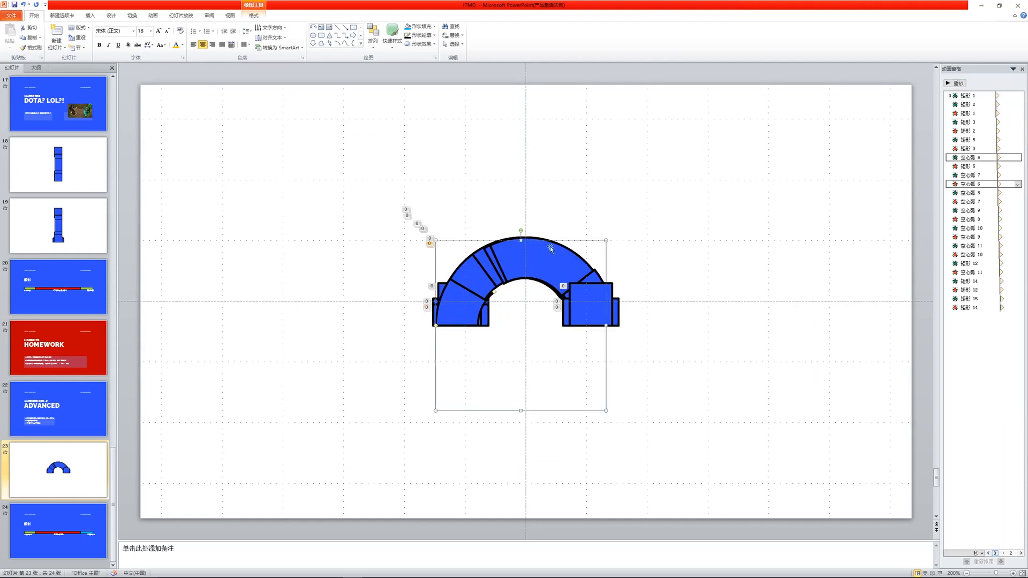
Preview the arch animation on slide 23 and run the slide show from slide 24.
click(595, 310)
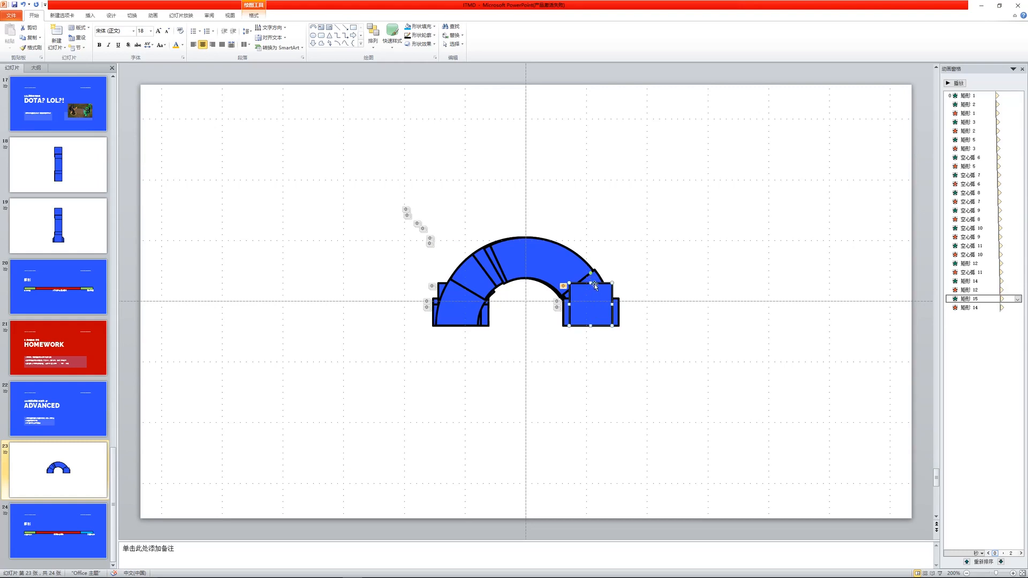
click(958, 83)
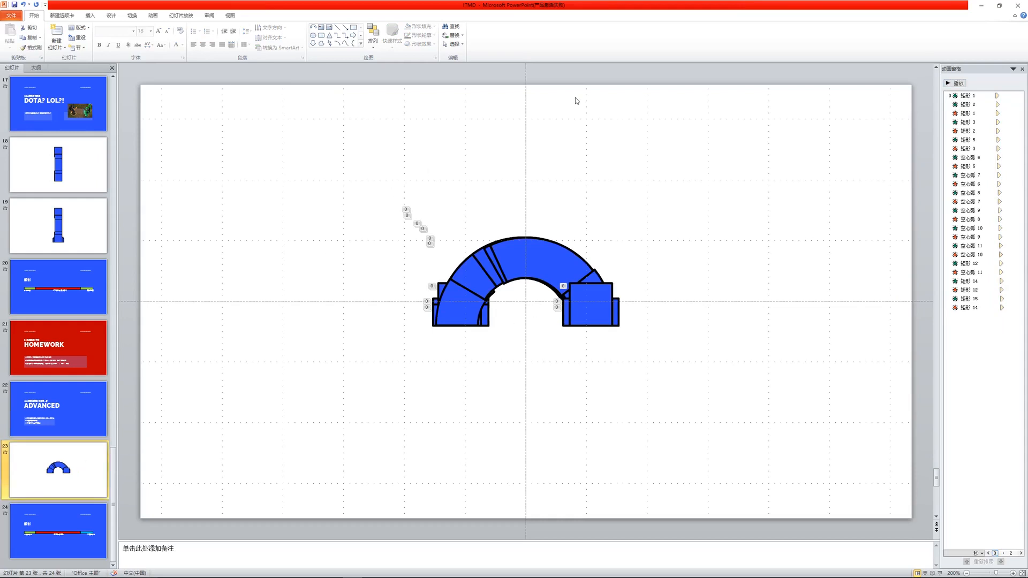
click(53, 523)
key(shift+F5)
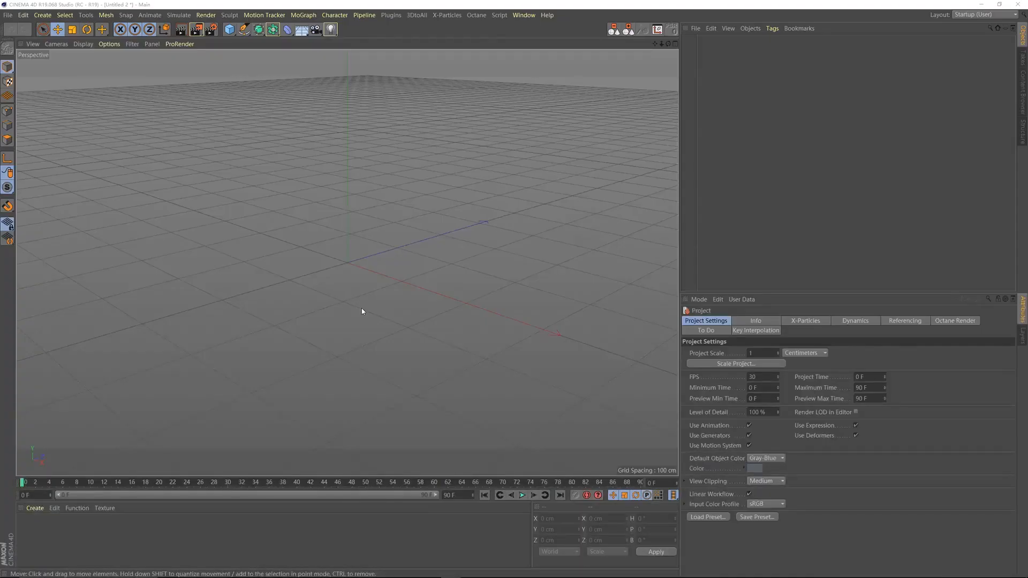
Switch to Cinema 4D and add a cube primitive at the origin of the empty scene.
scroll(349, 266, down, 2)
mouse_move(350, 269)
alt+mouse_down()
mouse_move(362, 292)
mouse_move(341, 279)
alt+mouse_up()
click(229, 29)
scroll(341, 277, down, 5)
alt+middle_drag(315, 275, 309, 272)
scroll(308, 272, down, 1)
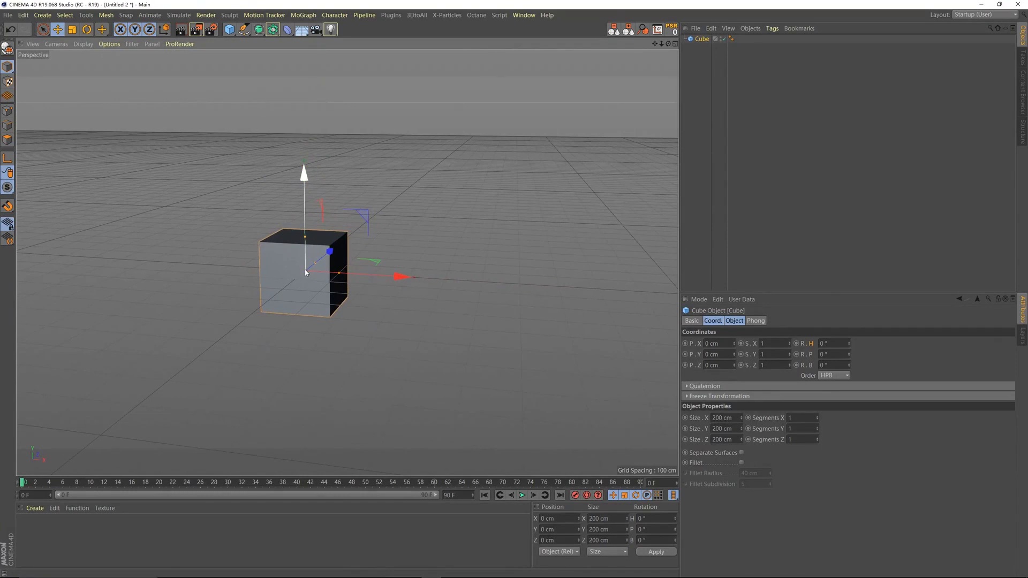
scroll(306, 273, down, 4)
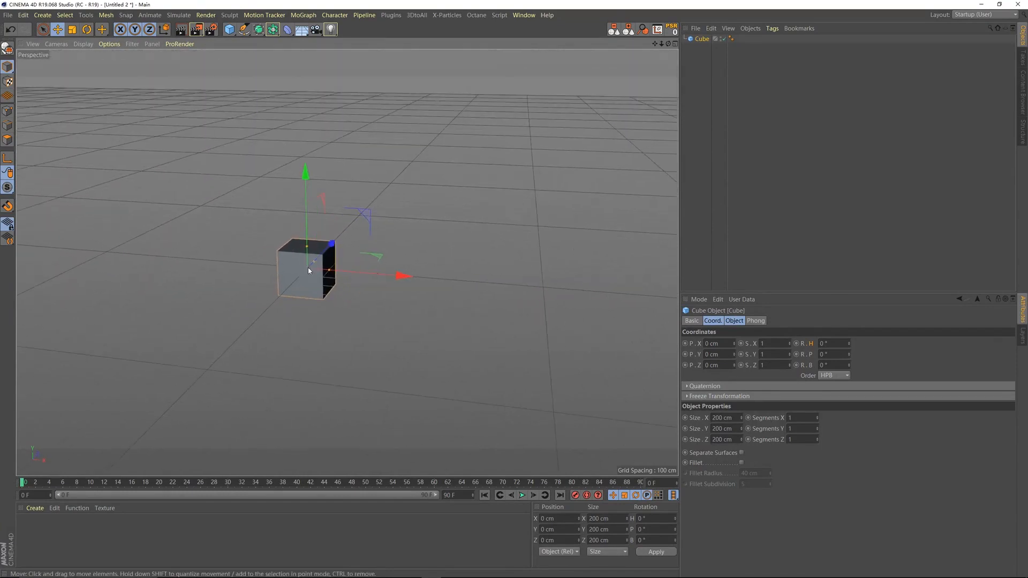
alt+middle_drag(303, 276, 283, 261)
alt+drag(283, 261, 278, 219)
key(ctrl+z)
scroll(277, 245, down, 1)
scroll(277, 248, down, 1)
Rename the cube as 前摇物体.
double_click(703, 39)
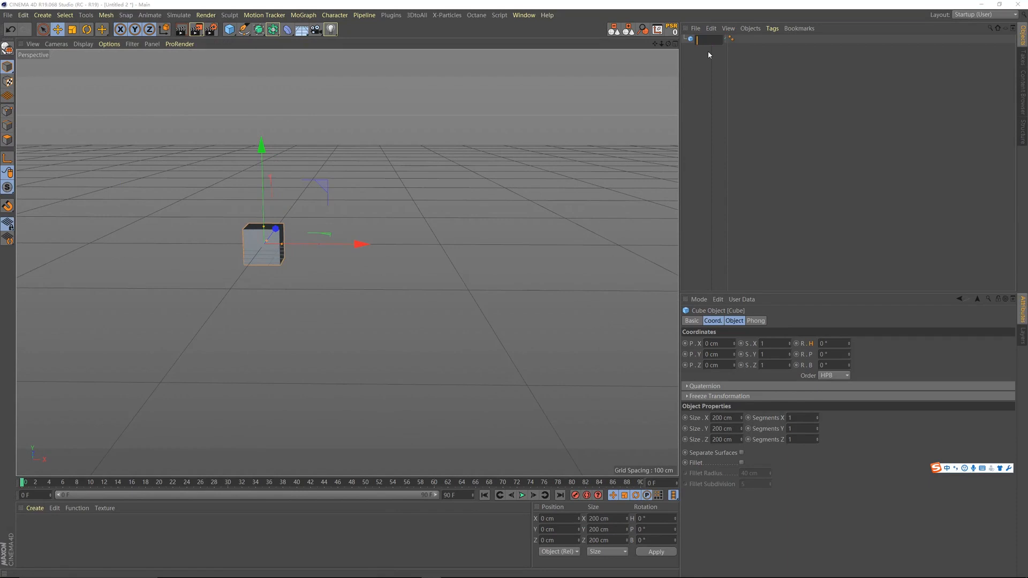
text(前摇物体)
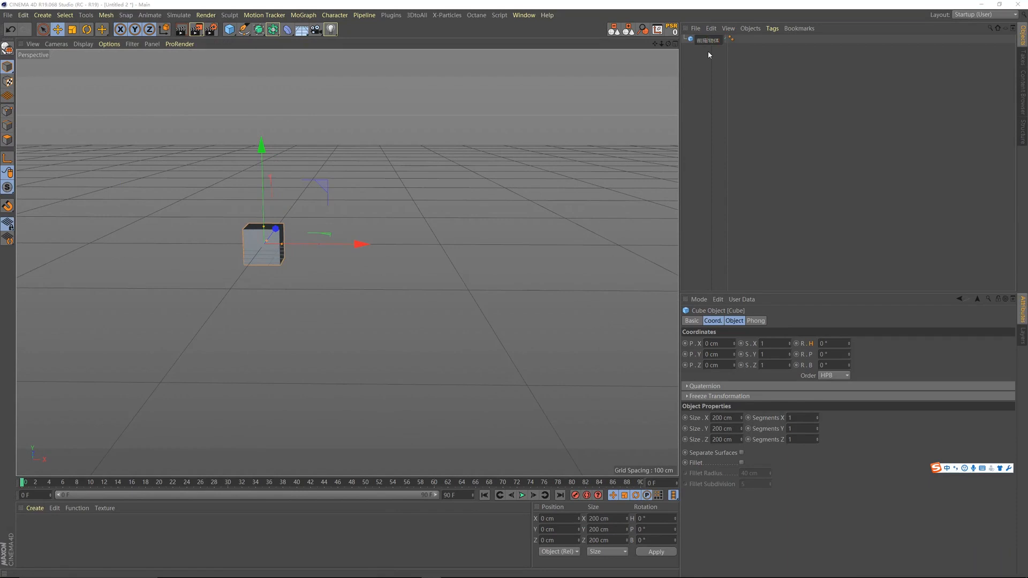
key(Return)
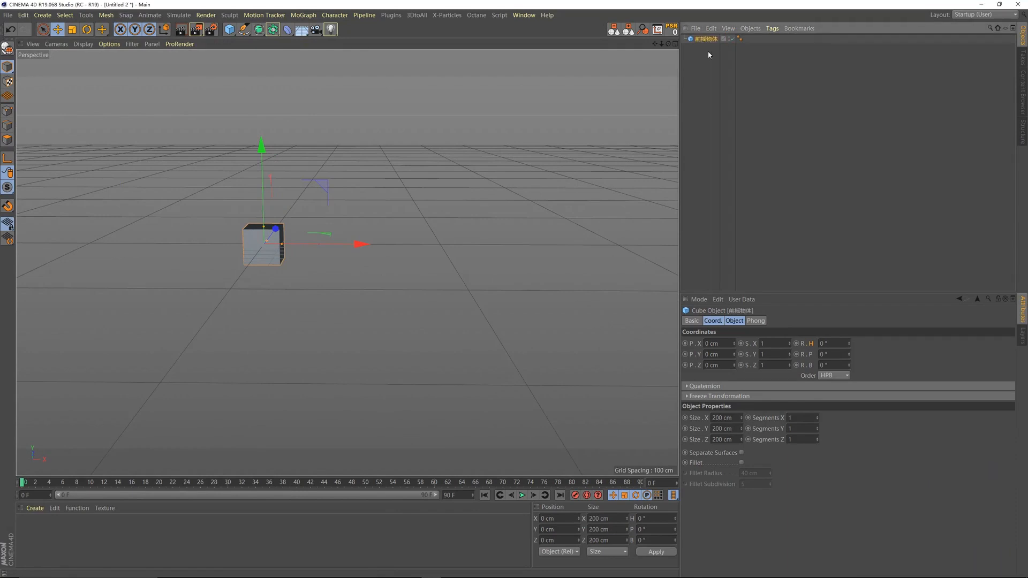
Make the cube editable and move its axis to the base with Axis Center Y at -100%.
alt+middle_drag(294, 230, 344, 259)
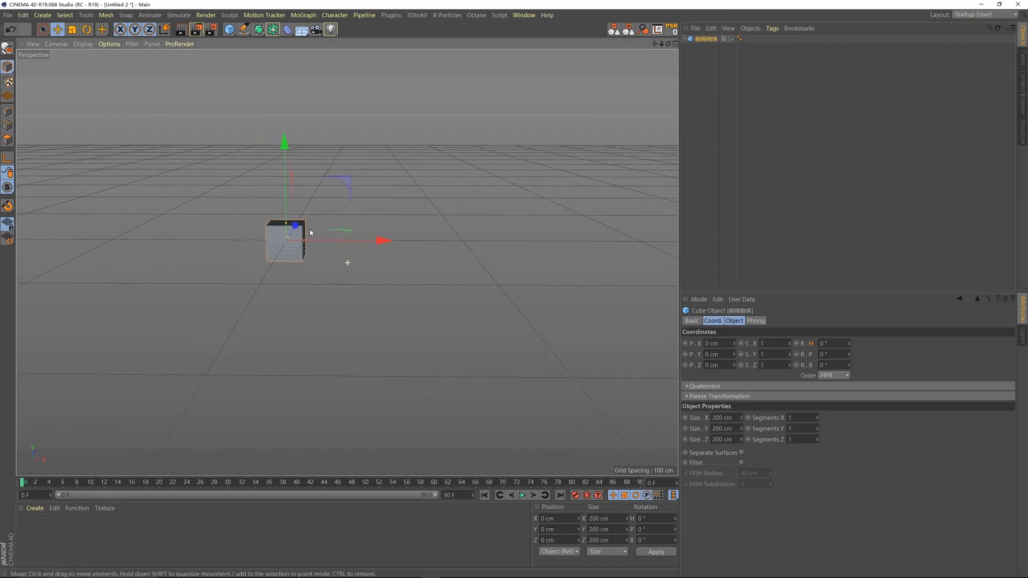
click(8, 49)
alt+drag(301, 241, 280, 248)
click(657, 30)
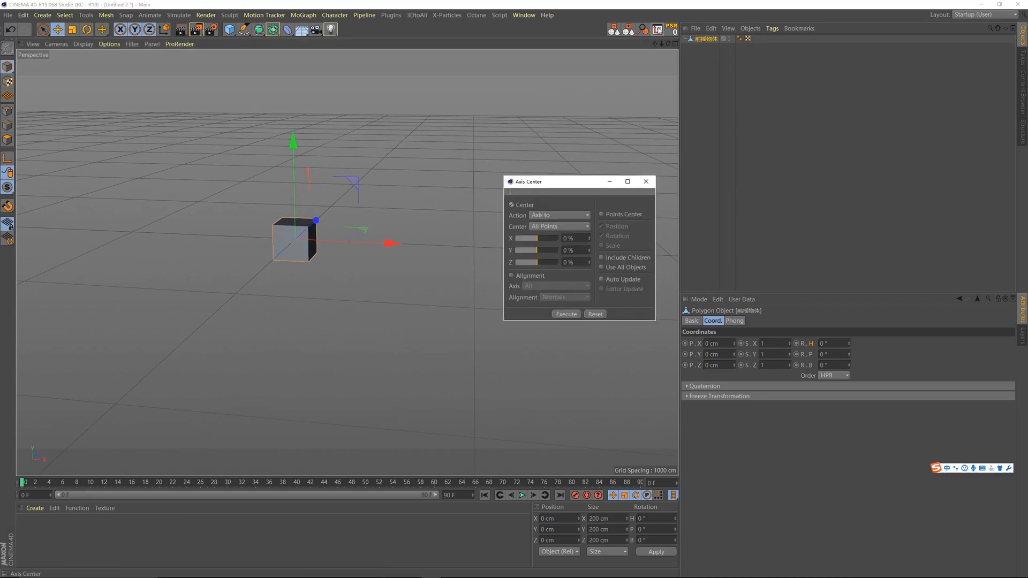
drag(534, 247, 517, 250)
click(567, 314)
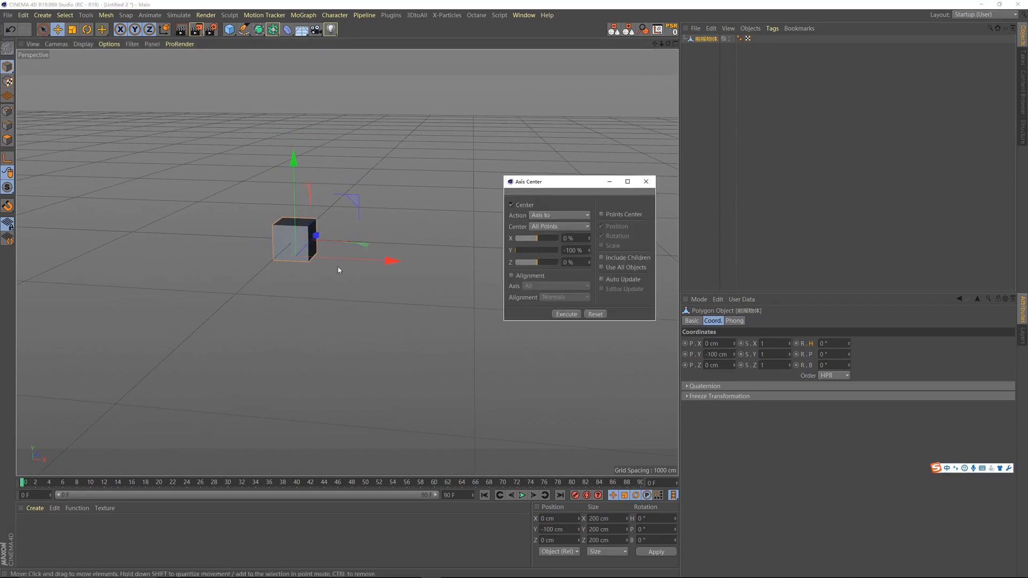
click(646, 182)
Try squashing the cube towards its base with a Y scale of about 0.65.
drag(789, 354, 680, 327)
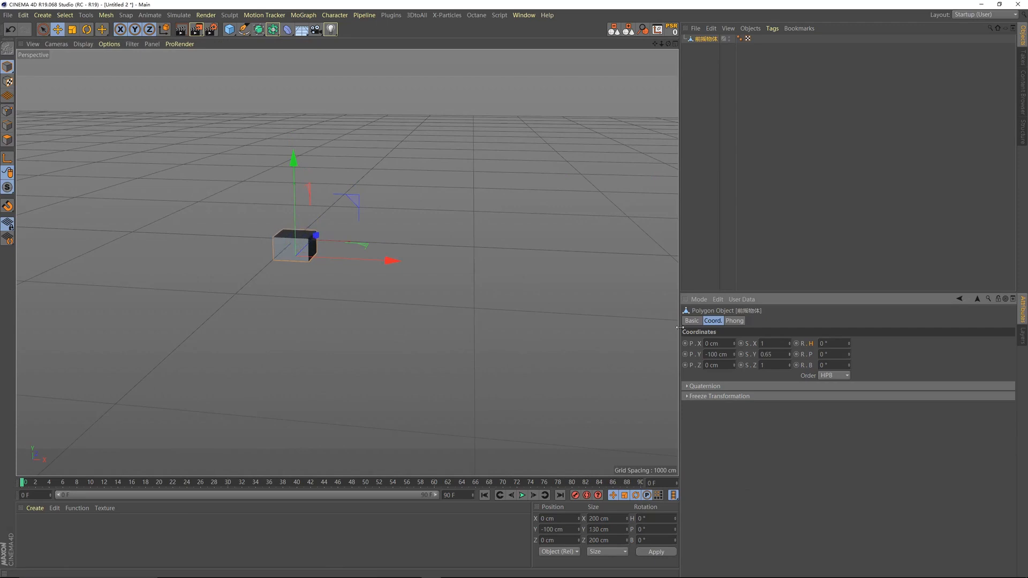
key(ctrl+z)
alt+drag(280, 231, 463, 239)
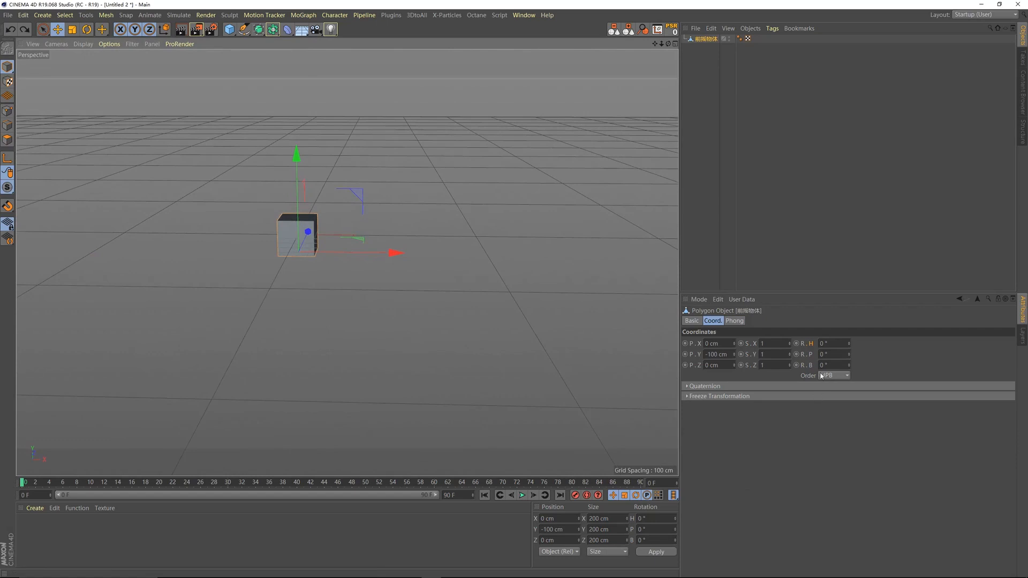
Keyframe the cube's Y scale at 1 on frame 0 and at 0.47 on frame 16.
ctrl+click(741, 355)
drag(38, 485, 132, 485)
drag(789, 355, 734, 353)
ctrl+click(742, 355)
Set the cube's Y scale to 1 at frame 27 and keyframe it.
drag(153, 485, 210, 485)
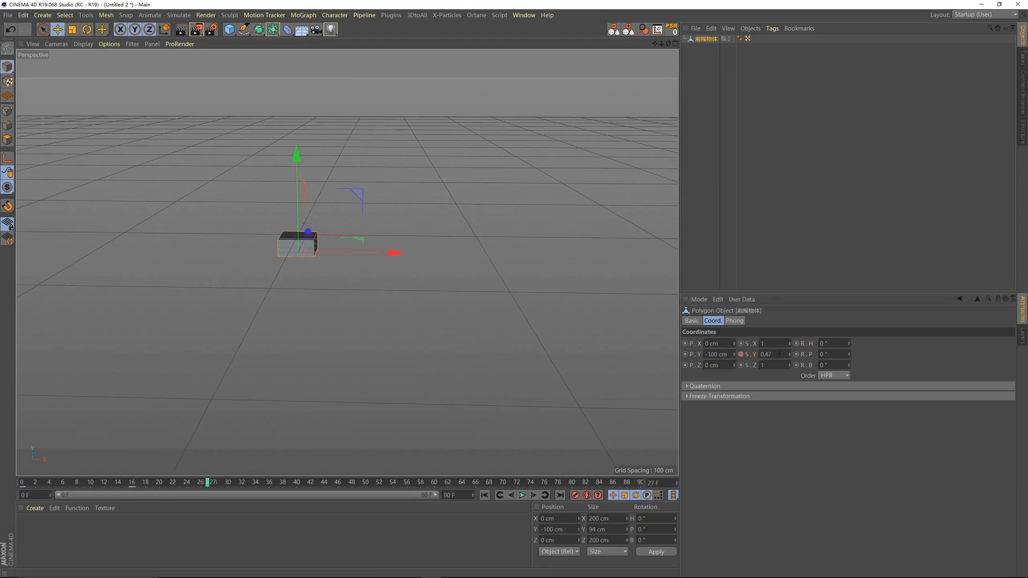
double_click(780, 354)
text(1)
ctrl+click(741, 354)
Play the cube's squash animation from the start and return to frame 0.
click(488, 494)
click(522, 496)
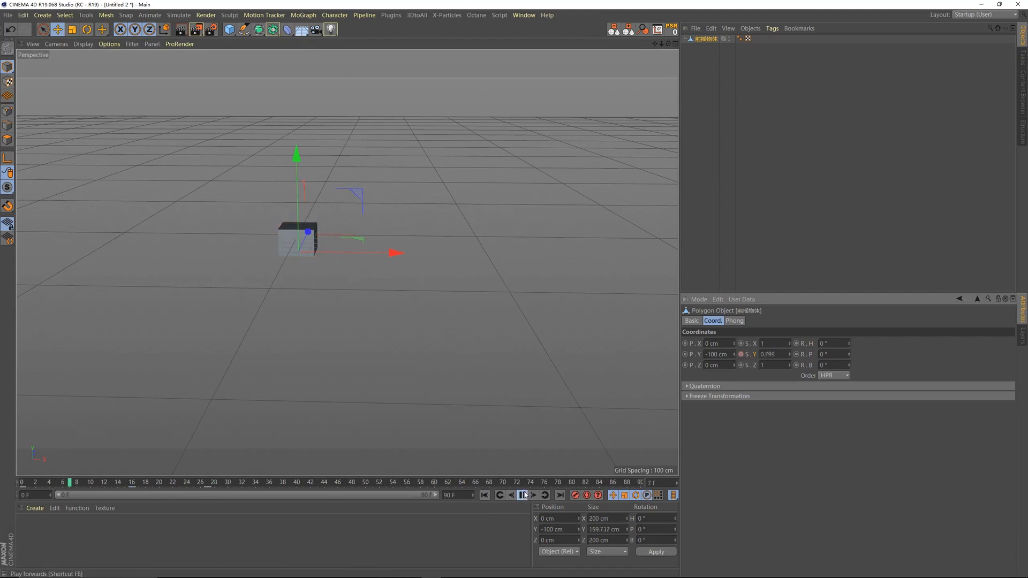
click(484, 496)
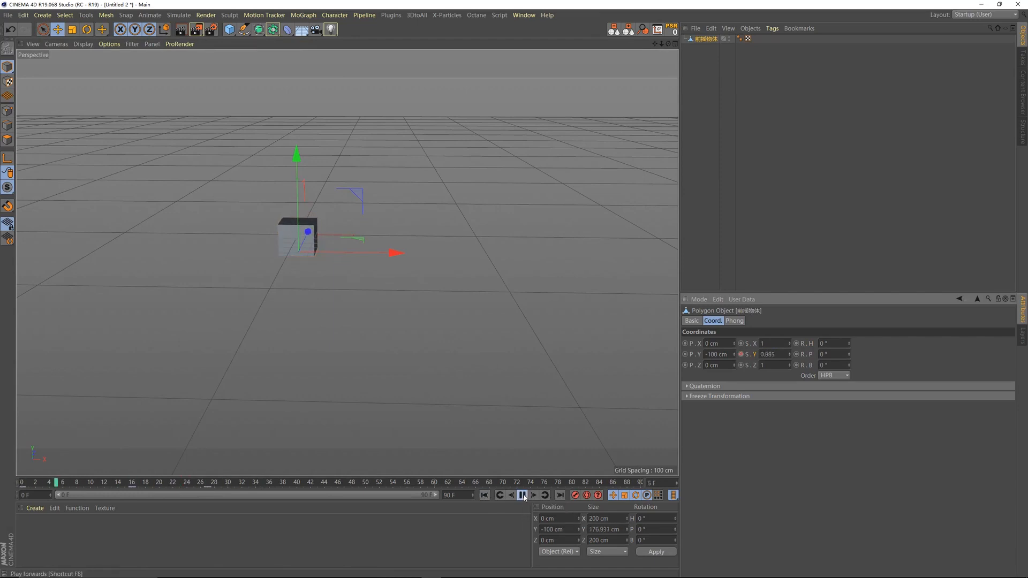
click(483, 497)
mouse_move(317, 243)
alt+mouse_down()
mouse_move(276, 238)
mouse_move(321, 241)
alt+mouse_up()
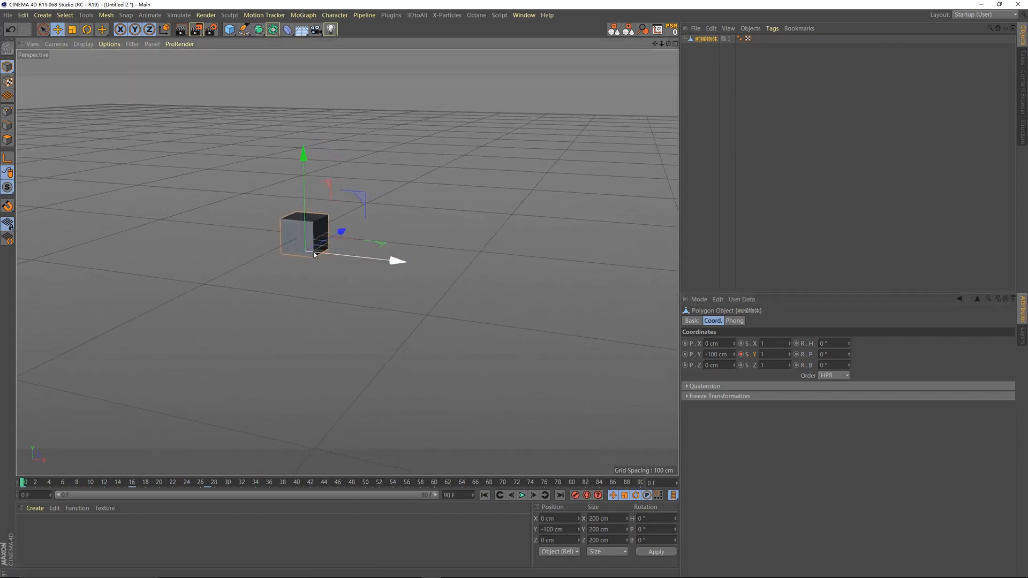
Open the timeline and show the cube's Y scale animation as an F-curve.
key(shift+F3)
drag(501, 281, 557, 257)
key(ctrl+z)
click(489, 279)
scroll(586, 344, down, 2)
Lengthen the low key's tangents horizontally to shape the squash curve into a wide U, and play it back.
drag(581, 338, 536, 304)
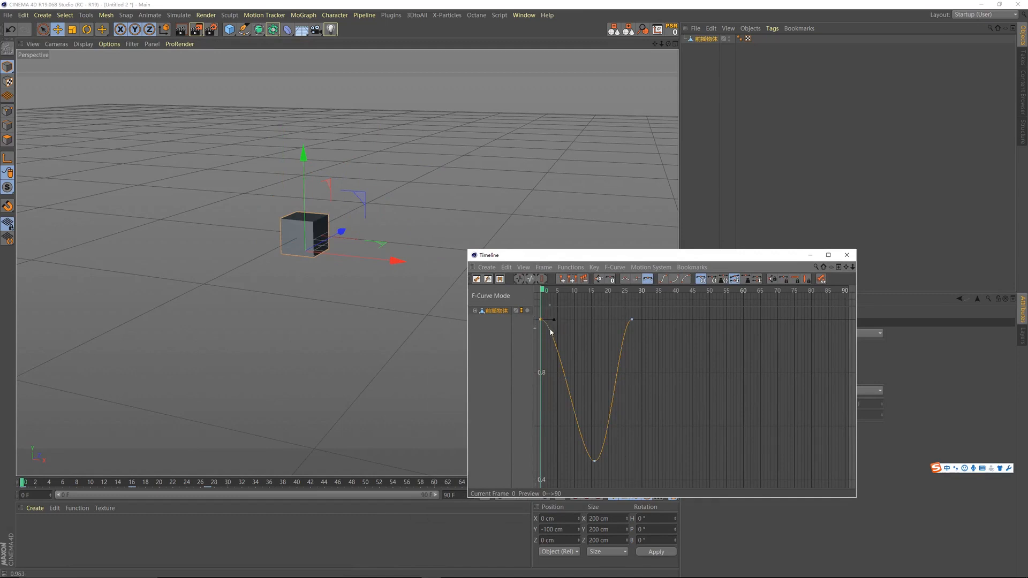
drag(623, 477, 596, 467)
key(F8)
drag(651, 405, 623, 294)
key(F8)
drag(687, 293, 678, 293)
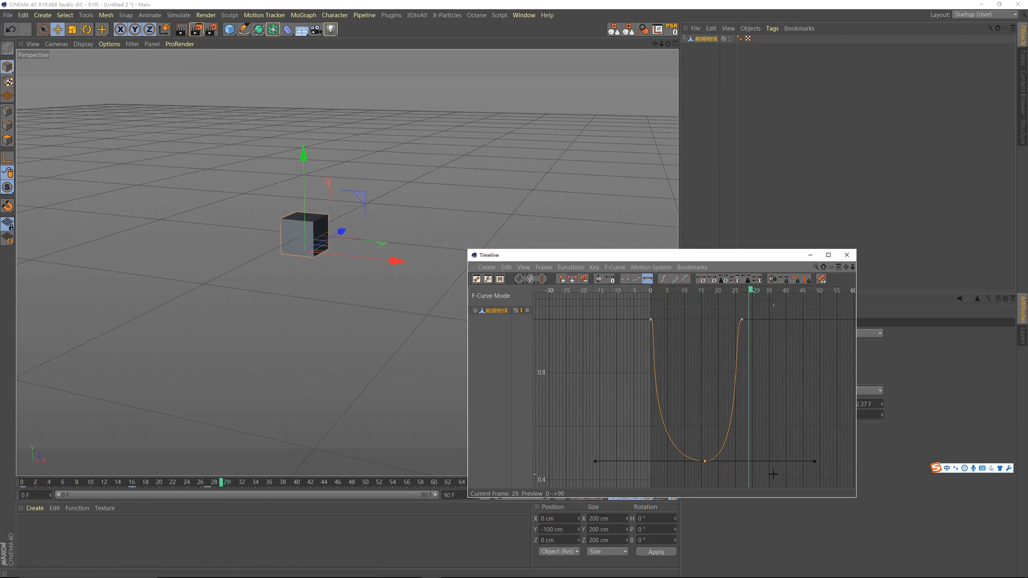
Compress the squash timing so the low key sits at frame 11 and the last key at frame 18, and play it.
shift+click(742, 320)
drag(741, 319, 711, 321)
click(725, 319)
drag(668, 292, 557, 306)
key(F8)
key(F8)
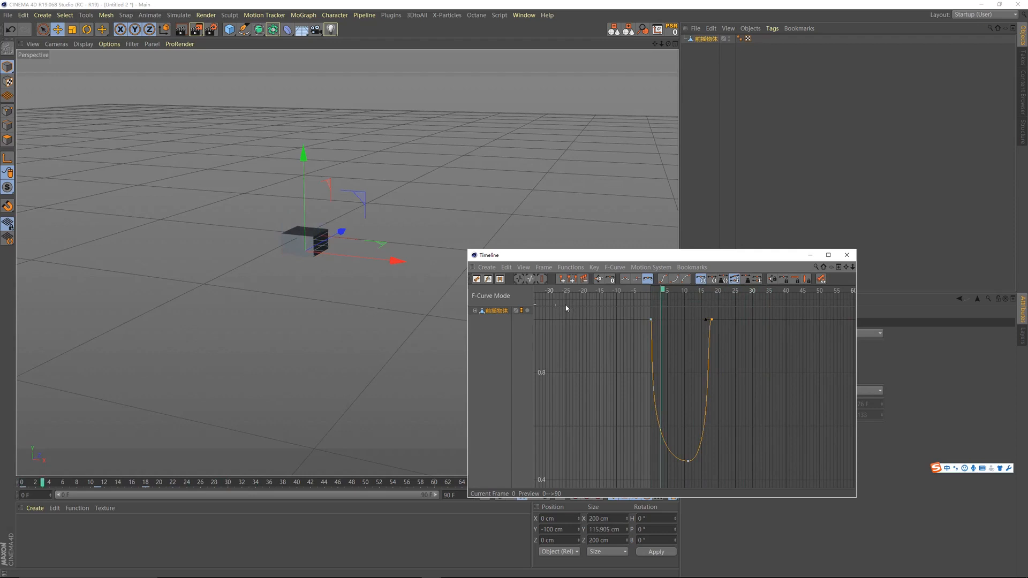
Replay the retimed squash several times to judge its speed.
drag(671, 291, 498, 309)
key(F8)
key(F8)
key(F8)
drag(683, 291, 632, 300)
key(F8)
click(685, 293)
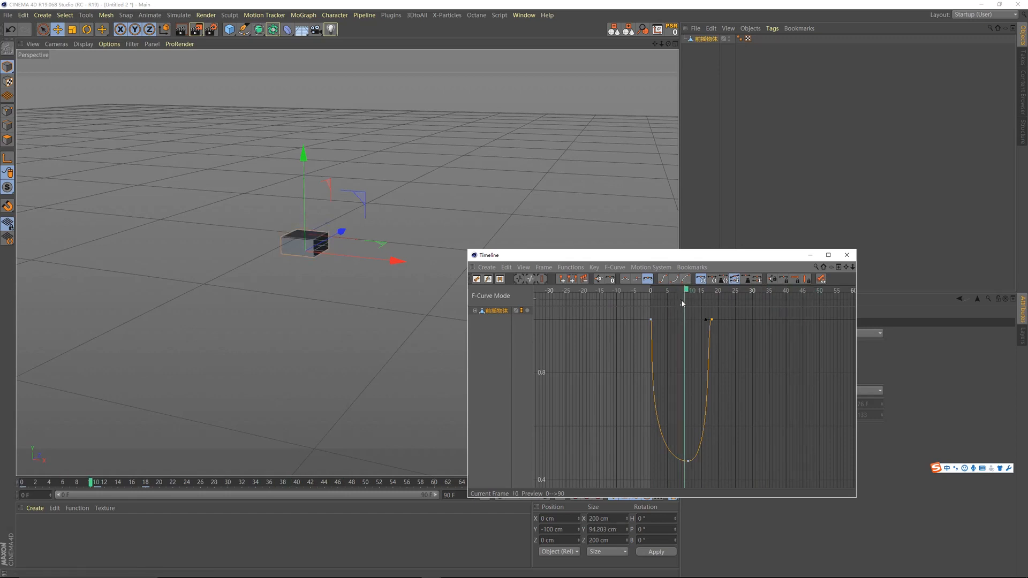
Pull the frame 18 key's left tangent straight down for a steep rebound and play the animation.
mouse_move(707, 319)
mouse_down()
mouse_move(711, 358)
mouse_move(699, 323)
mouse_up()
key(ctrl+z)
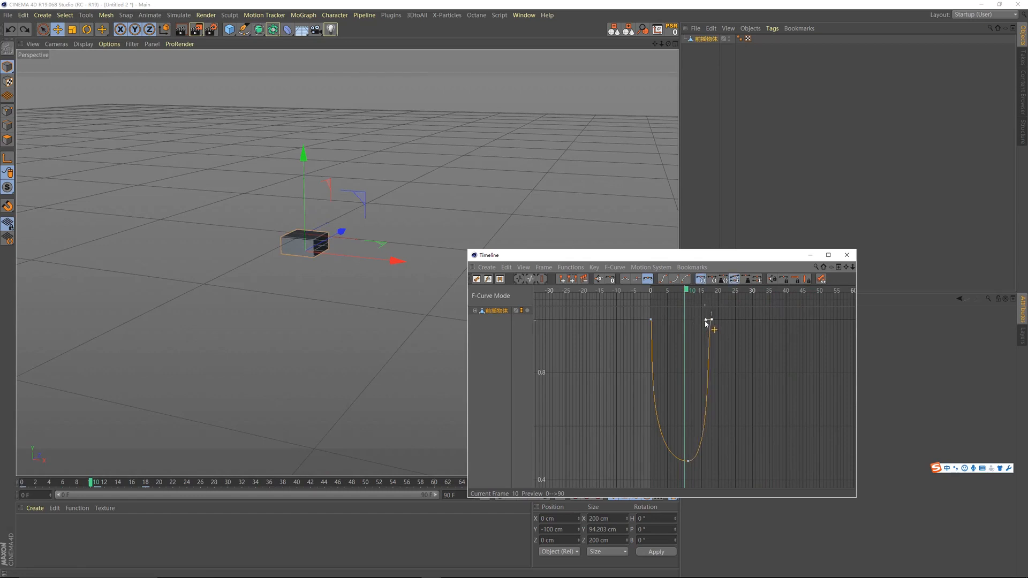
click(711, 320)
drag(707, 322, 711, 348)
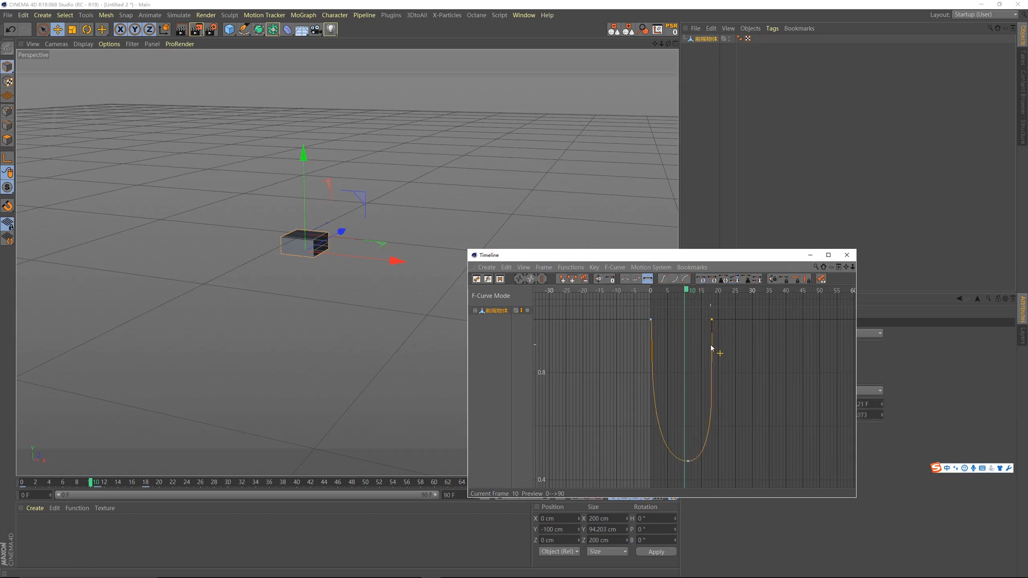
click(636, 294)
key(F8)
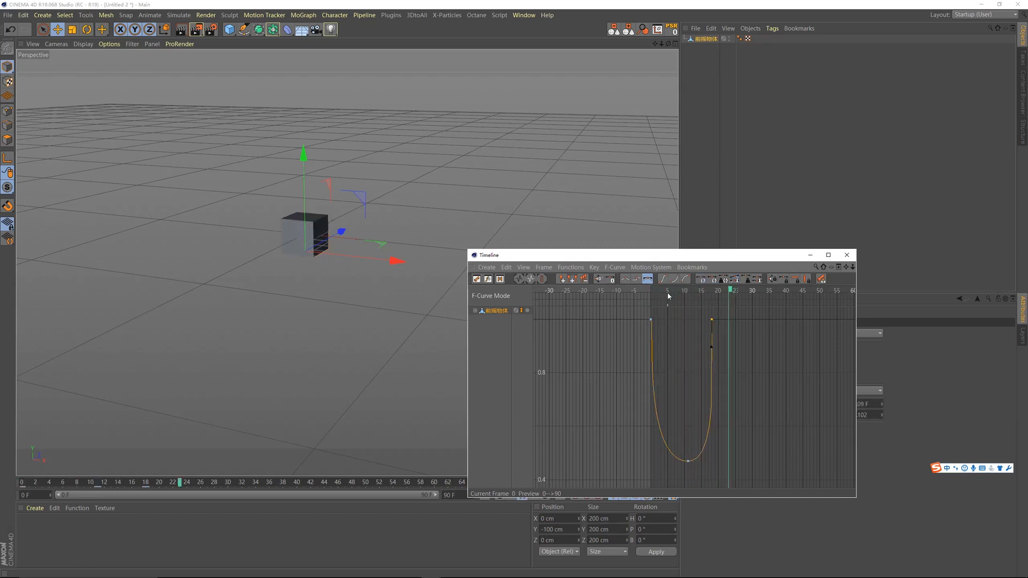
Replay the squash and adjust the last key's left tangent to about -0.93 F and -0.102.
key(shift+f)
key(F8)
mouse_move(718, 295)
mouse_down()
mouse_move(654, 302)
mouse_move(696, 305)
mouse_move(652, 300)
mouse_move(714, 296)
mouse_up()
drag(711, 347, 708, 344)
key(F8)
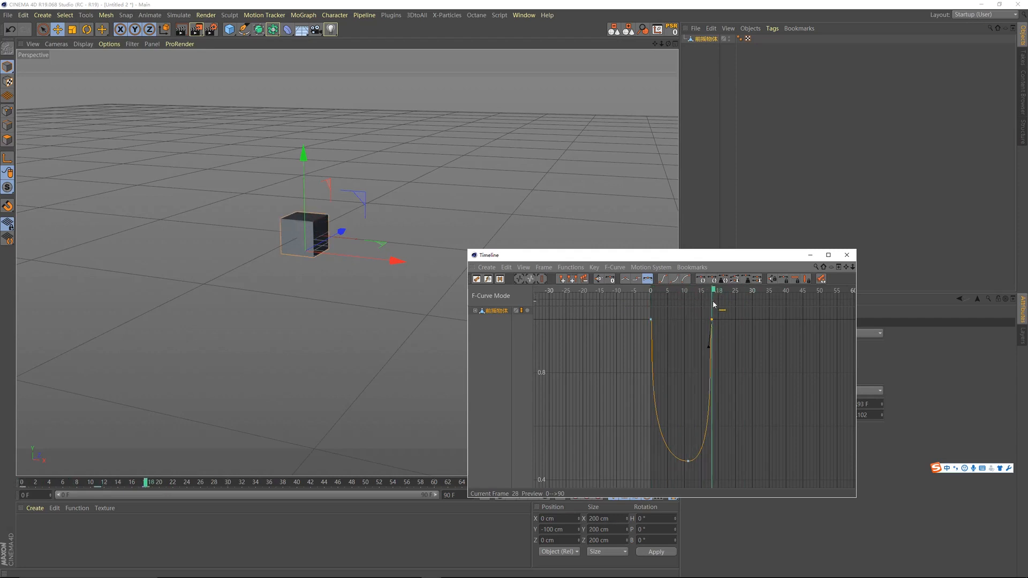
Add an arc spline about 317 cm along X from the cube and set its end angle to 180°.
drag(685, 260, 485, 378)
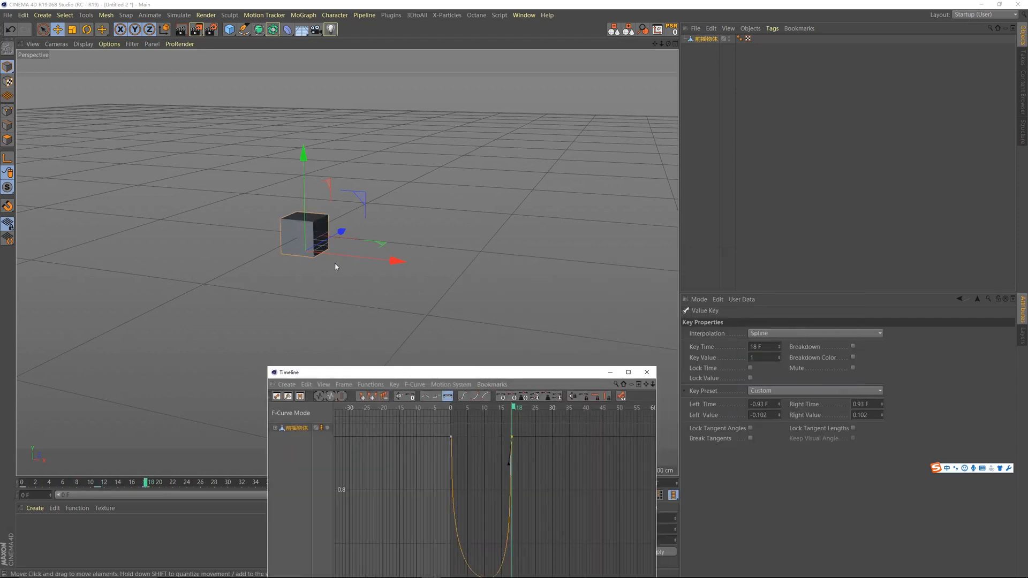
click(498, 245)
alt+drag(292, 240, 318, 236)
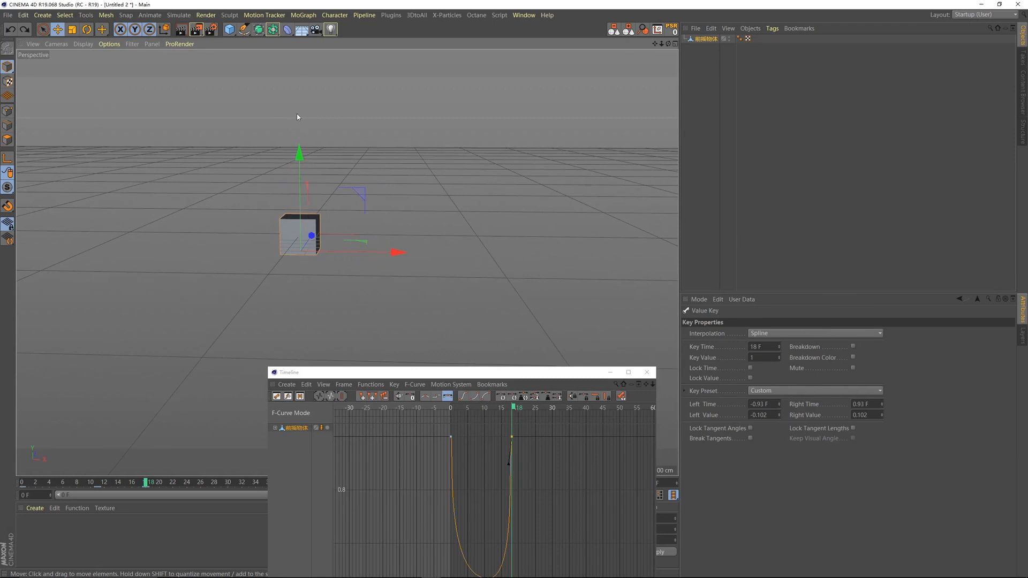
click(244, 30)
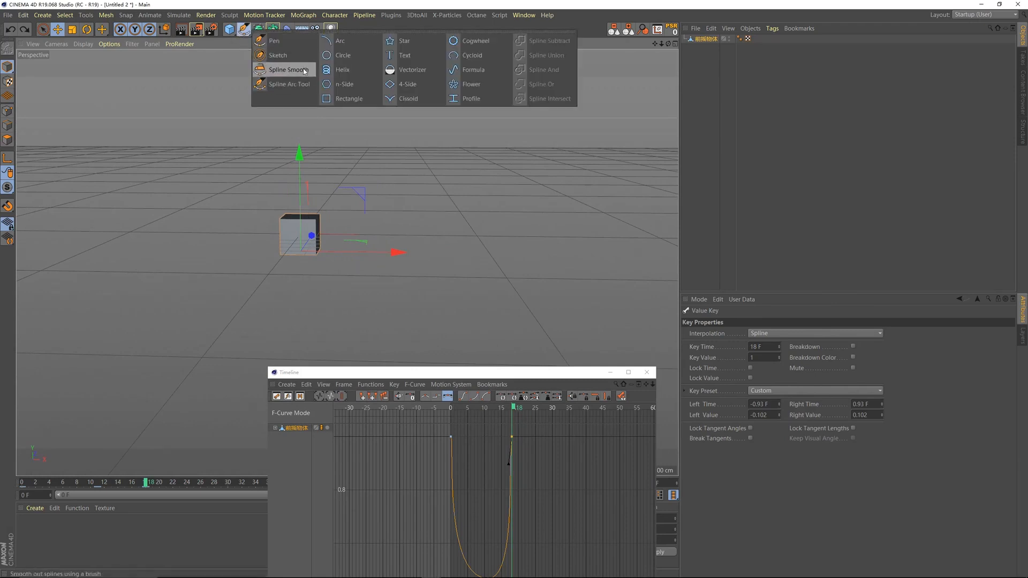
click(339, 45)
drag(395, 234, 446, 239)
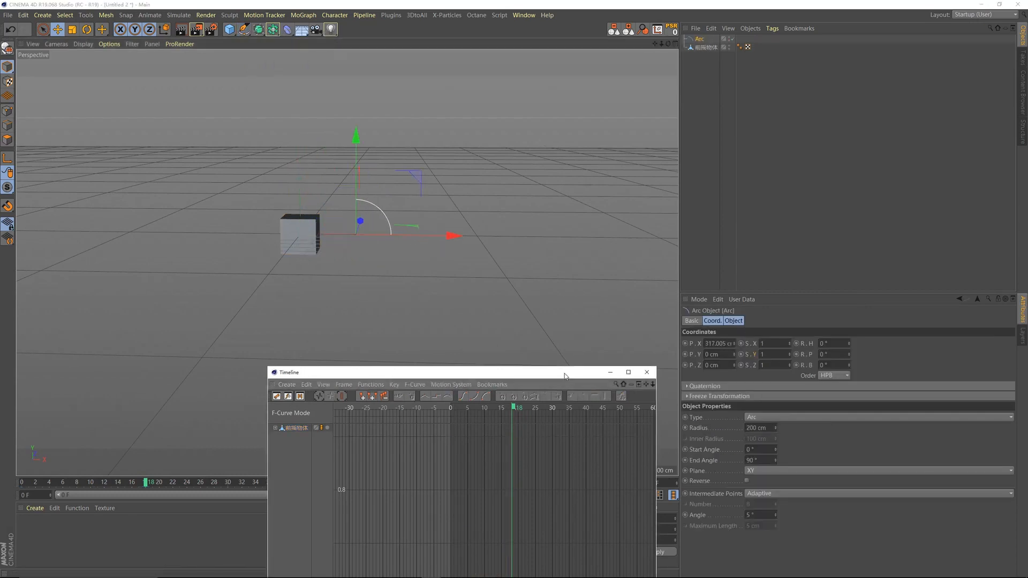
drag(565, 373, 547, 424)
click(734, 321)
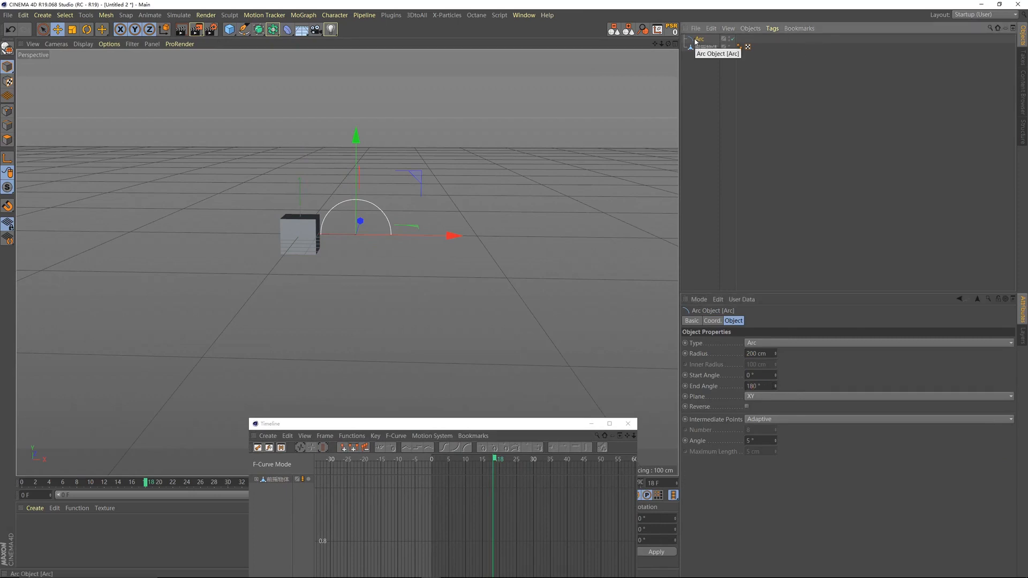
click(273, 29)
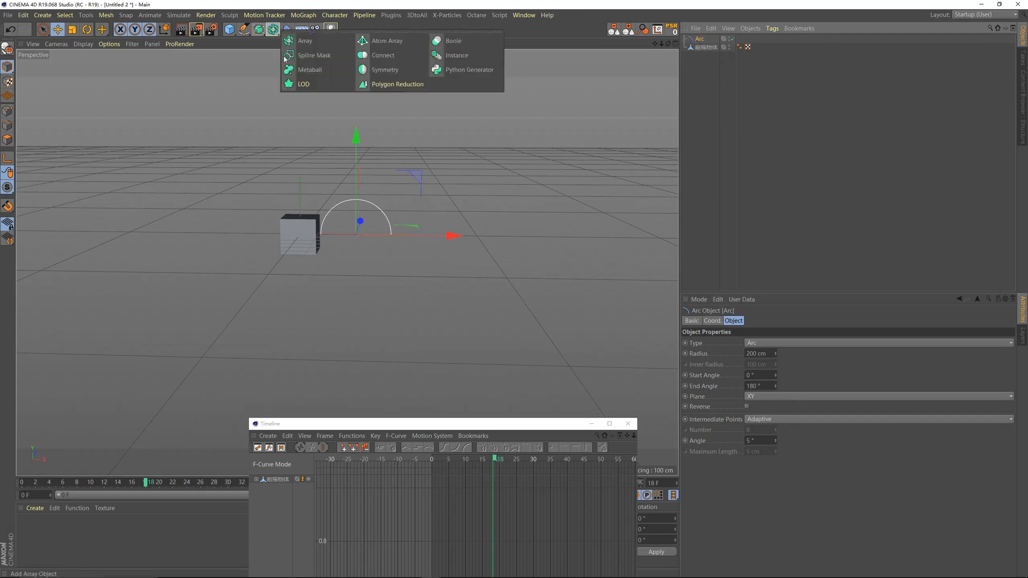
click(259, 29)
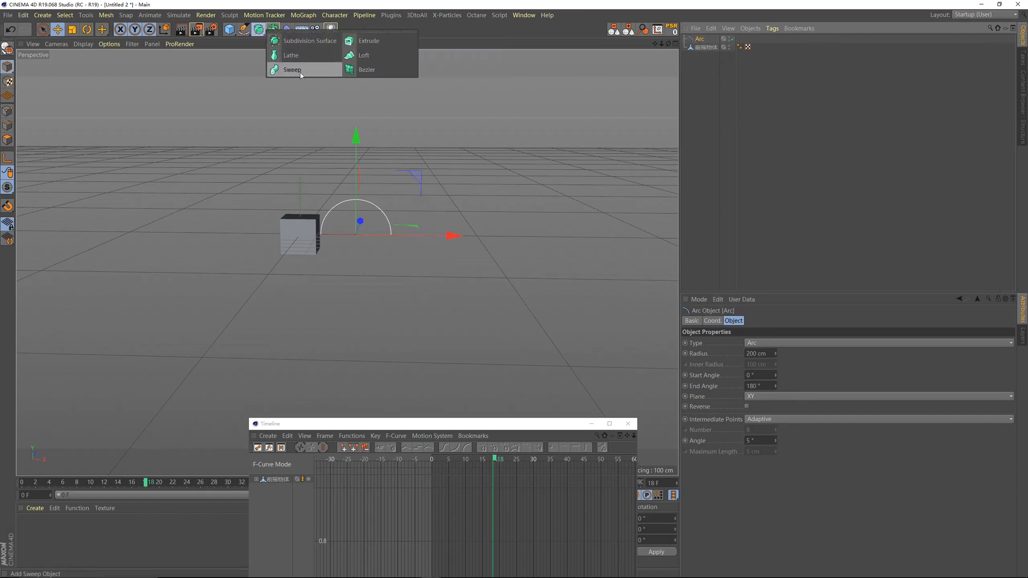
alt+click(301, 74)
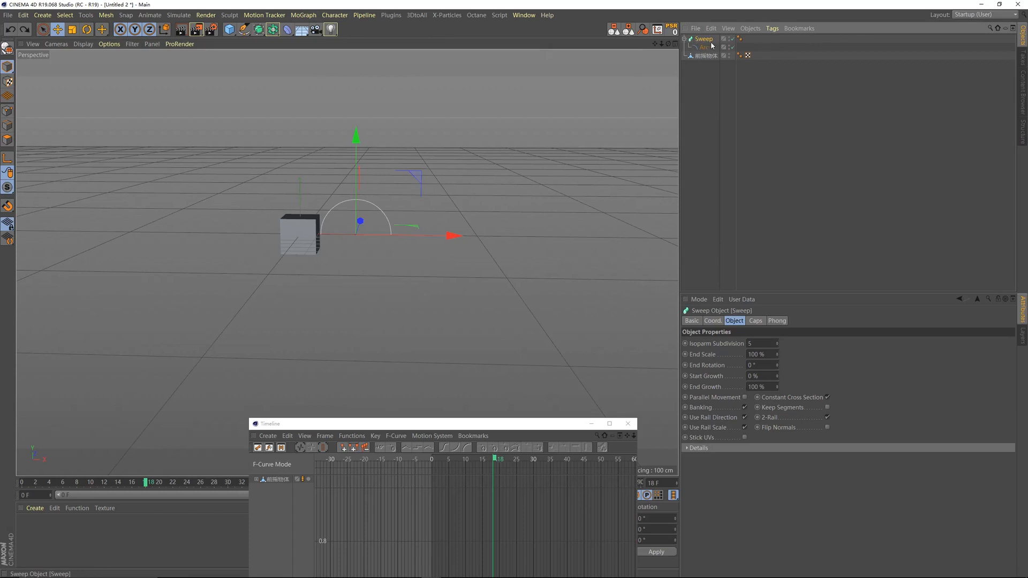
key(ctrl+z)
Add a Sweep generator containing a new rectangle spline as the profile and the arc as the path.
drag(262, 32, 288, 69)
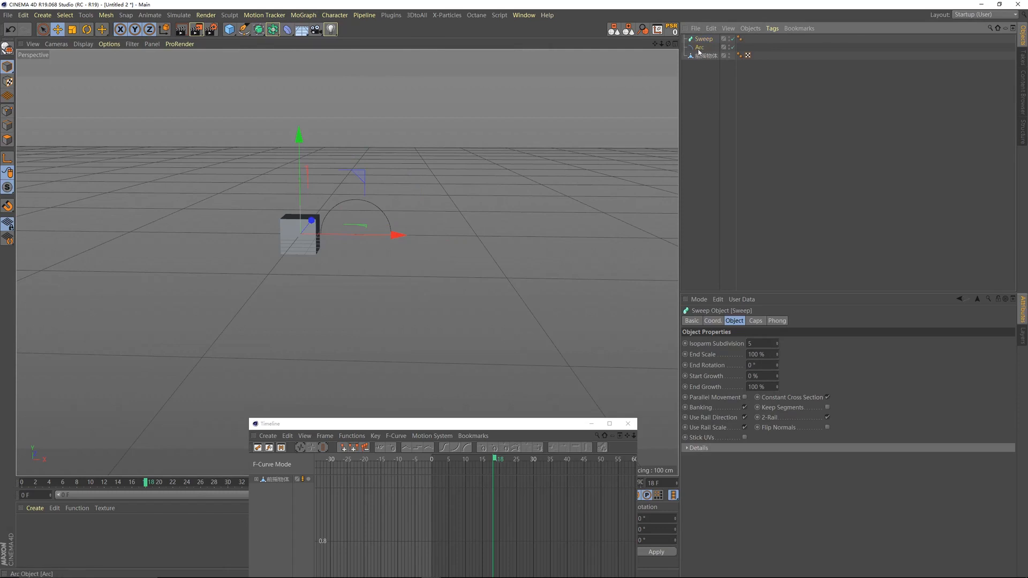
drag(708, 42, 704, 39)
drag(245, 30, 347, 102)
click(704, 40)
click(707, 50)
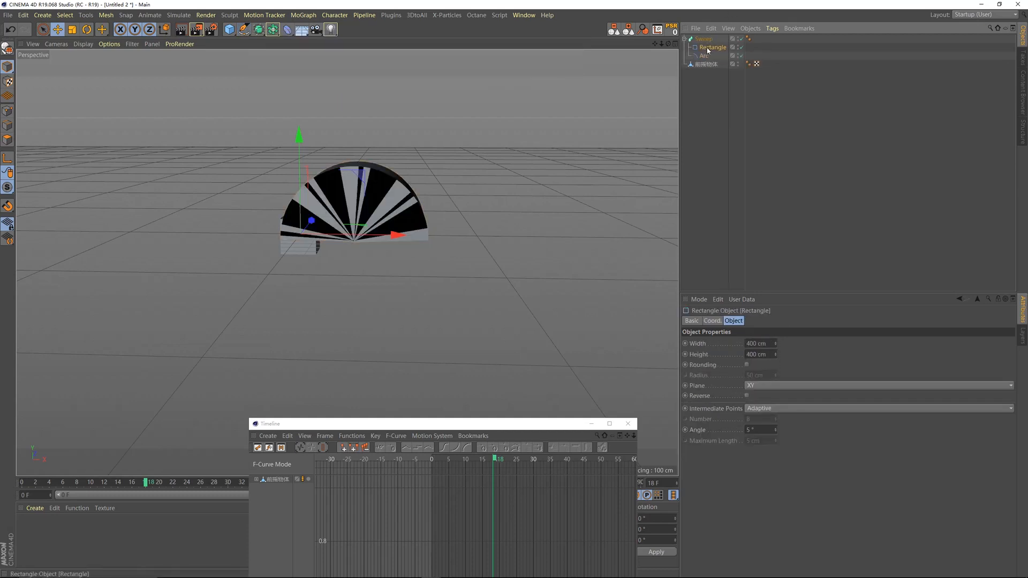
Set the sweep's rectangle profile to 200 cm wide and 200 cm high.
key(Delete)
drag(244, 29, 341, 99)
drag(704, 56, 704, 54)
alt+drag(358, 233, 409, 179)
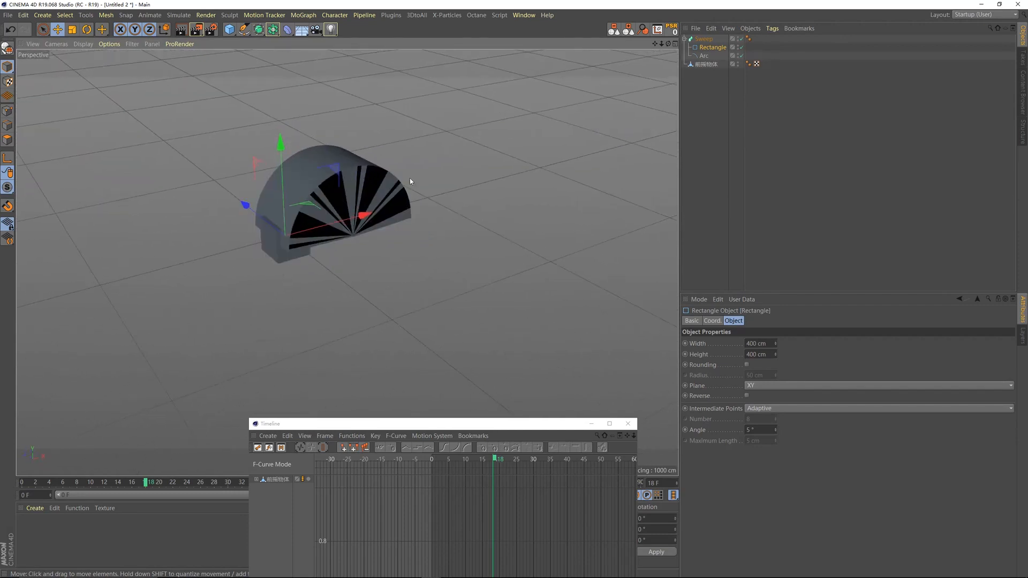
click(756, 343)
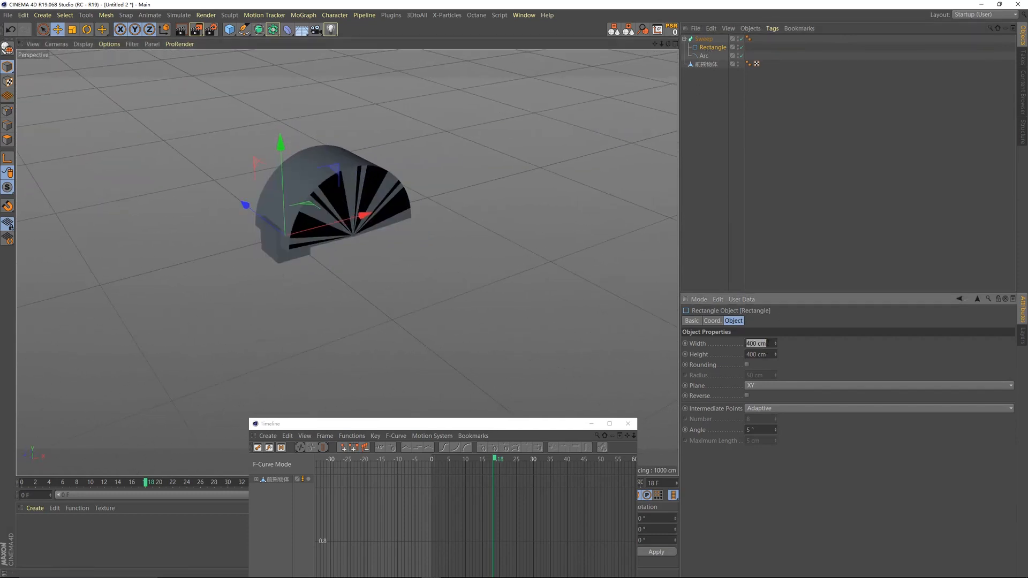
key(Tab)
click(772, 343)
text(200)
key(Tab)
text(200)
key(Return)
alt+drag(319, 198, 360, 209)
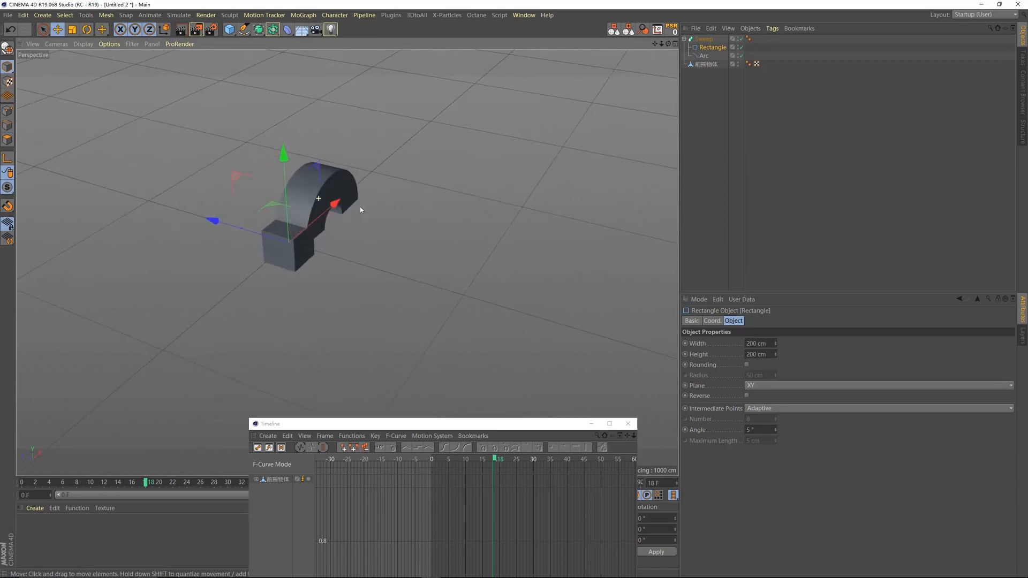
Examine from several angles how the block lines up with the end of the arch.
scroll(361, 209, up, 2)
click(706, 65)
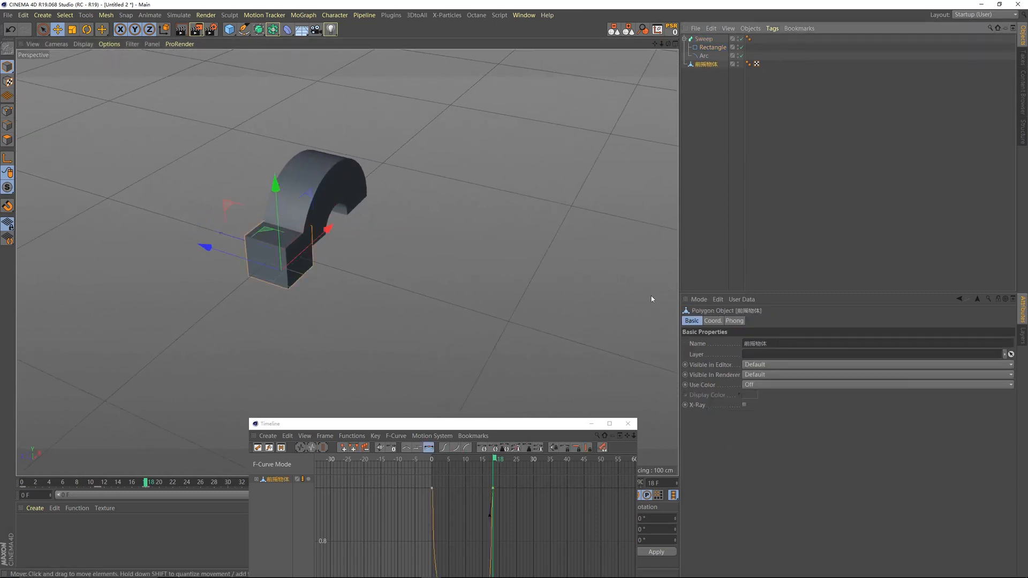
alt+drag(251, 257, 209, 222)
click(341, 209)
alt+drag(338, 211, 289, 254)
click(290, 253)
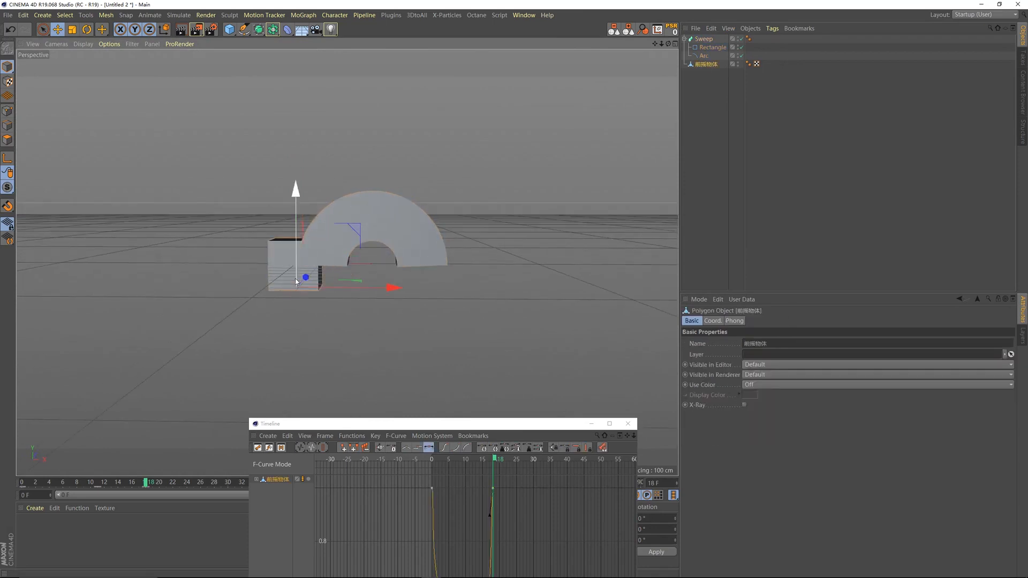
alt+drag(362, 228, 456, 292)
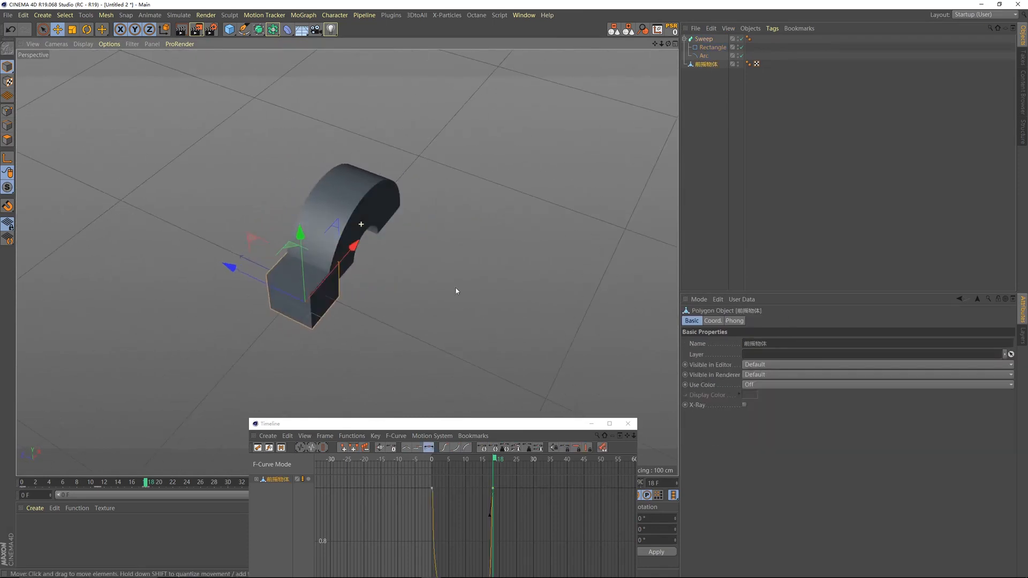
click(331, 220)
click(304, 309)
alt+drag(305, 309, 373, 217)
click(396, 258)
Scale the arc path up to a radius of about 419 cm and shift it along X so one end meets the block.
click(705, 56)
key(t)
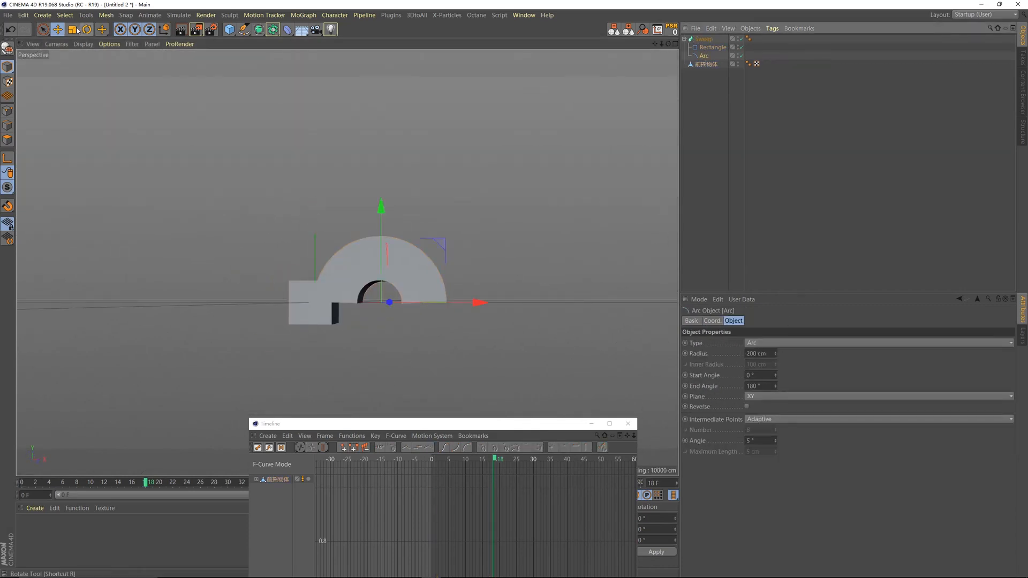
drag(333, 104, 616, 139)
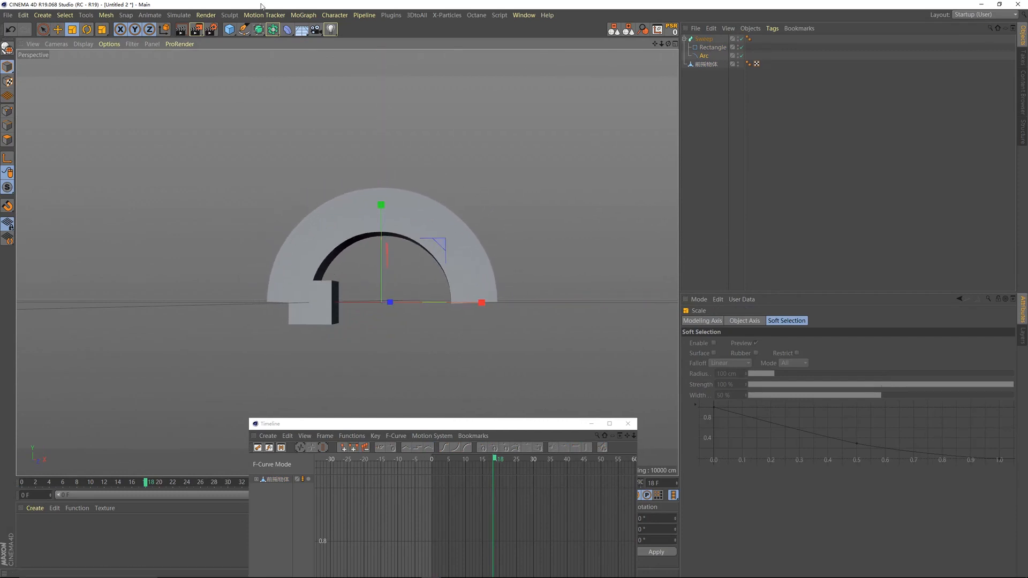
click(58, 30)
alt+drag(378, 202, 471, 279)
alt+drag(348, 263, 332, 231)
Change the perspective view's shading to Hidden Line and orbit around the arch.
click(111, 47)
mouse_move(85, 45)
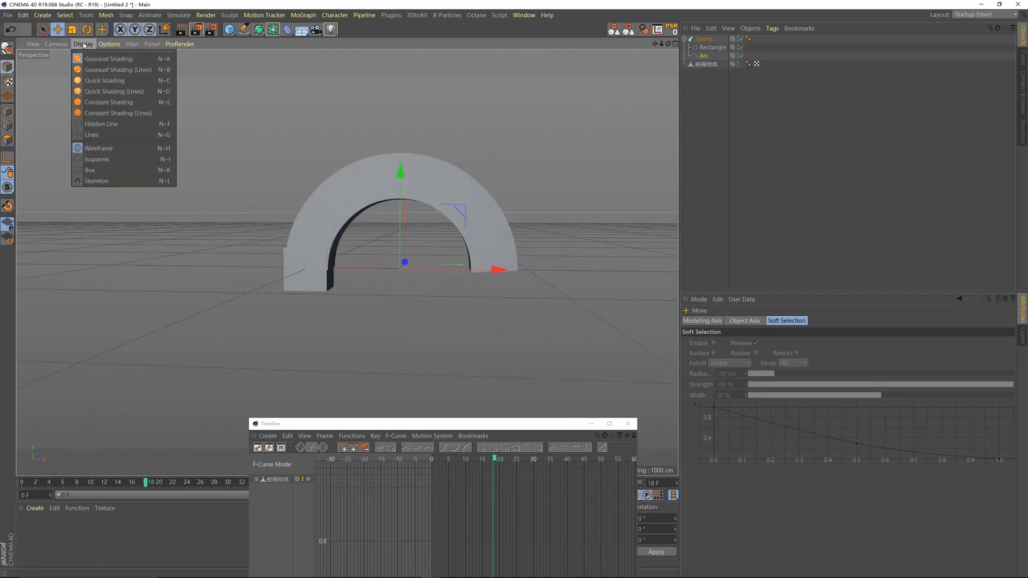
click(106, 124)
alt+drag(407, 220, 473, 271)
Rename the Sweep object as 弧形运动物体.
double_click(704, 40)
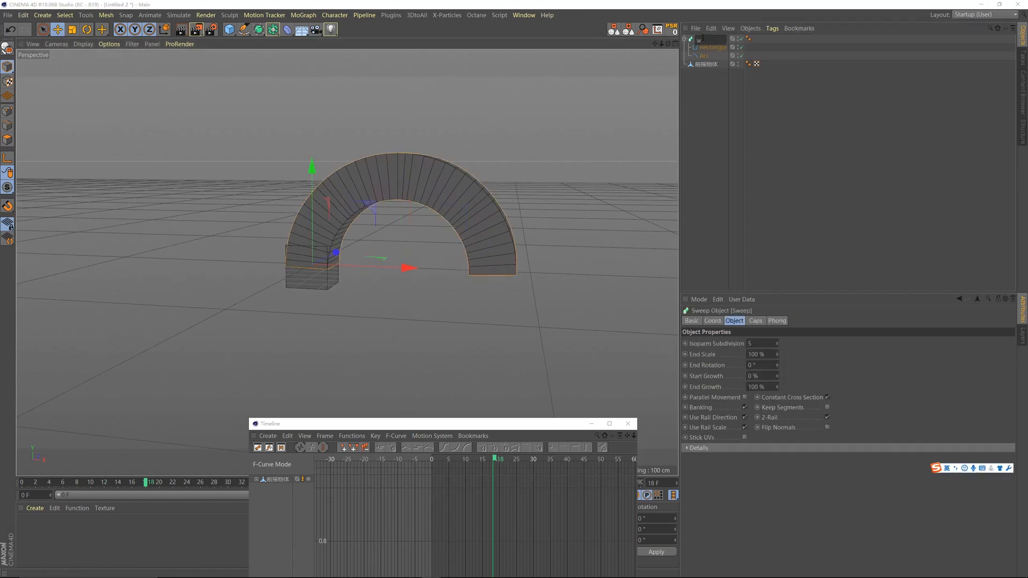
text(弧形)
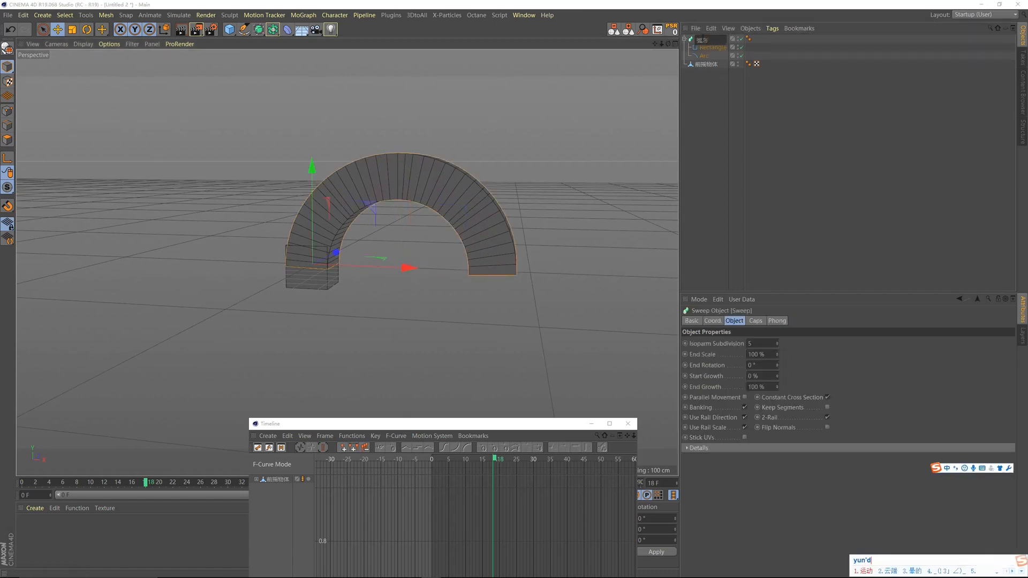
text(运动物体)
key(Return)
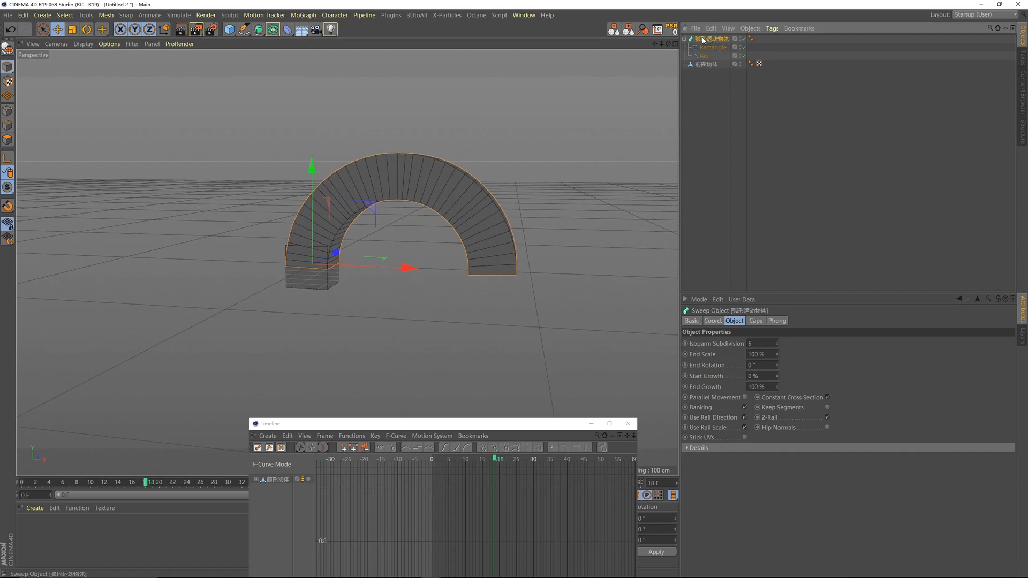
Hide the arch sweep in the editor and renderer, and show the timeline's dope sheet at frame 18.
drag(434, 426, 584, 305)
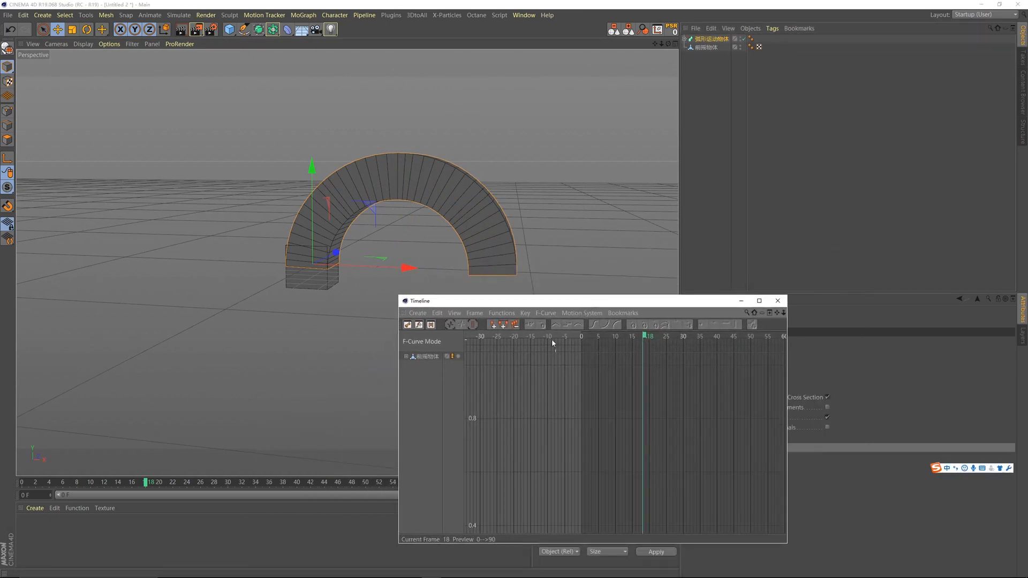
drag(638, 341, 583, 338)
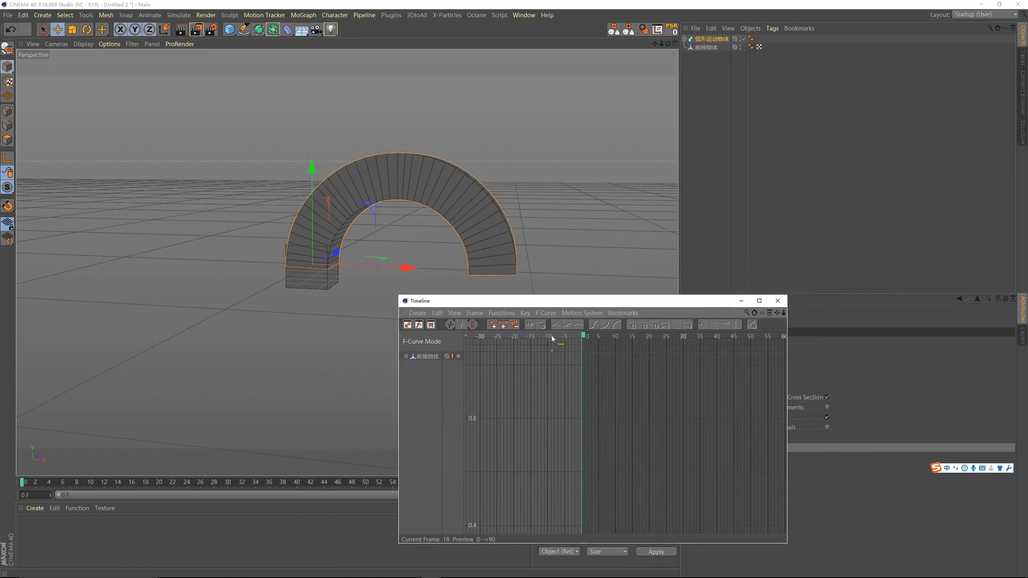
click(740, 39)
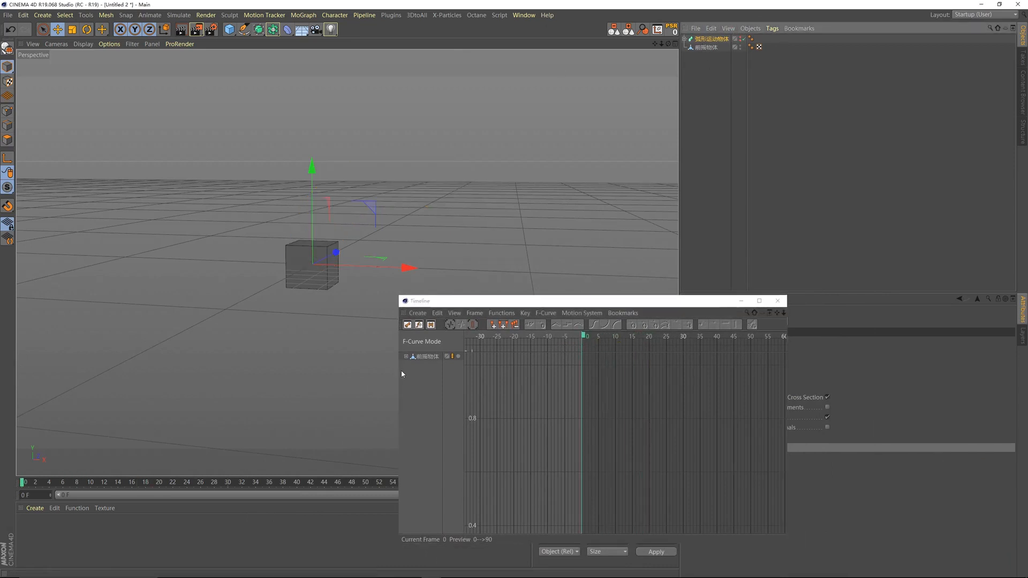
drag(591, 336, 643, 338)
key(Tab)
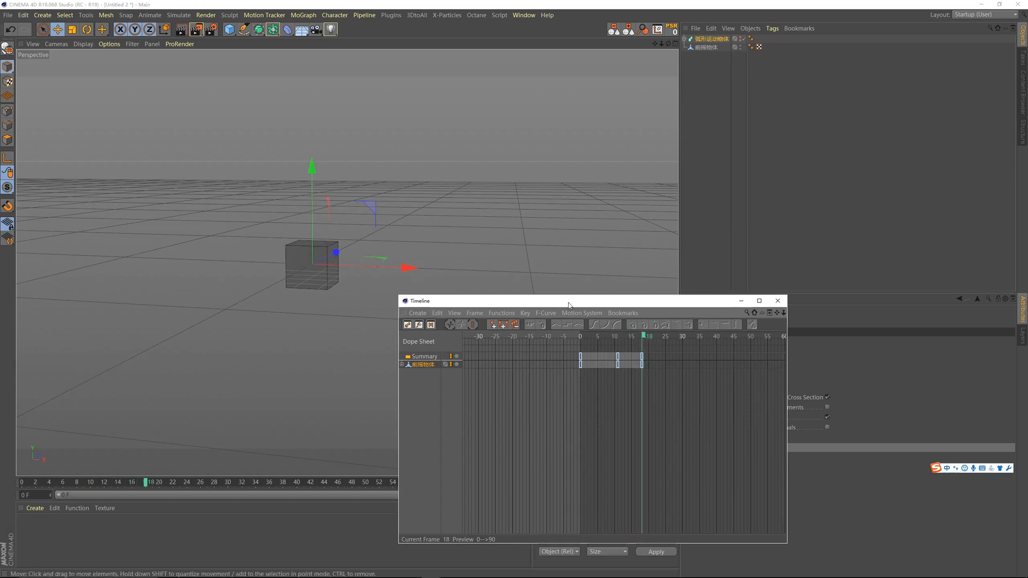
Keyframe the block's editor and renderer visibility as Default at frame 17.
click(275, 254)
click(706, 48)
drag(693, 304, 492, 283)
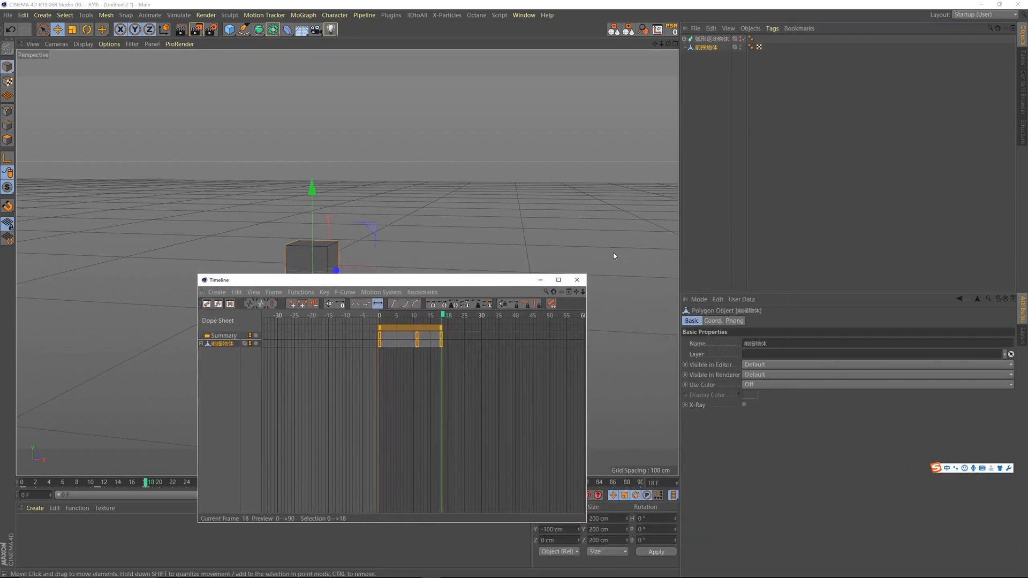
click(726, 364)
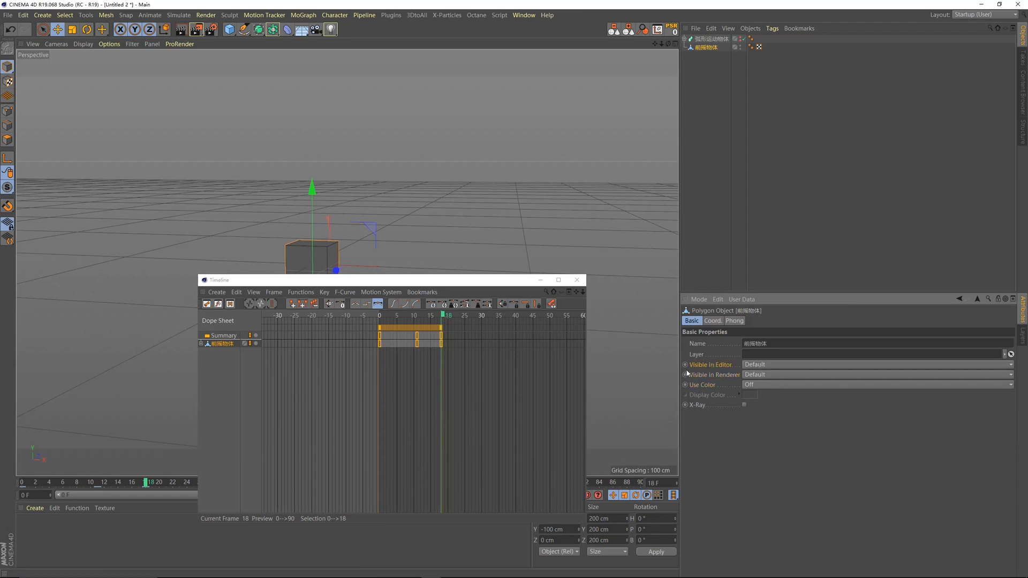
click(439, 316)
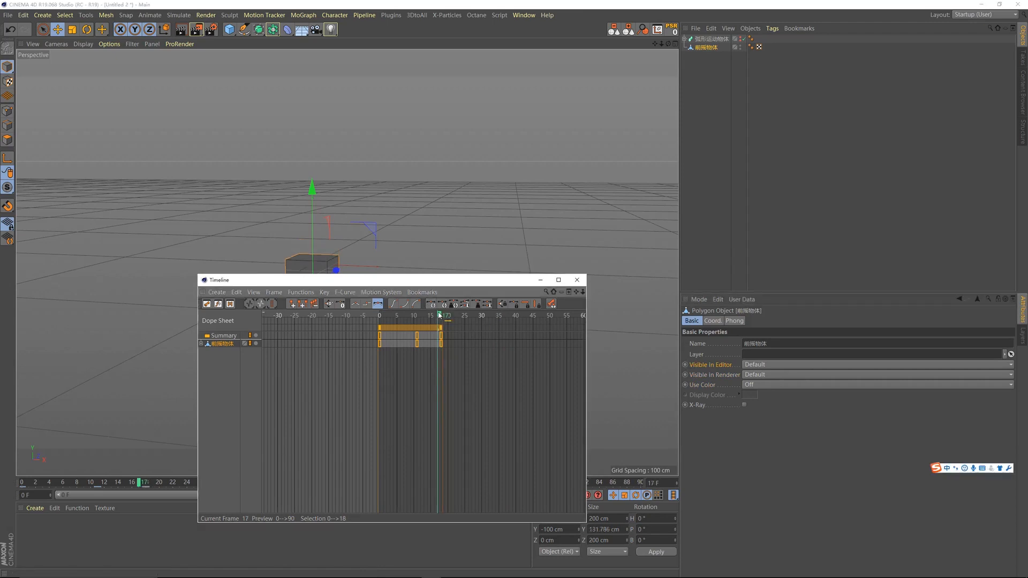
click(684, 366)
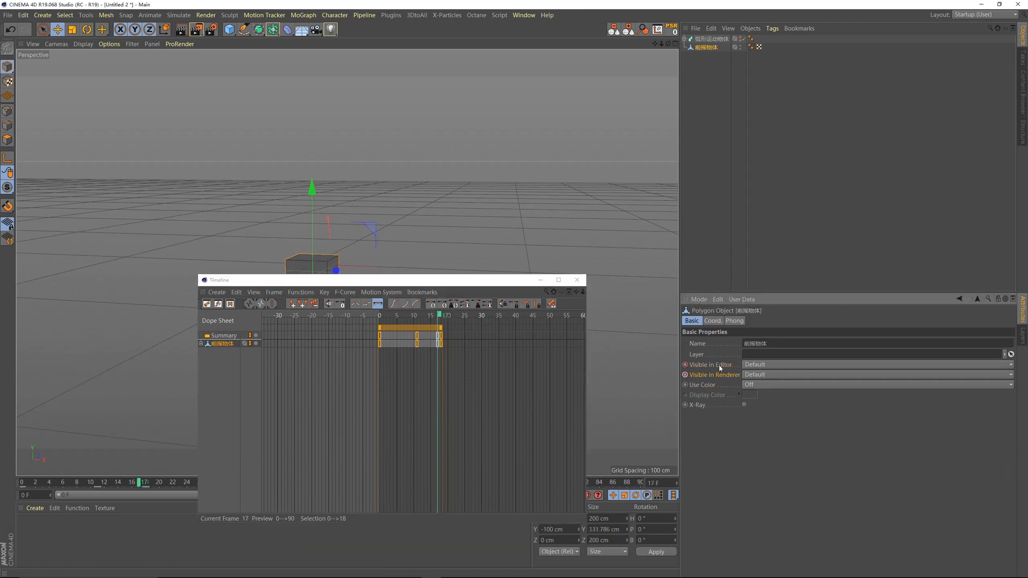
Keyframe the block's editor and renderer visibility as Off at frame 18 and play back the change.
click(441, 316)
click(766, 364)
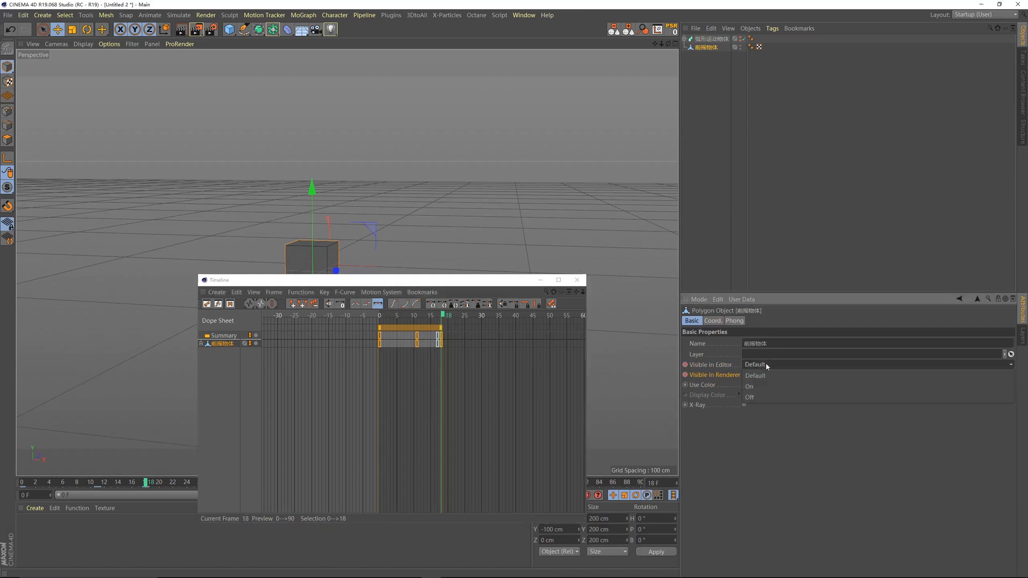
click(759, 399)
click(766, 375)
click(760, 408)
click(685, 365)
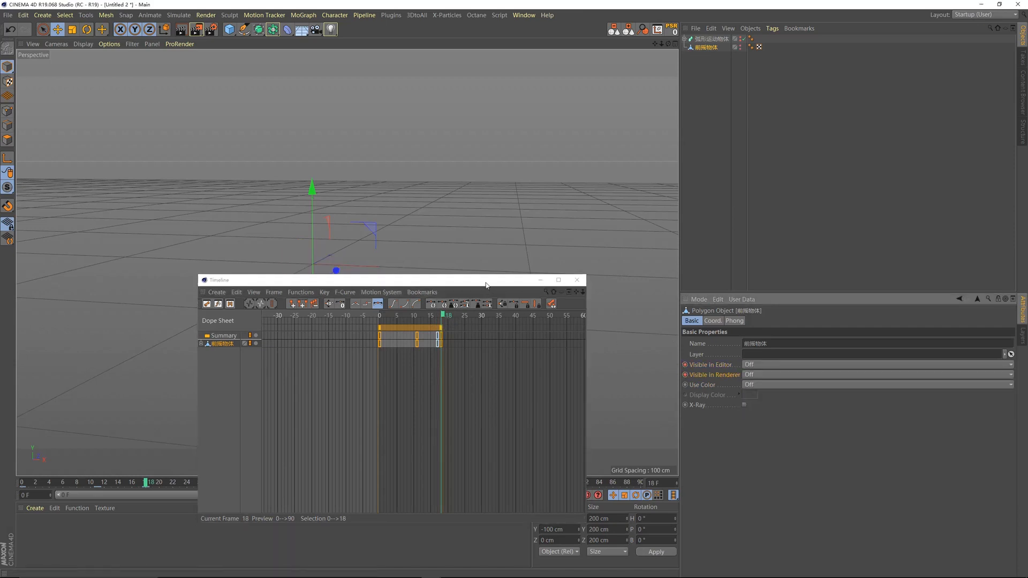
drag(486, 285, 608, 332)
key(F8)
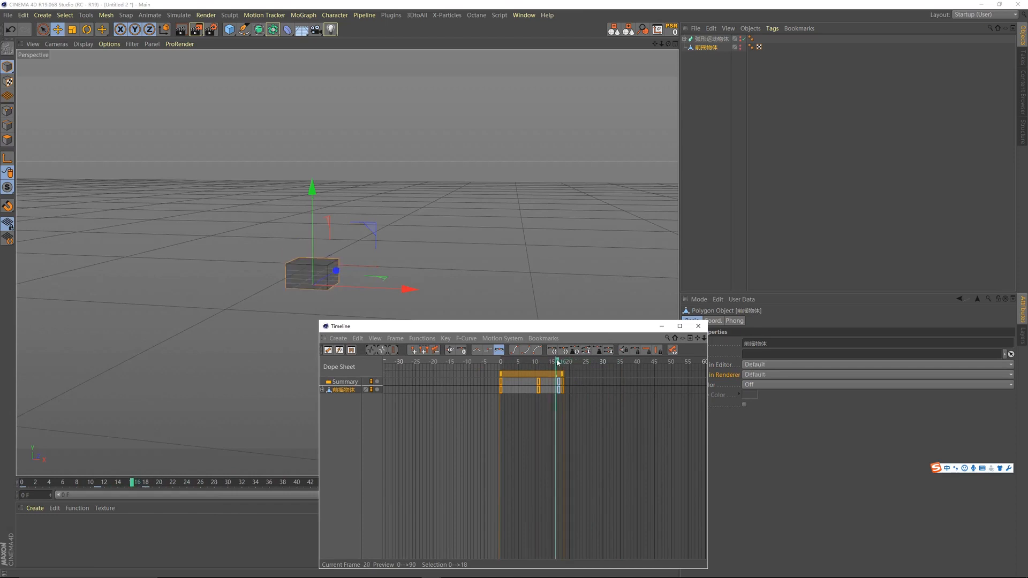
Keyframe the arch sweep's editor and renderer visibility as Off at frame 17.
click(712, 39)
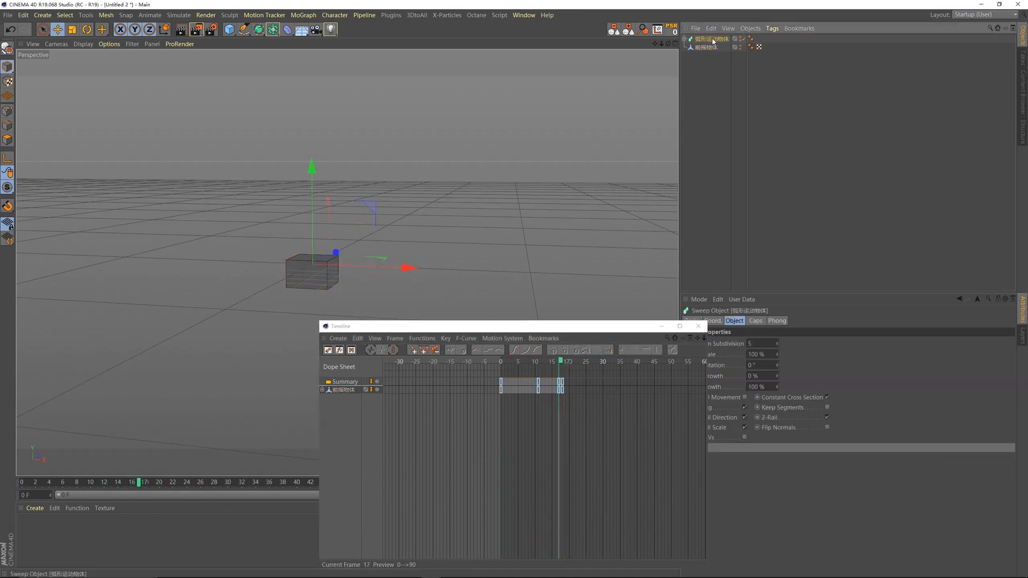
drag(598, 326, 521, 323)
click(692, 320)
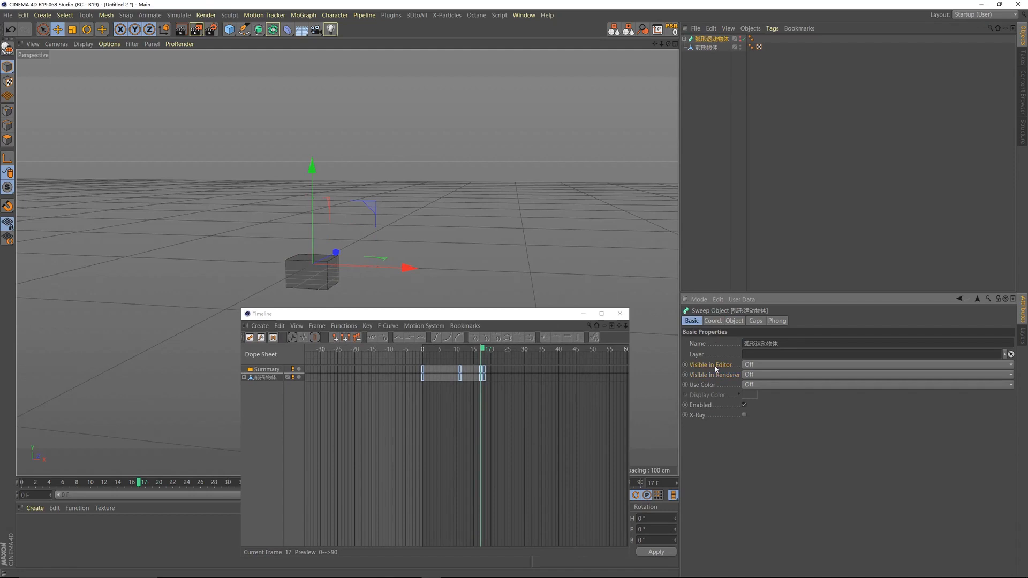
click(684, 365)
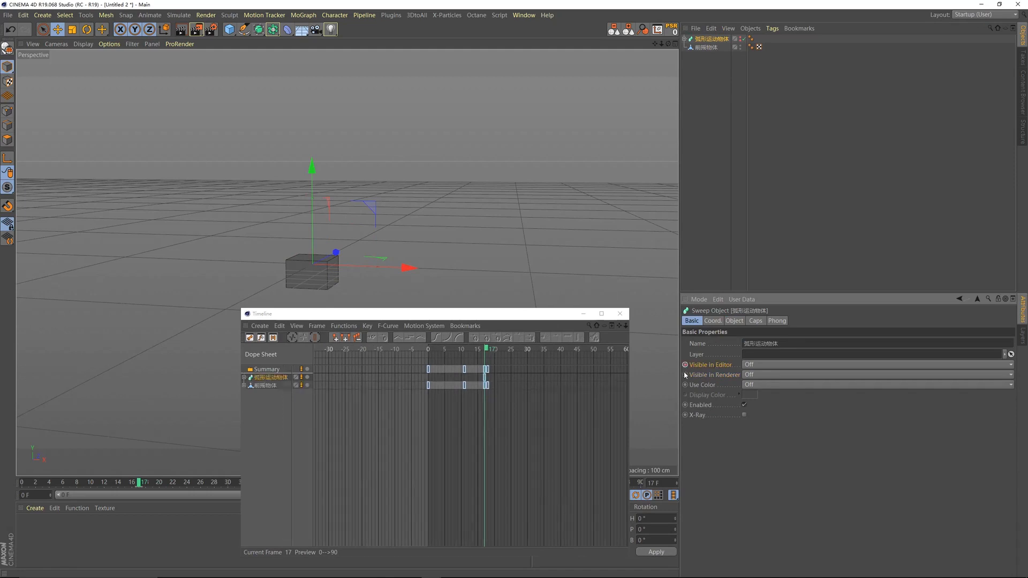
Keyframe the arch sweep's editor and renderer visibility as Default at frame 18 and scrub across the switch.
drag(486, 350, 488, 350)
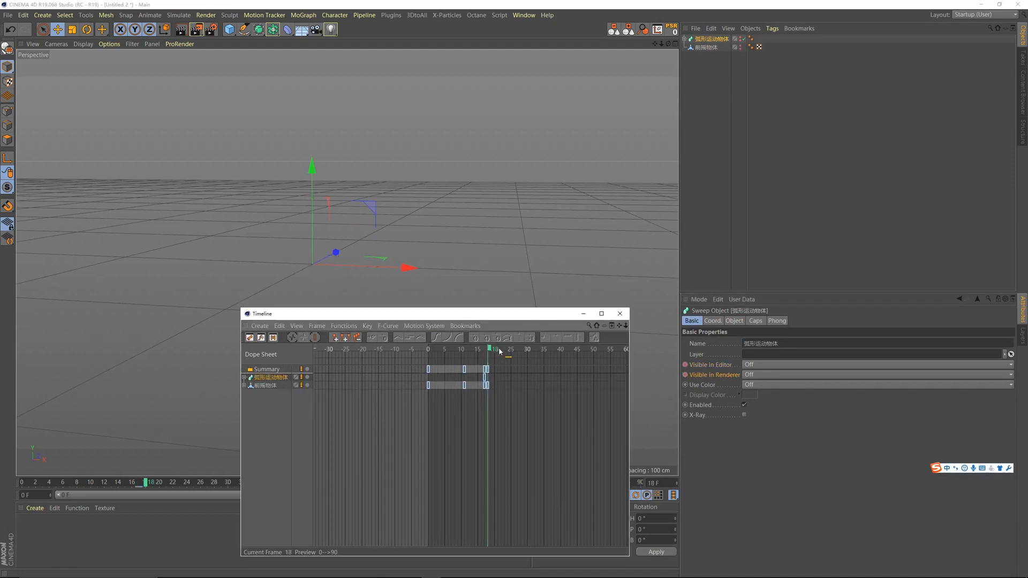
click(750, 364)
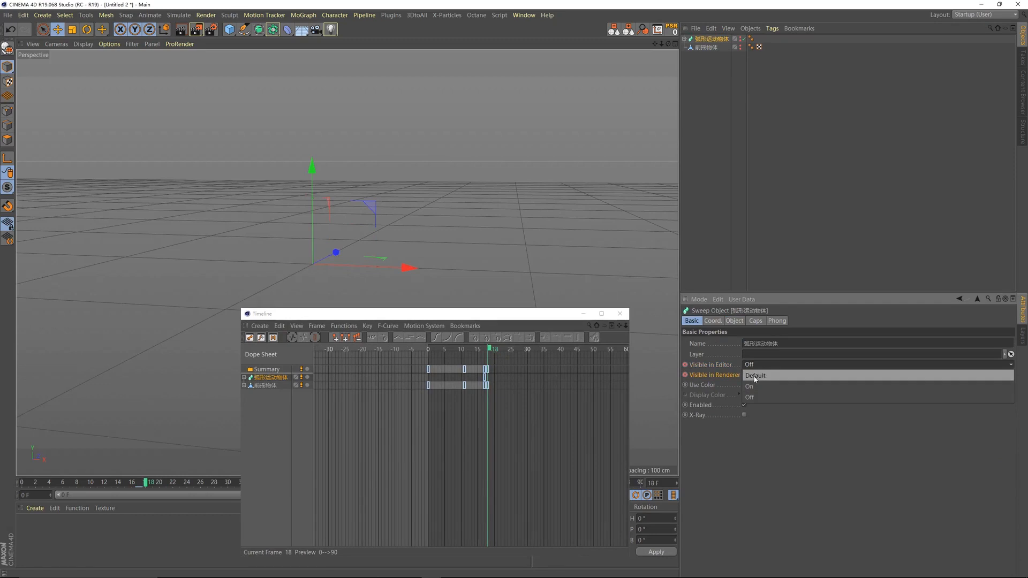
click(755, 375)
click(685, 366)
mouse_move(488, 349)
mouse_down()
mouse_move(435, 351)
mouse_move(504, 351)
mouse_move(452, 352)
mouse_move(490, 350)
mouse_up()
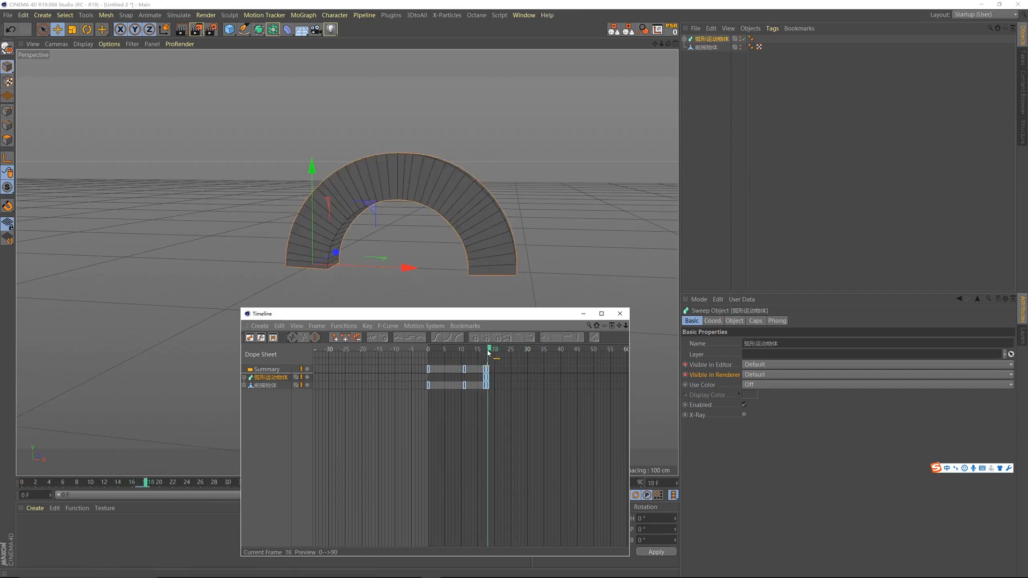
click(484, 242)
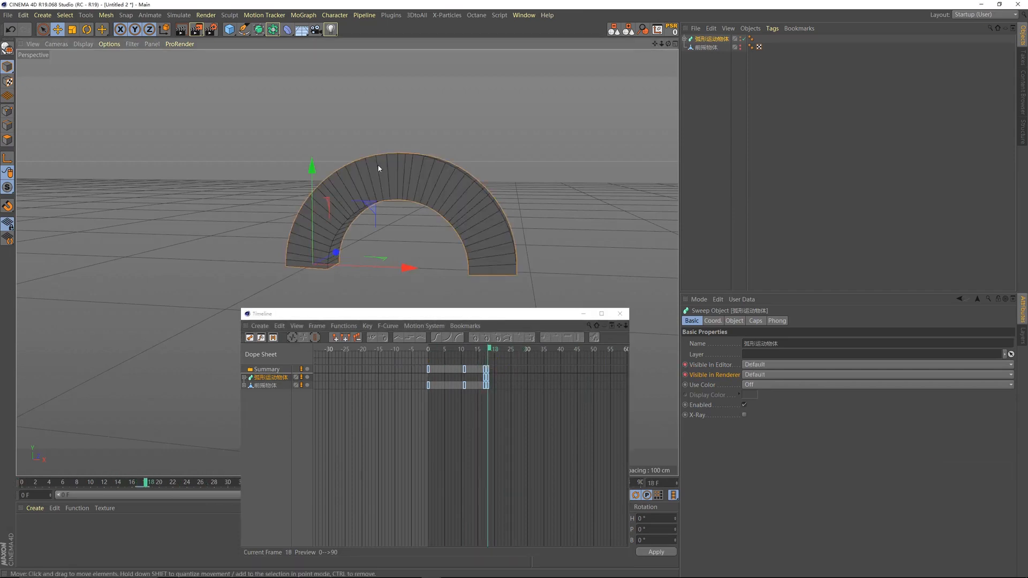
drag(490, 350, 485, 352)
Expand the arch sweep's hierarchy and set the current frame to 22.
drag(498, 315, 431, 333)
click(685, 39)
drag(419, 369, 429, 369)
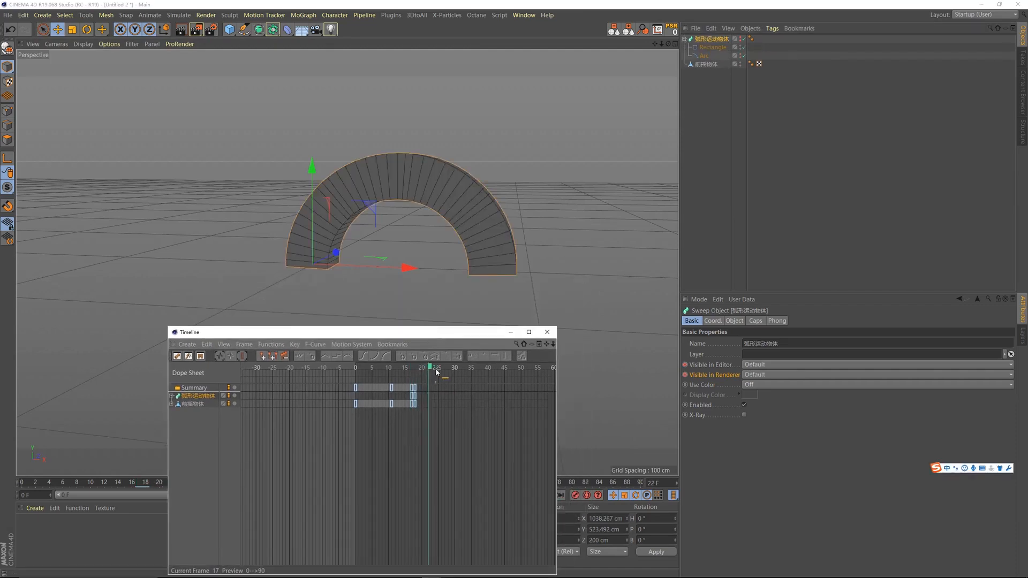
drag(485, 332, 429, 349)
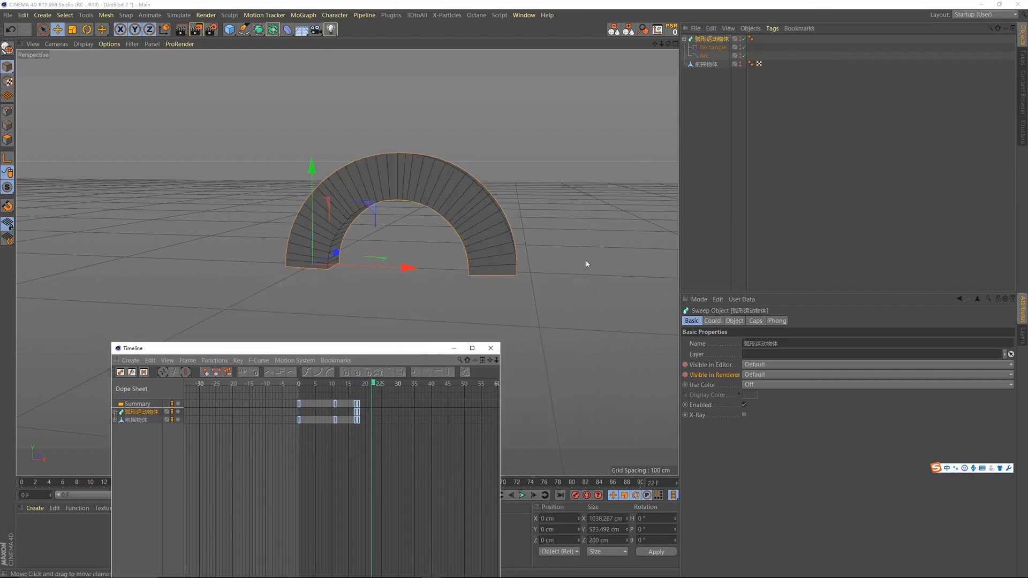
Shorten the arch sweep into a segment with Start Growth at 31% and End Growth at 70%.
click(734, 321)
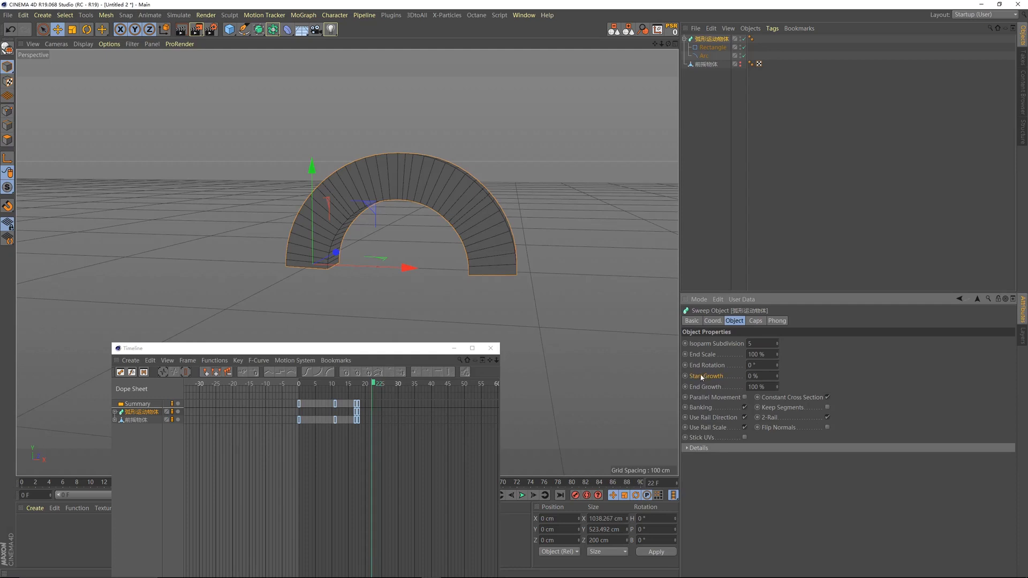
mouse_move(780, 389)
mouse_down()
mouse_move(750, 389)
mouse_move(780, 387)
mouse_up()
click(705, 56)
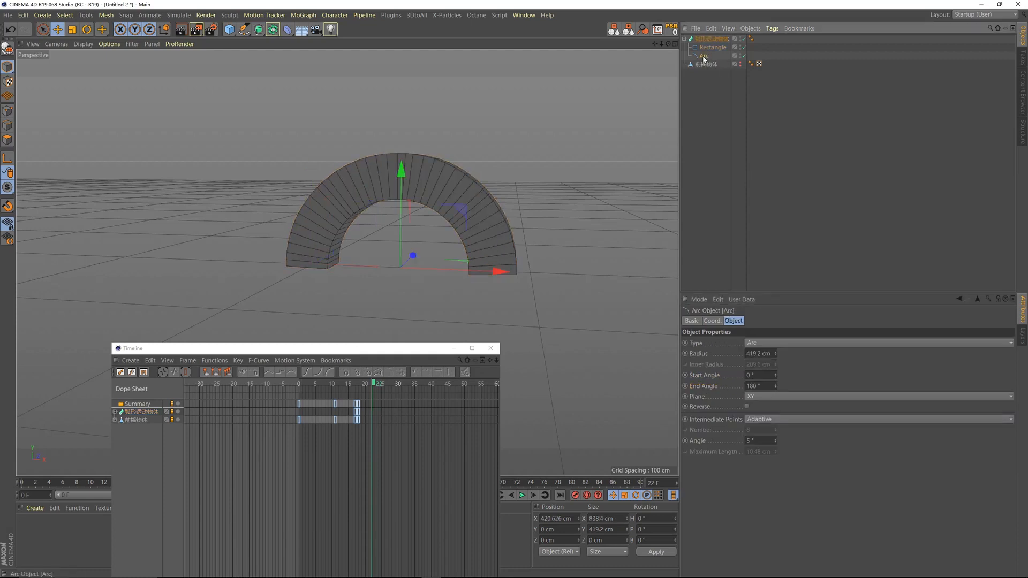
click(703, 40)
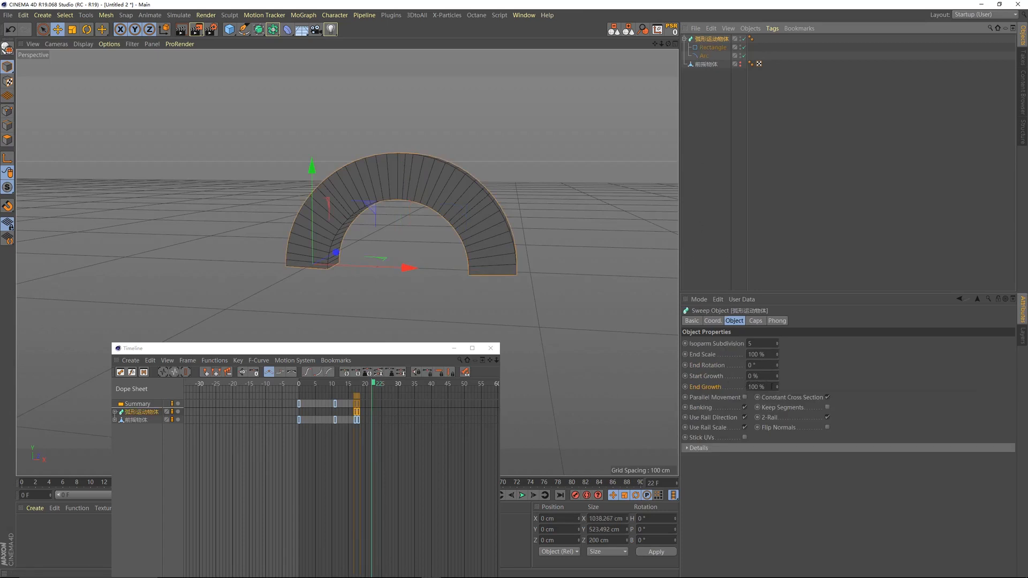
drag(777, 390, 777, 414)
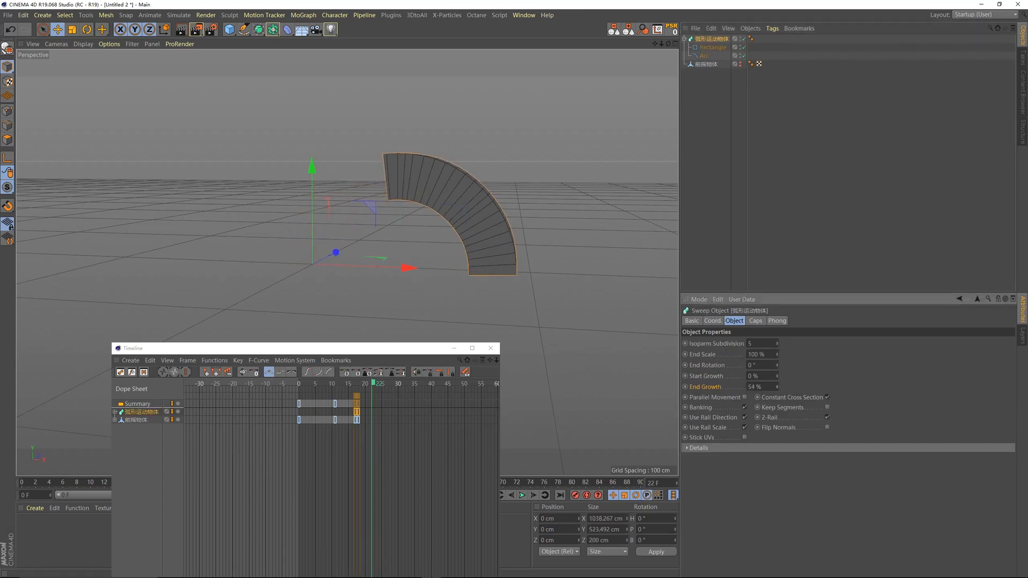
mouse_move(777, 386)
mouse_down()
mouse_move(778, 360)
mouse_move(778, 393)
mouse_up()
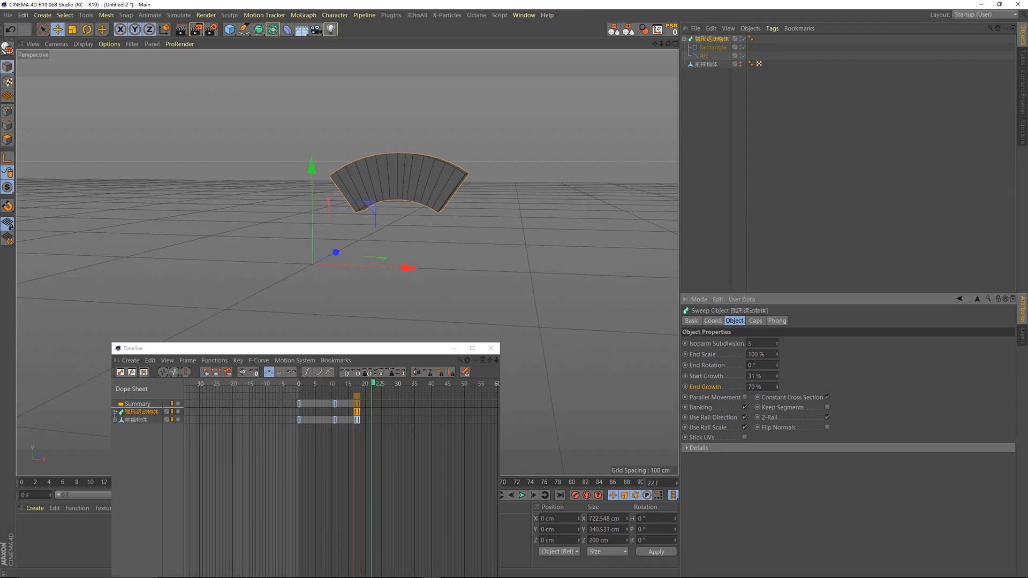
alt+drag(430, 186, 454, 188)
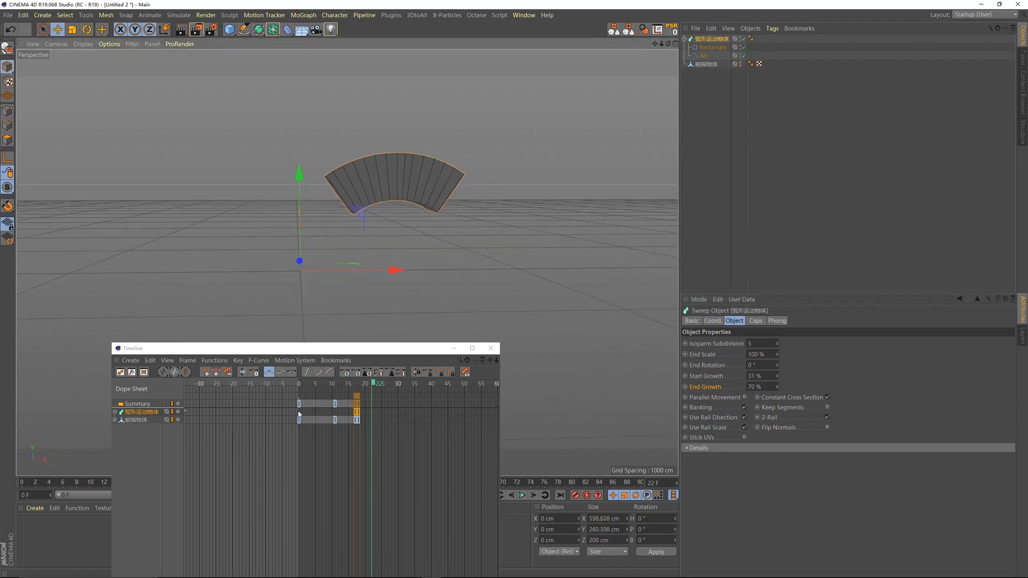
Play back the animation from near the start to check the shortened arch.
drag(315, 383, 303, 383)
key(F8)
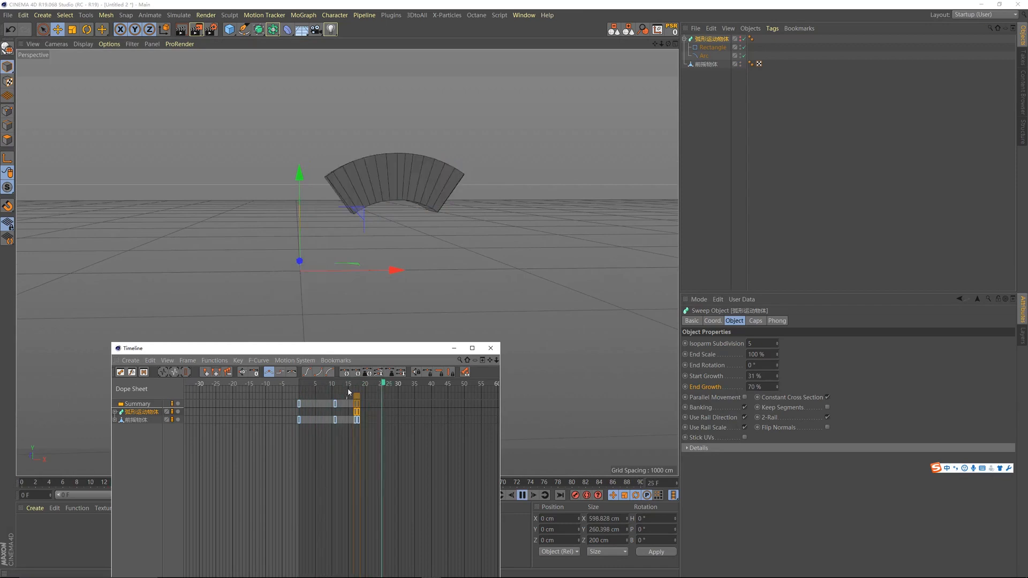
key(F8)
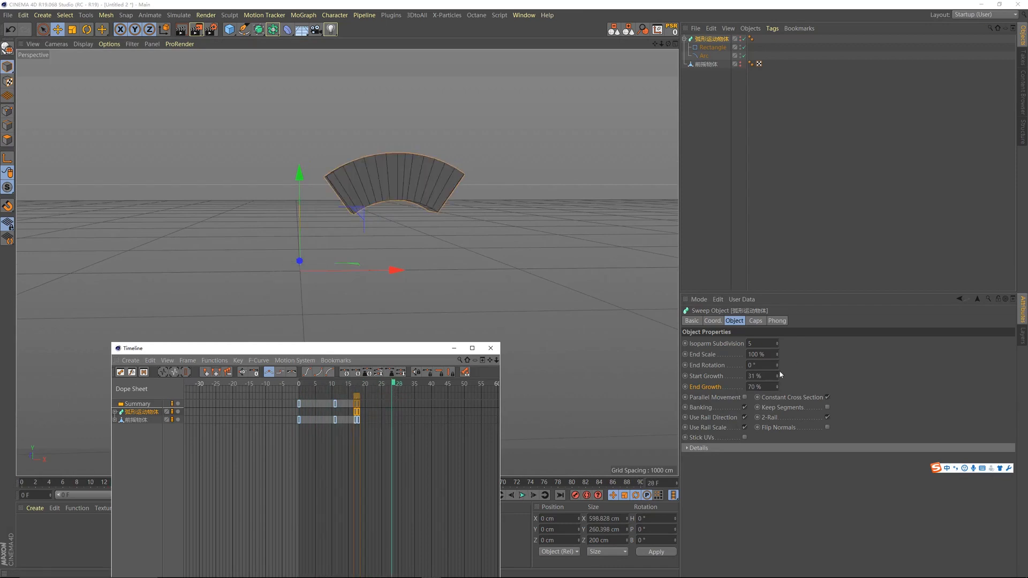
Keyframe the arc spline's bank rotation (R.B) at -52° at frame 18.
click(703, 56)
click(721, 321)
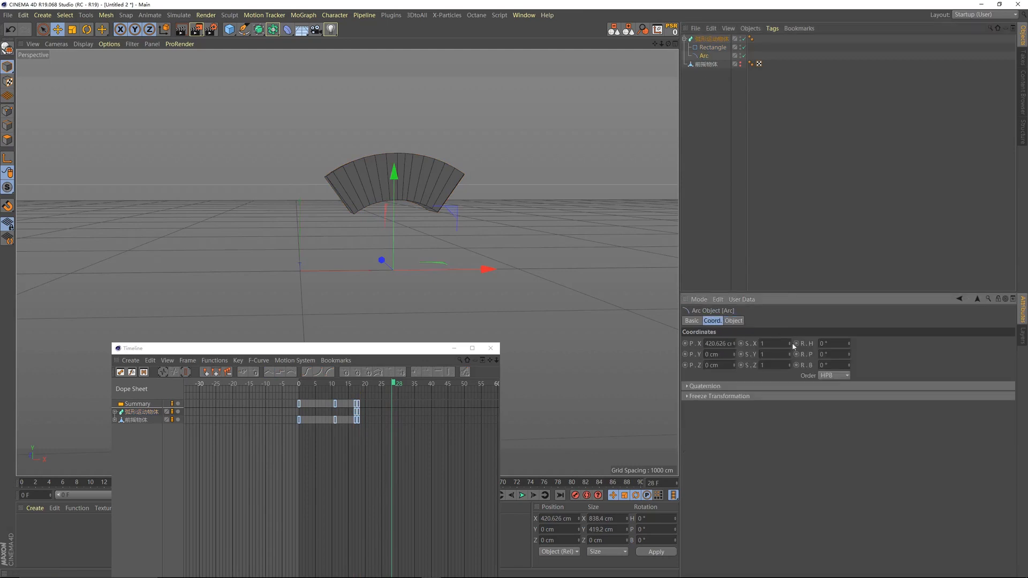
mouse_move(849, 365)
mouse_down()
mouse_move(849, 397)
mouse_move(849, 331)
mouse_move(850, 345)
mouse_up()
key(ctrl+z)
drag(347, 383, 363, 386)
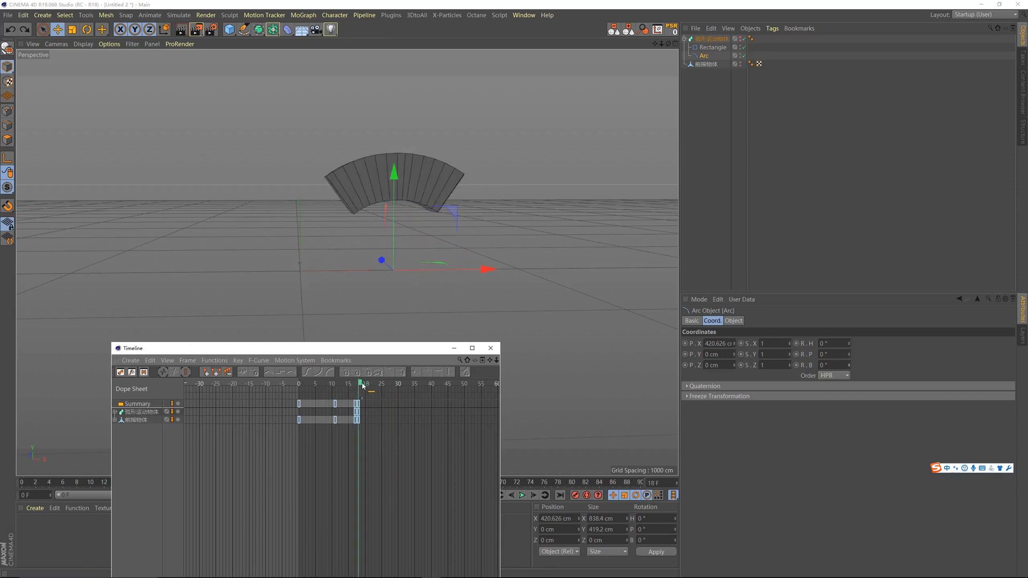
click(796, 366)
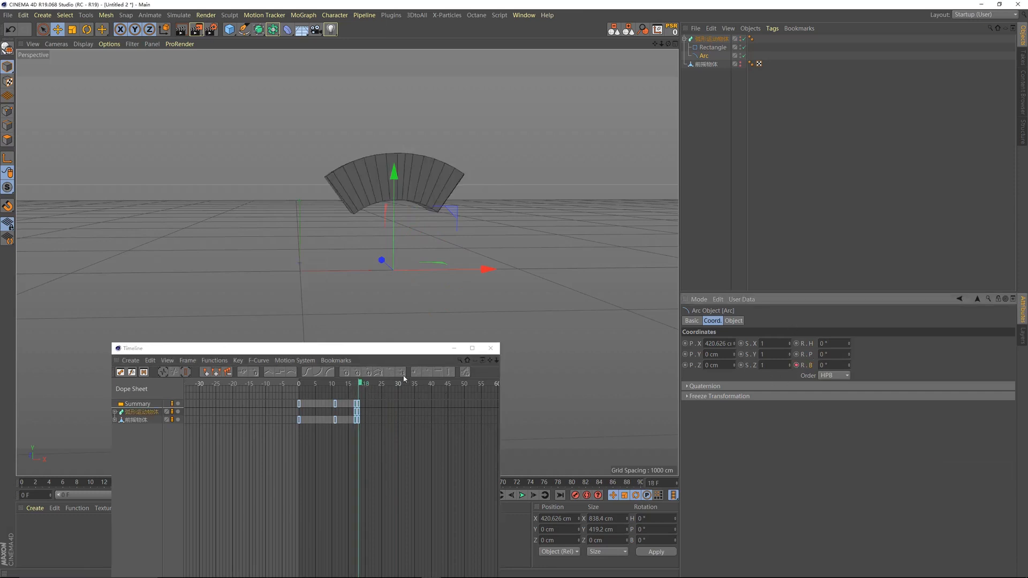
drag(850, 365, 821, 365)
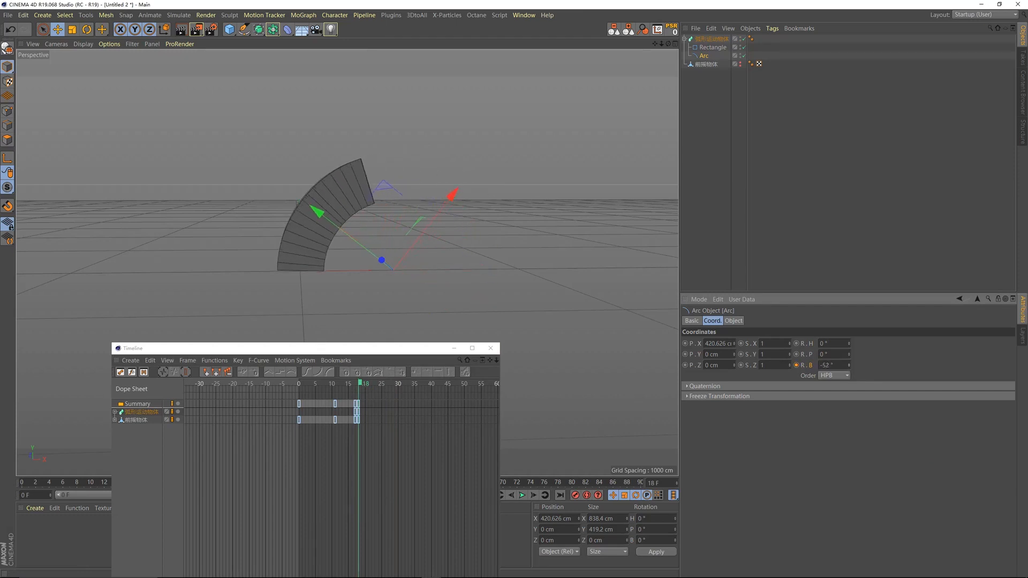
click(796, 365)
Keyframe the arc spline's bank rotation (R.B) at 54° at frame 41.
drag(366, 386, 443, 395)
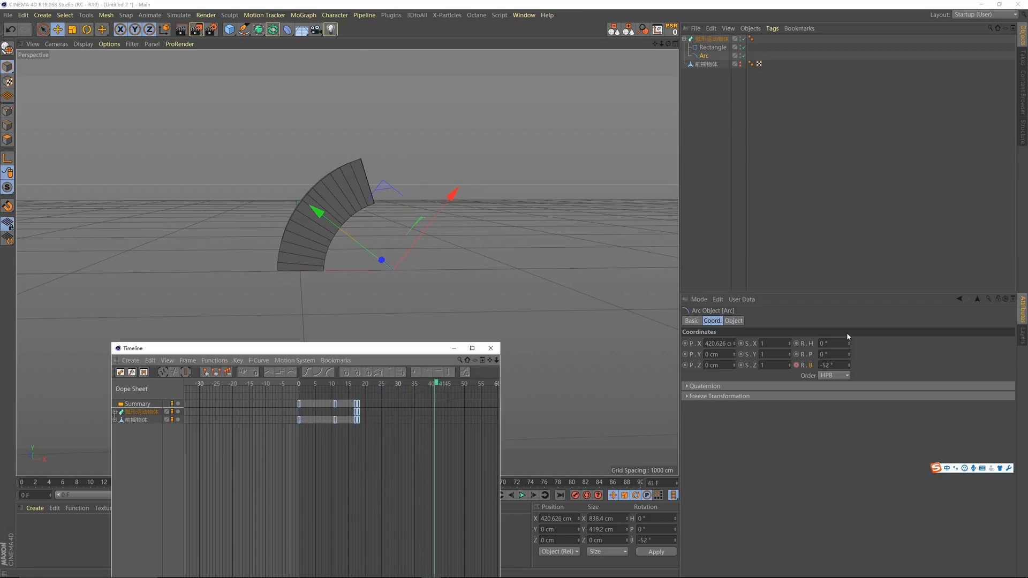
drag(849, 365, 848, 327)
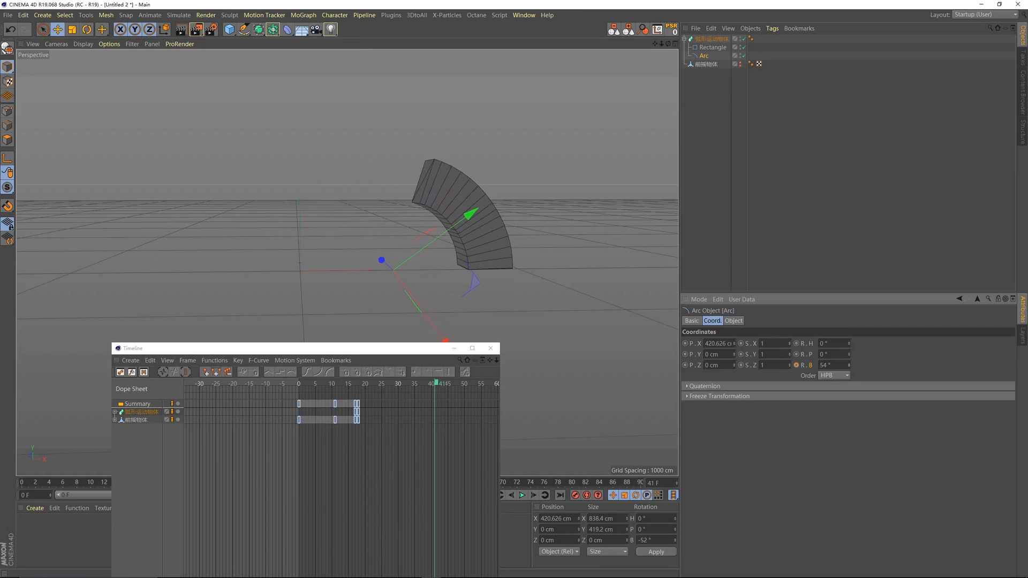
click(796, 366)
Play back and scrub the animation around frame 18 to check the switch from block to swinging arch segment.
click(395, 384)
key(shift+f)
key(F8)
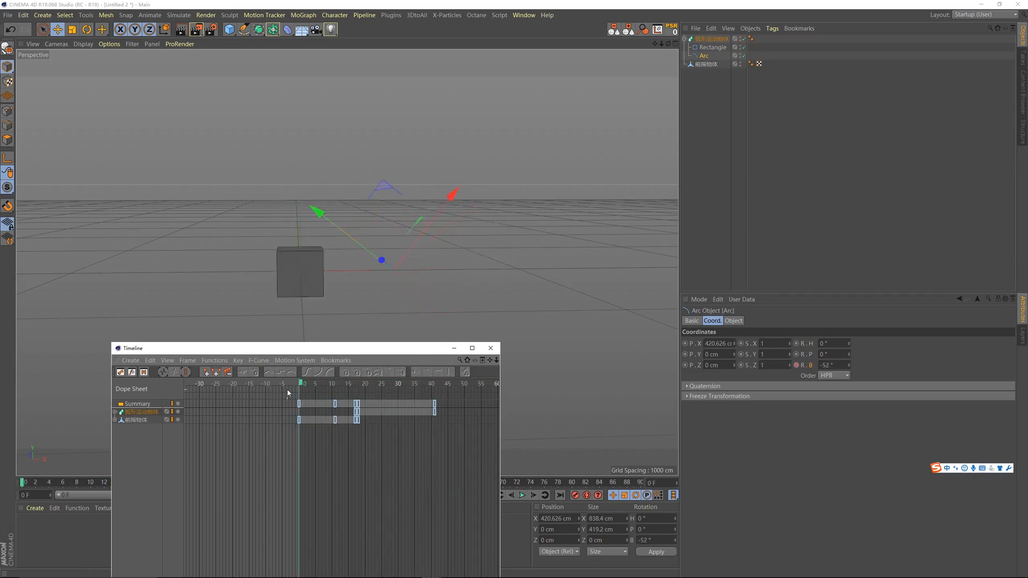
key(space)
key(space)
click(358, 385)
click(359, 385)
drag(351, 385, 301, 392)
key(space)
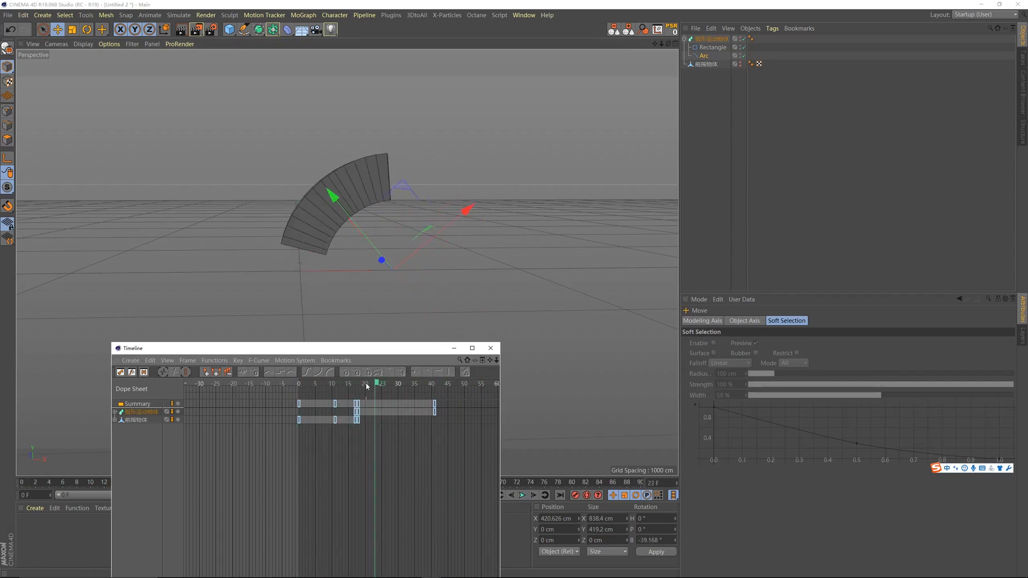
Switch the timeline to F-Curve mode and frame the arc's Rotation.B curve.
click(137, 415)
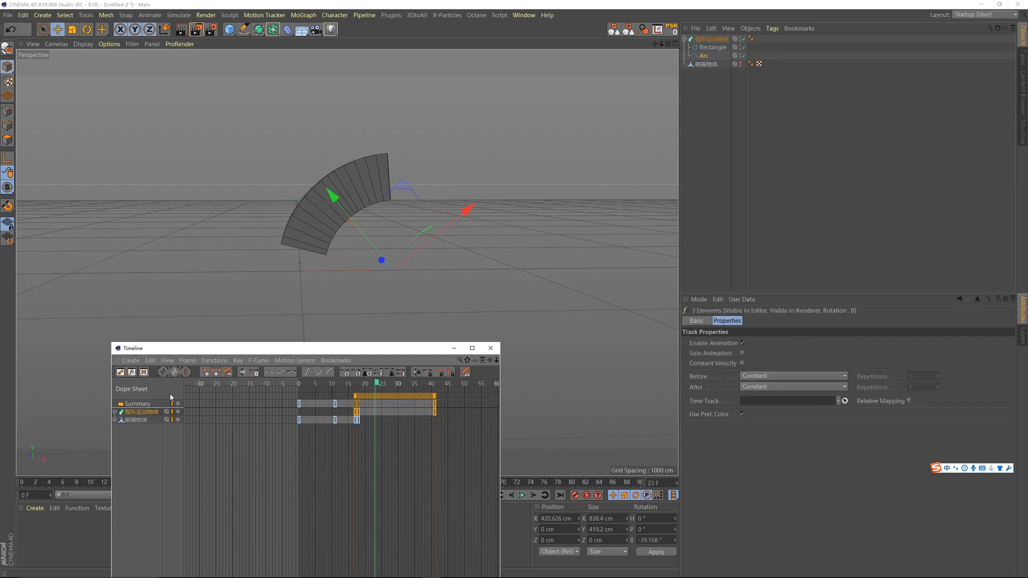
click(131, 372)
alt+middle_drag(351, 427, 337, 415)
click(119, 413)
alt+middle_drag(359, 447, 348, 473)
alt+right_drag(348, 473, 360, 450)
Steepen the rotation curve's start at the frame 18 key, with Right Time about 0.57 F and Right Value about 62.5°.
drag(319, 465, 337, 493)
drag(354, 385, 314, 387)
key(shift)
key(F8)
drag(336, 496, 324, 472)
drag(315, 386, 343, 393)
key(F8)
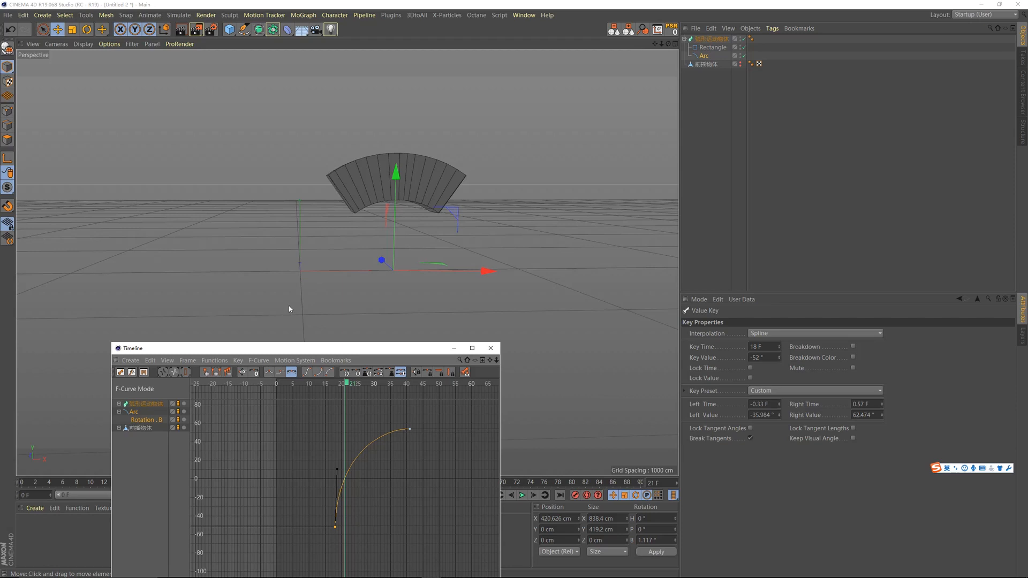
Play back the animation from the start to check the timing of the eased arch swing.
click(311, 385)
key(shift+f)
key(F8)
key(F8)
drag(289, 386, 251, 394)
key(F8)
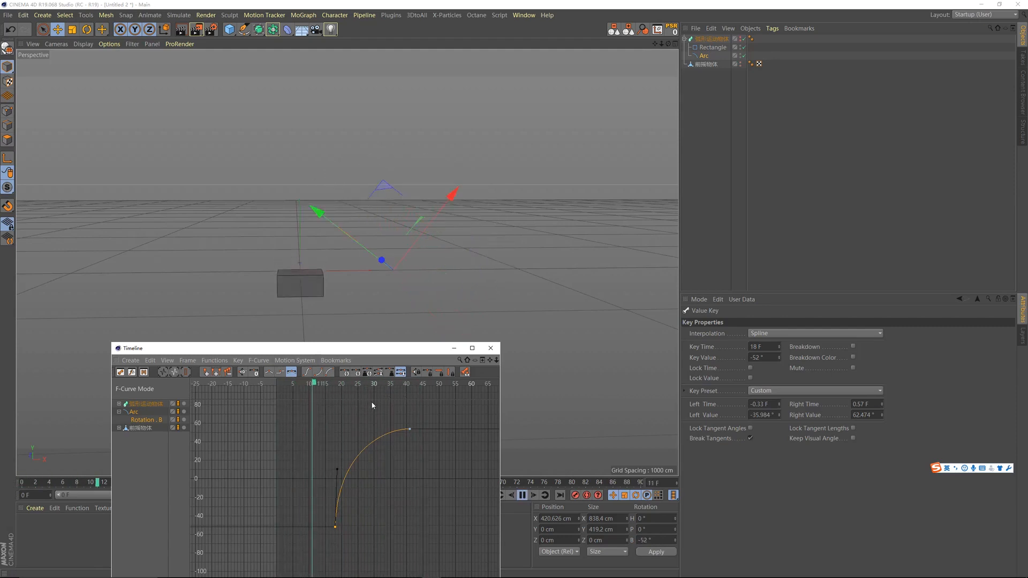
Keyframe the arch sweep's editor and renderer visibility as Off at frame 42.
click(411, 386)
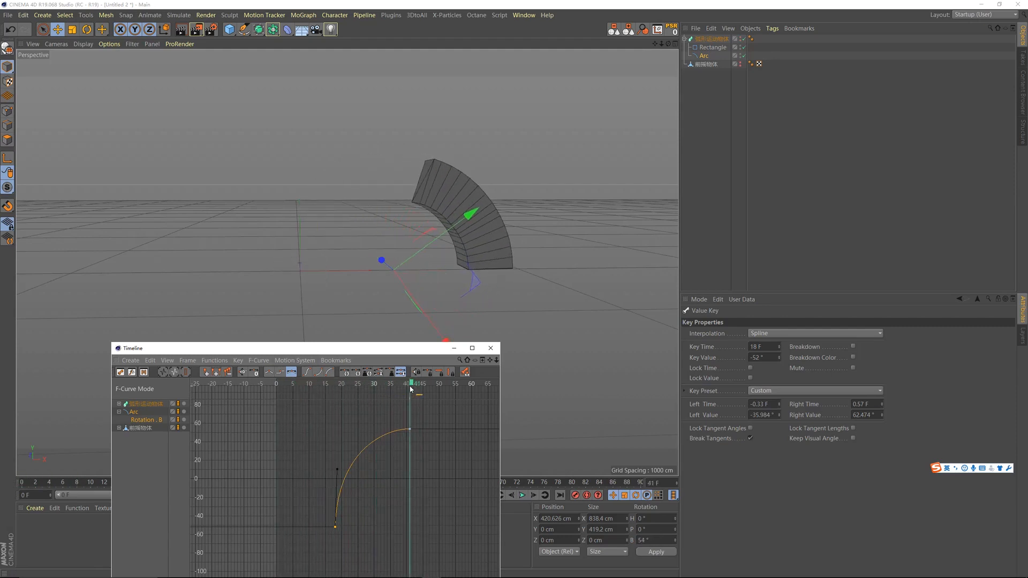
drag(418, 351, 395, 357)
click(394, 356)
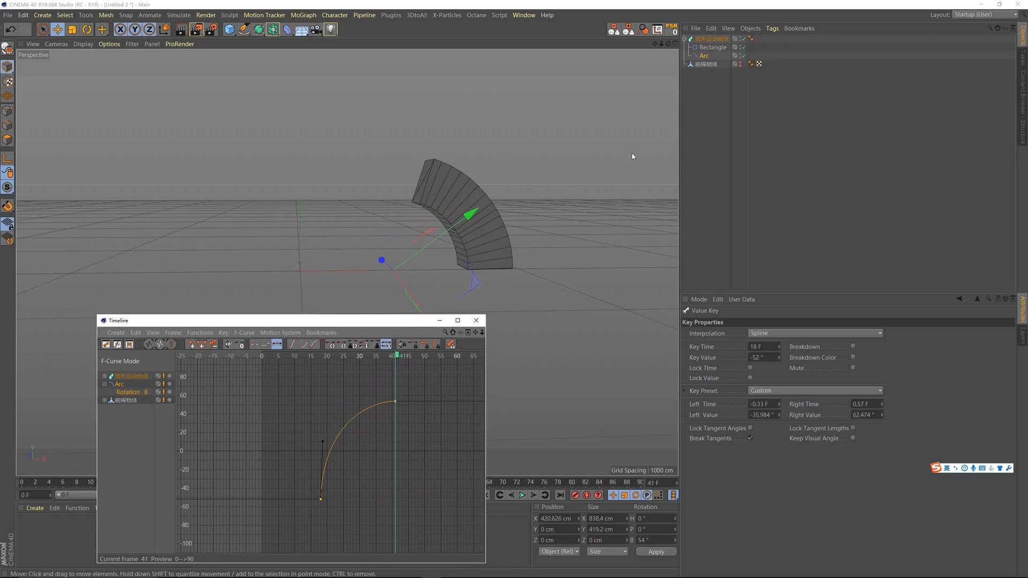
click(711, 39)
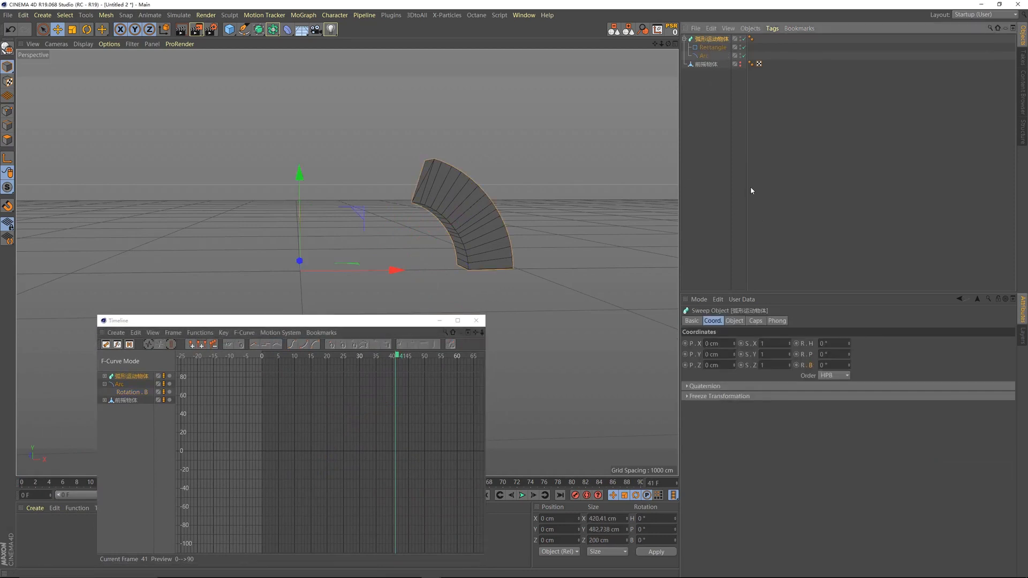
click(735, 321)
click(755, 320)
click(691, 321)
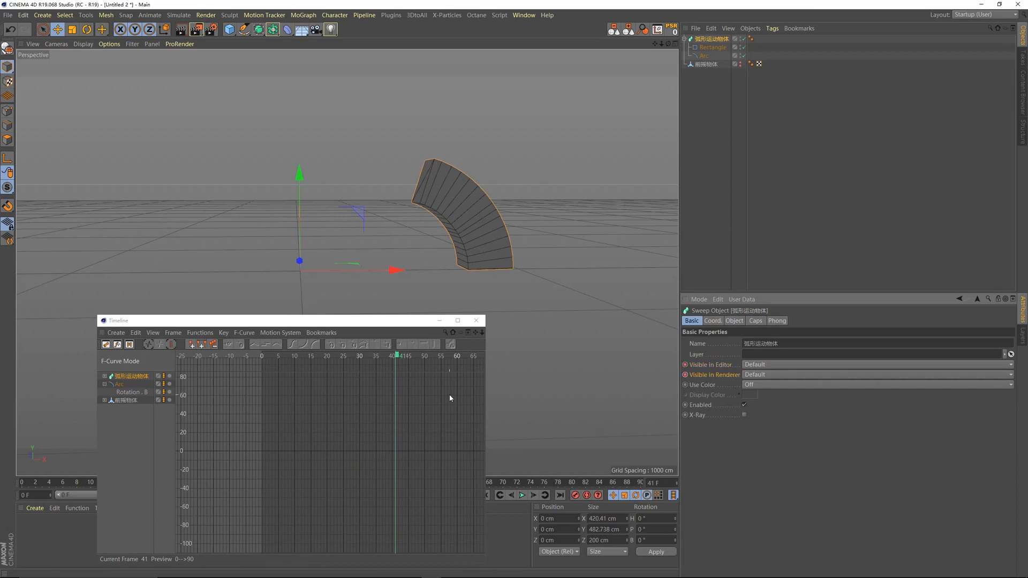
click(400, 357)
click(767, 364)
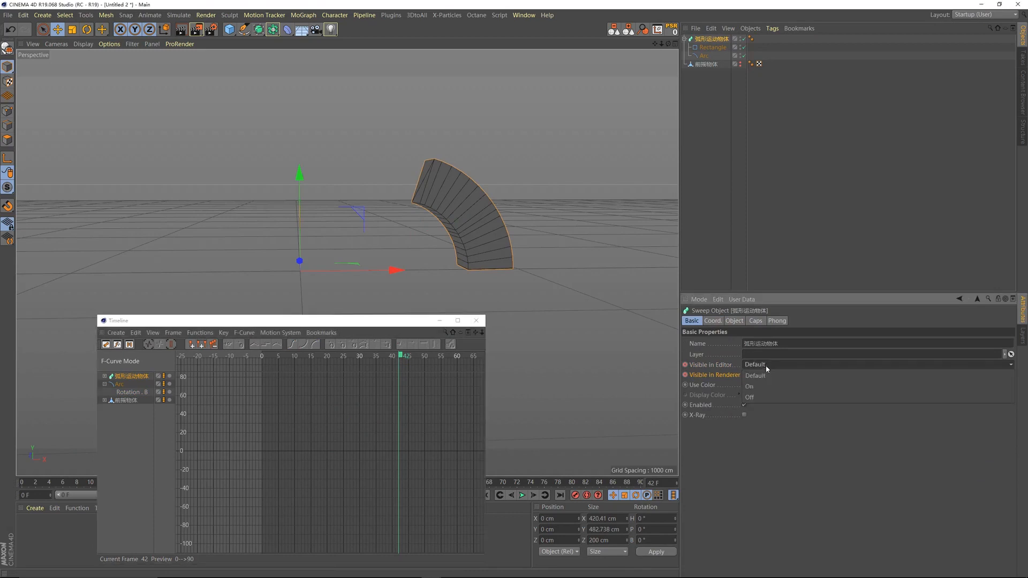
click(755, 396)
click(755, 375)
click(758, 407)
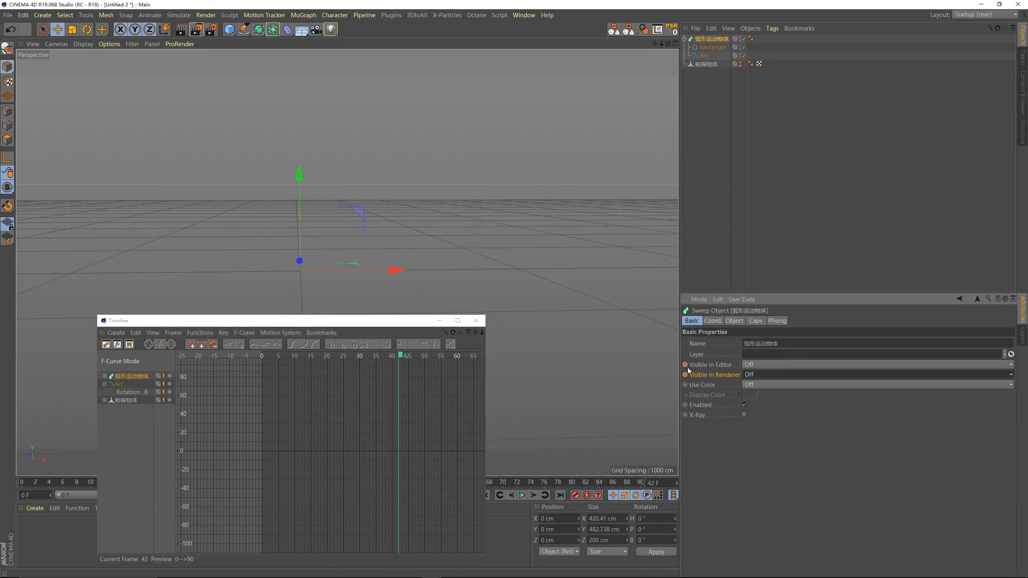
Play back the animation, return the timeline to Dope Sheet mode and scrub across the arch's disappearance at frame 42.
drag(368, 357, 262, 359)
key(F8)
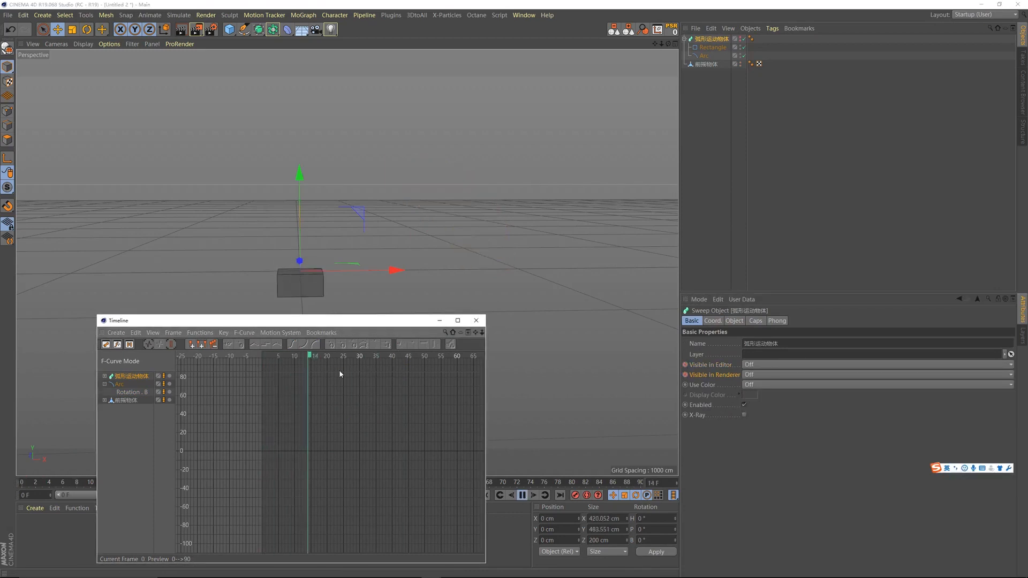
click(383, 357)
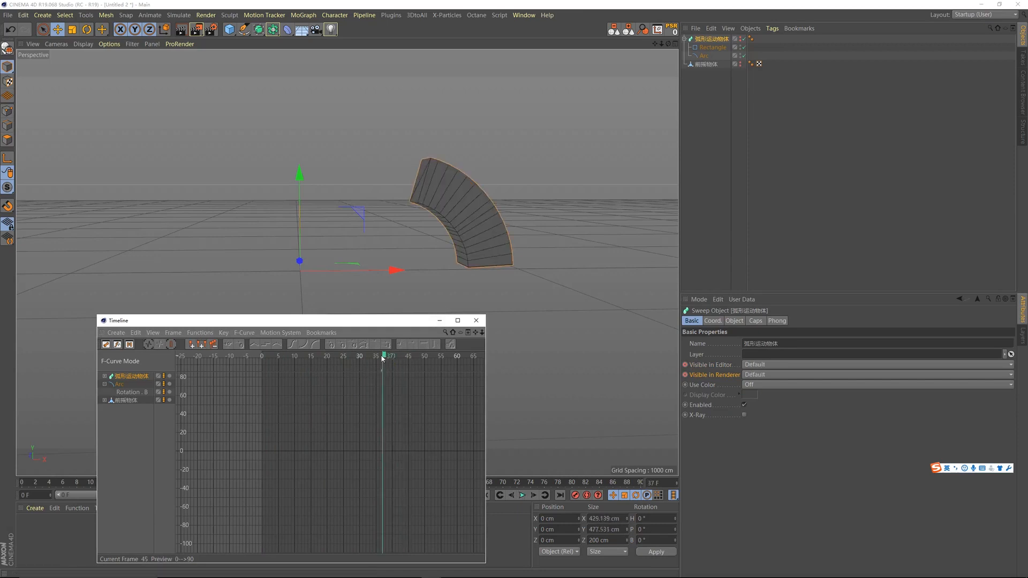
click(181, 345)
click(394, 357)
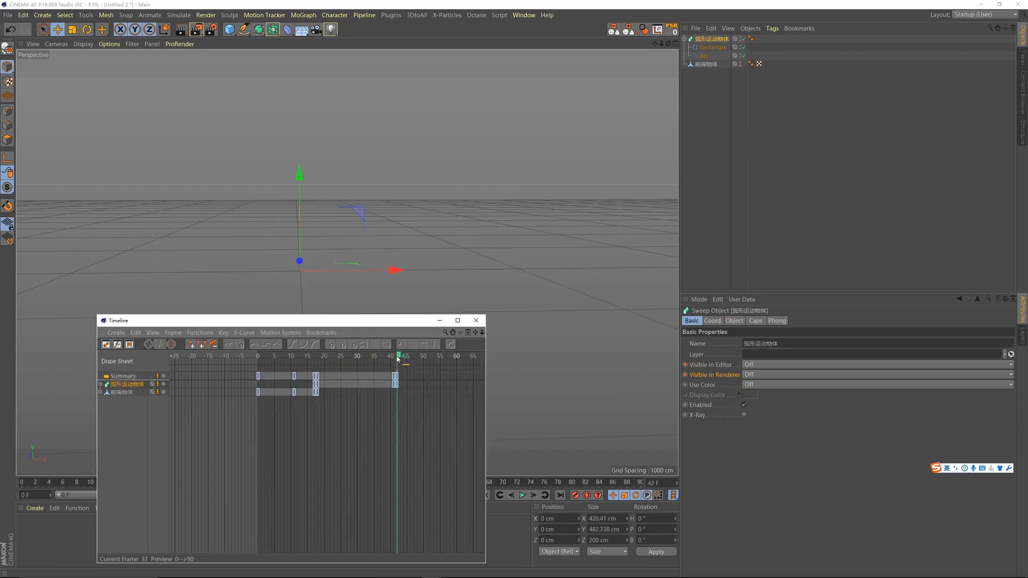
Add a cube and move it along X to about 839 cm, under the arch's landing end.
click(715, 92)
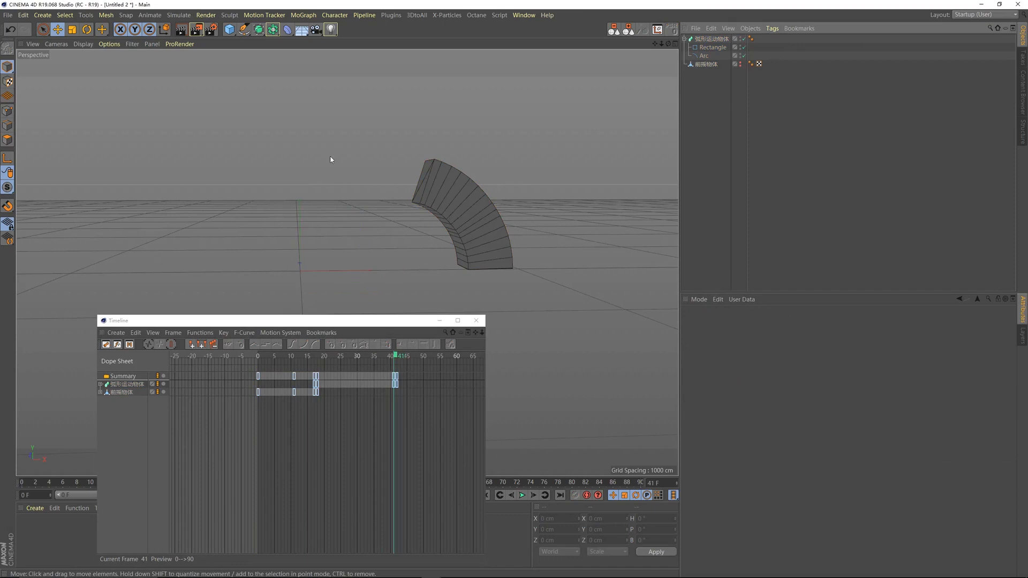
drag(229, 29, 251, 41)
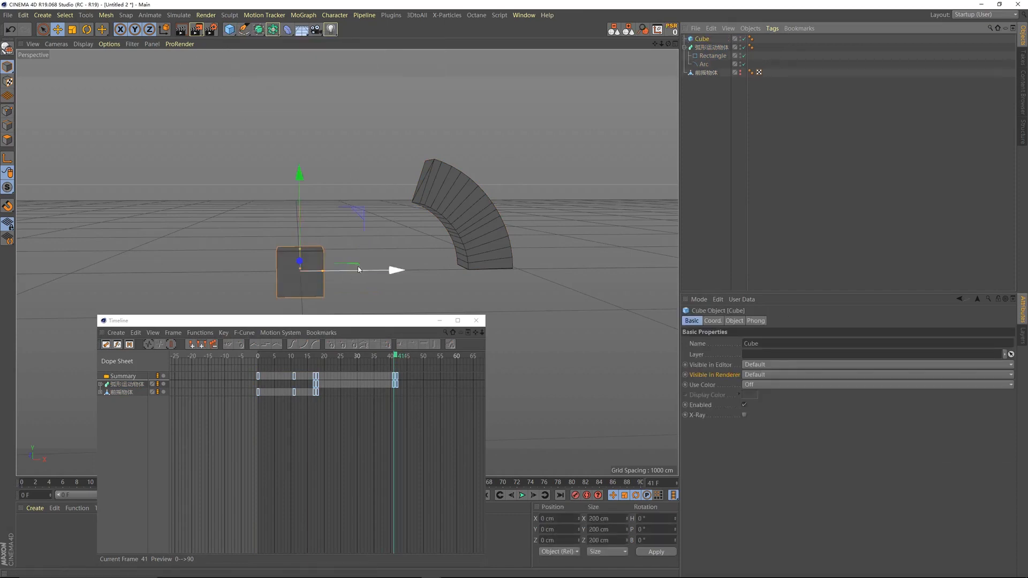
drag(391, 270, 562, 290)
Rename the new cube 后摇物体 and delete it.
double_click(703, 40)
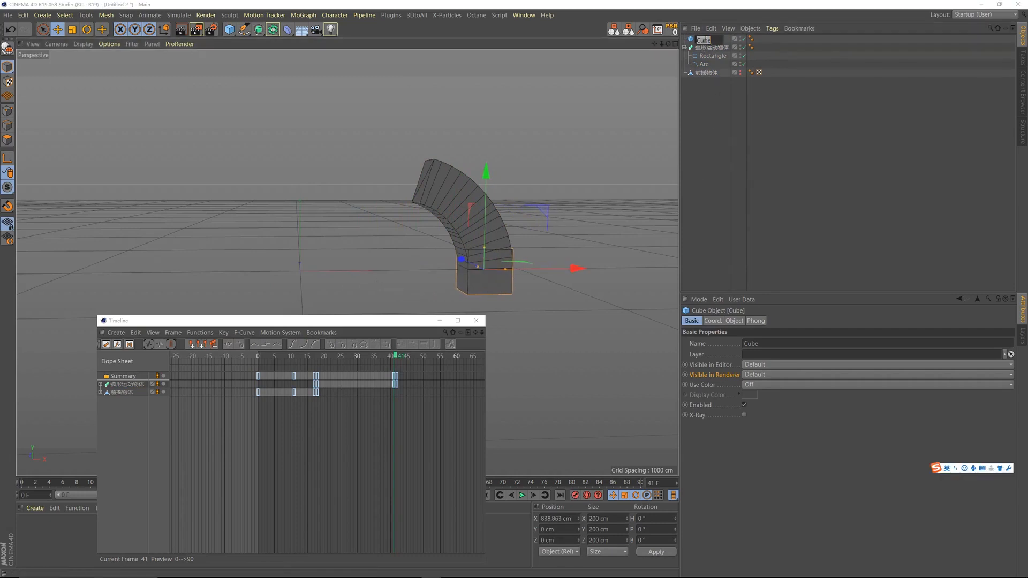
key(shift)
text(houbai wuti)
key(space)
key(Return)
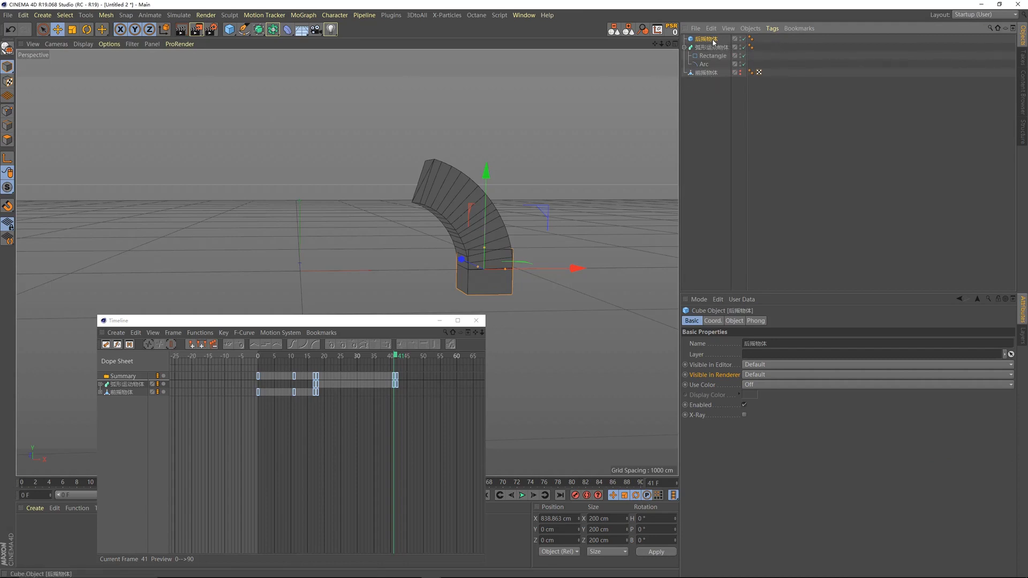
key(Delete)
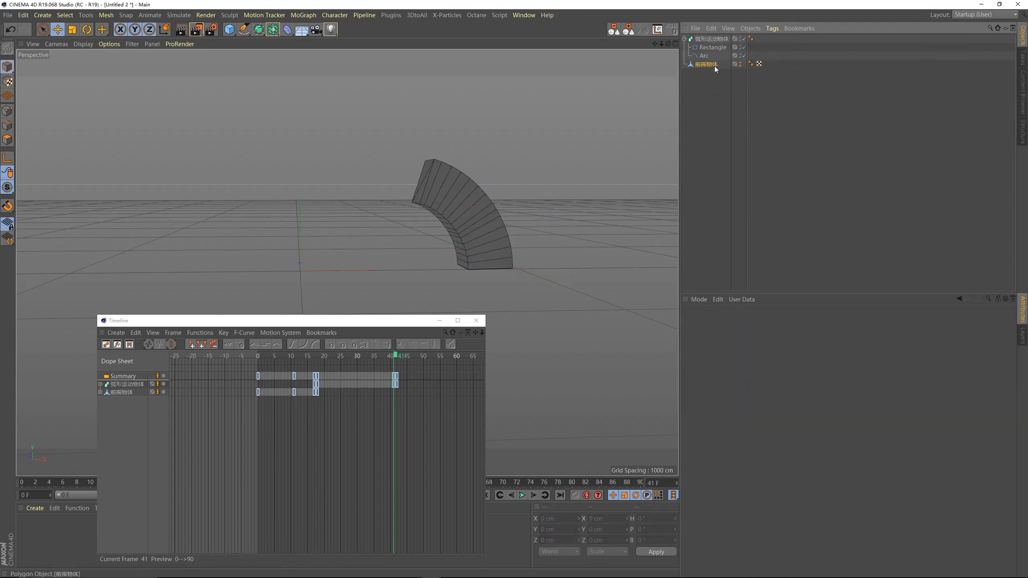
Paste a duplicate of the keyframed anticipation block and move the timeline window clear of the viewport.
key(ctrl+v)
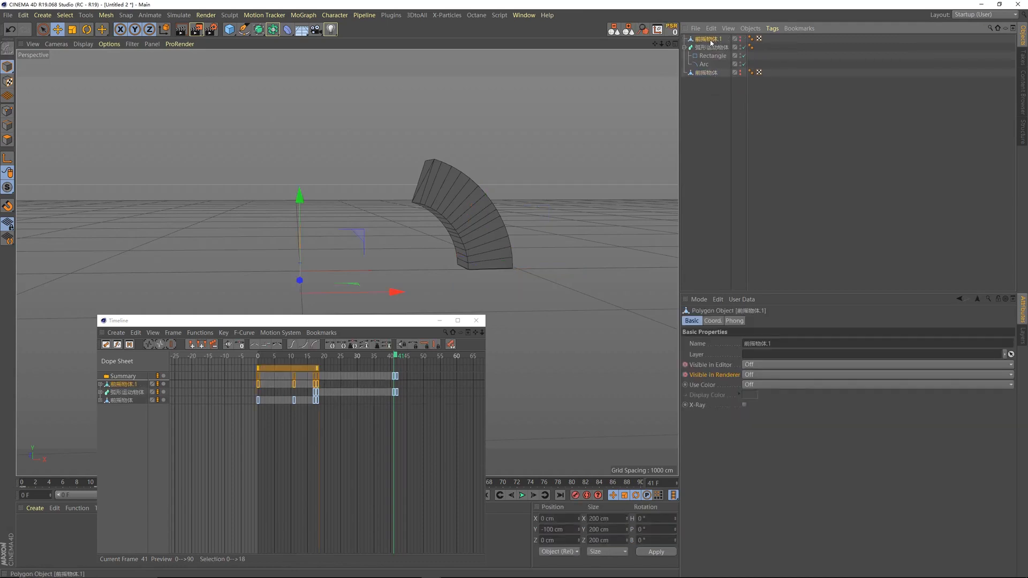
click(395, 352)
drag(395, 323, 401, 343)
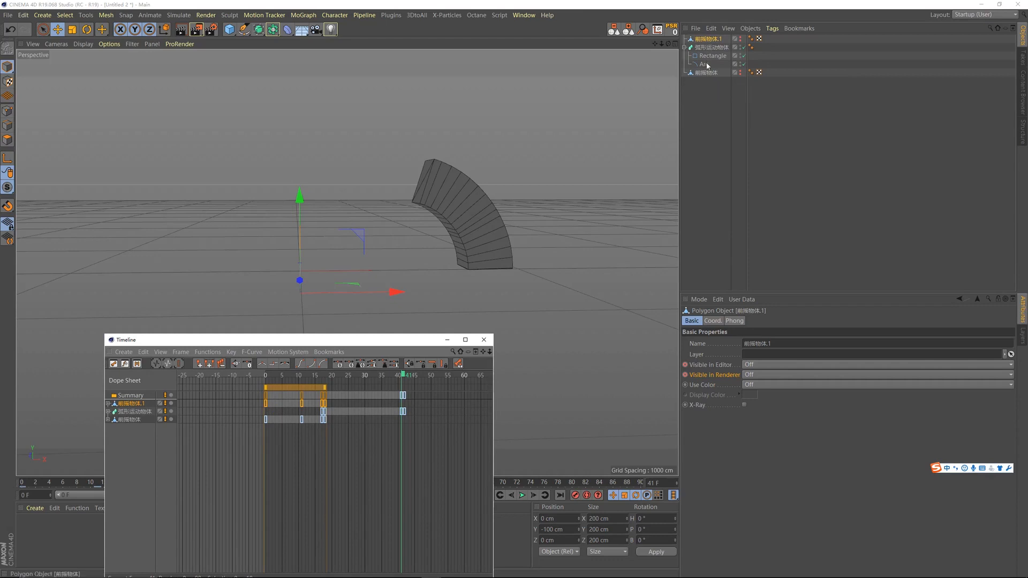
Replace the pasted duplicate block with a new cube named 后要物体, placed about 836 cm along X under the arch's landing end.
click(707, 42)
key(Delete)
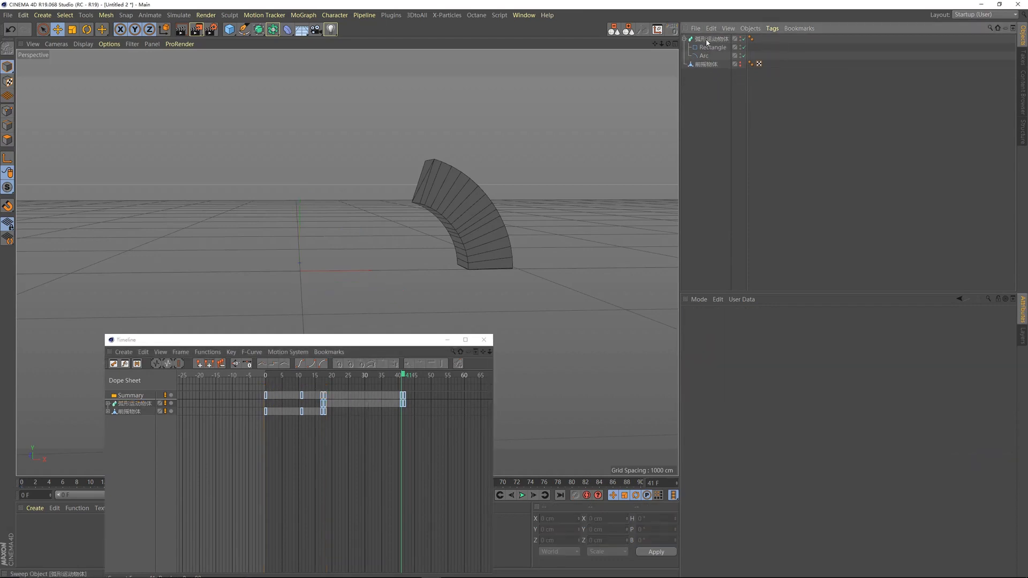
click(229, 29)
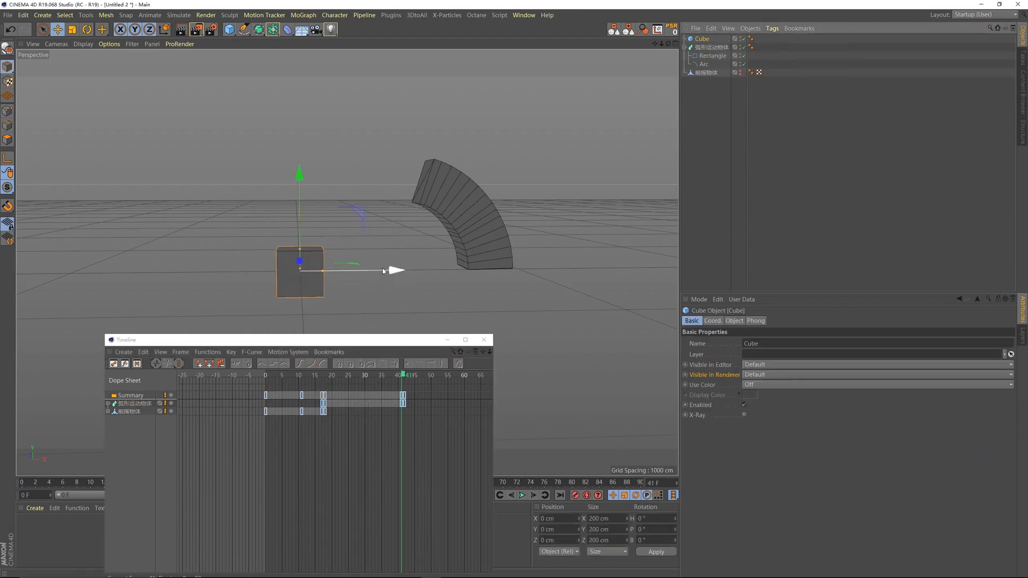
double_click(701, 39)
text(houyaowiuti)
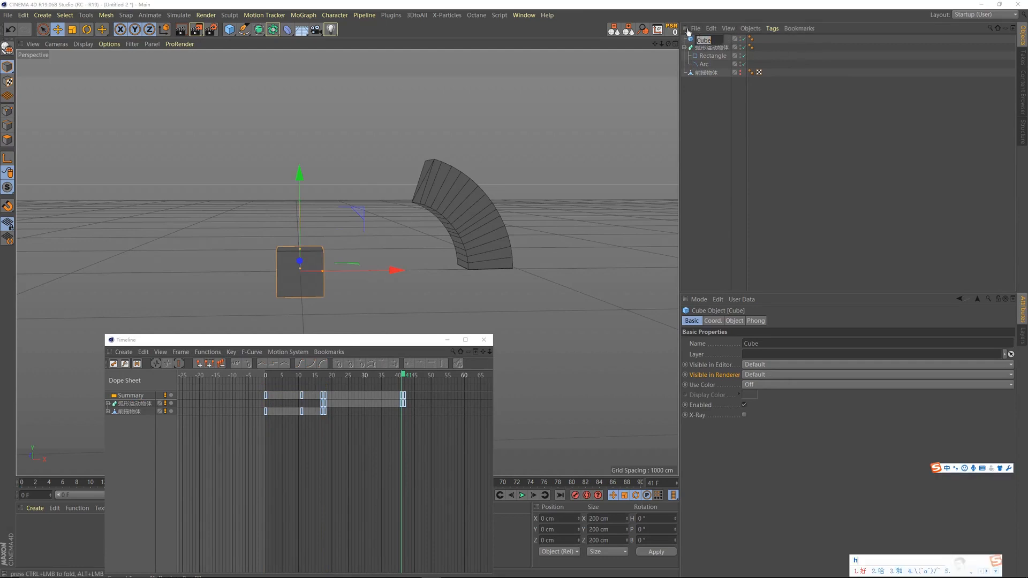
key(space)
key(Return)
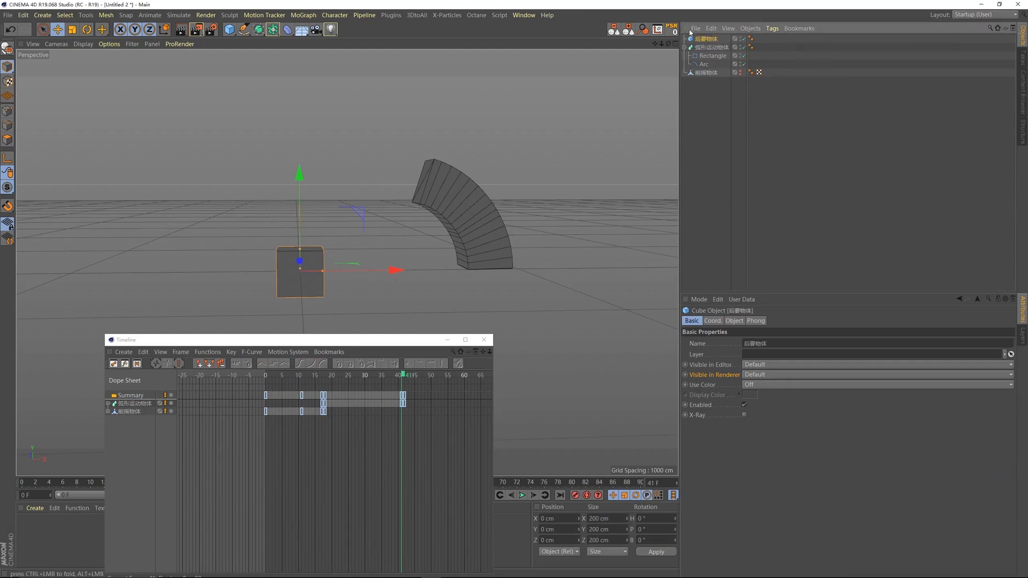
drag(373, 277, 561, 272)
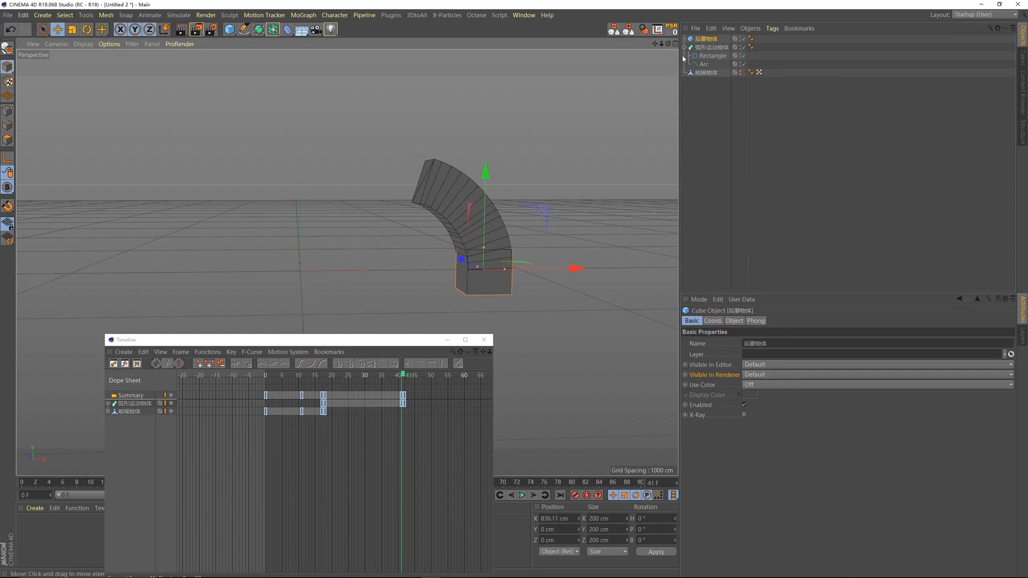
Set the new cube's editor and renderer visibility to Off and keyframe both at frame 41.
click(757, 367)
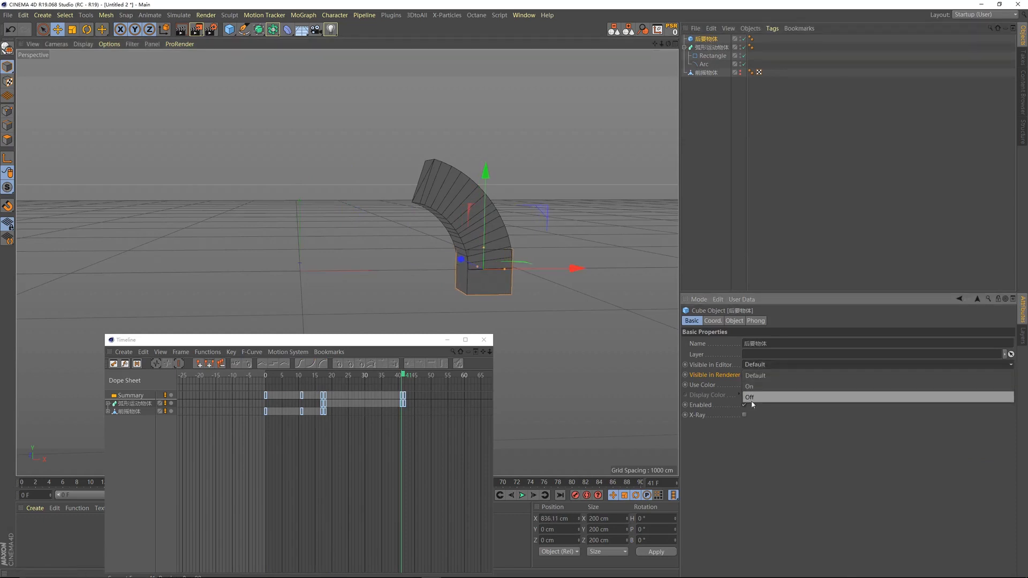
click(755, 397)
click(755, 375)
click(755, 408)
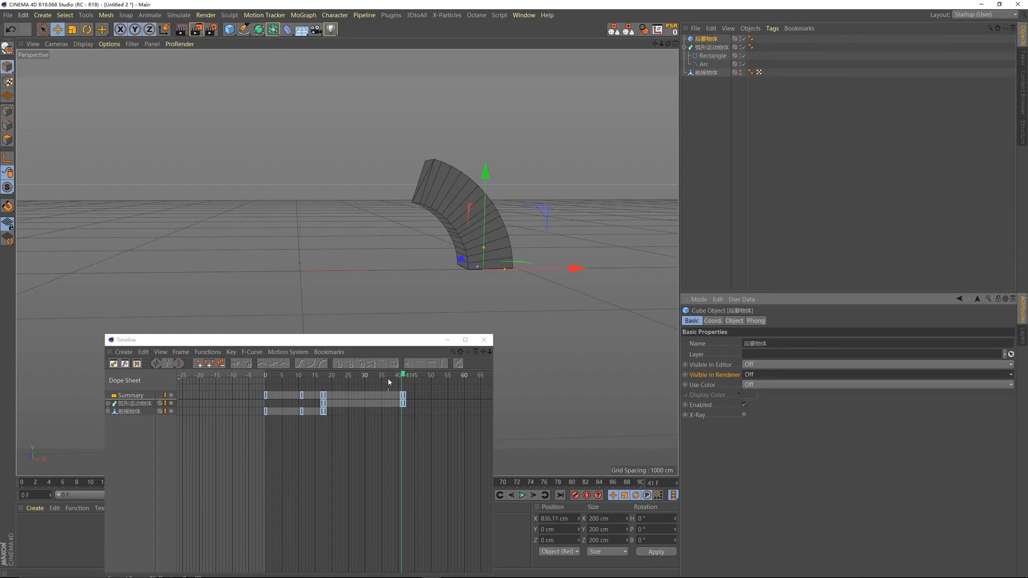
drag(405, 375, 403, 381)
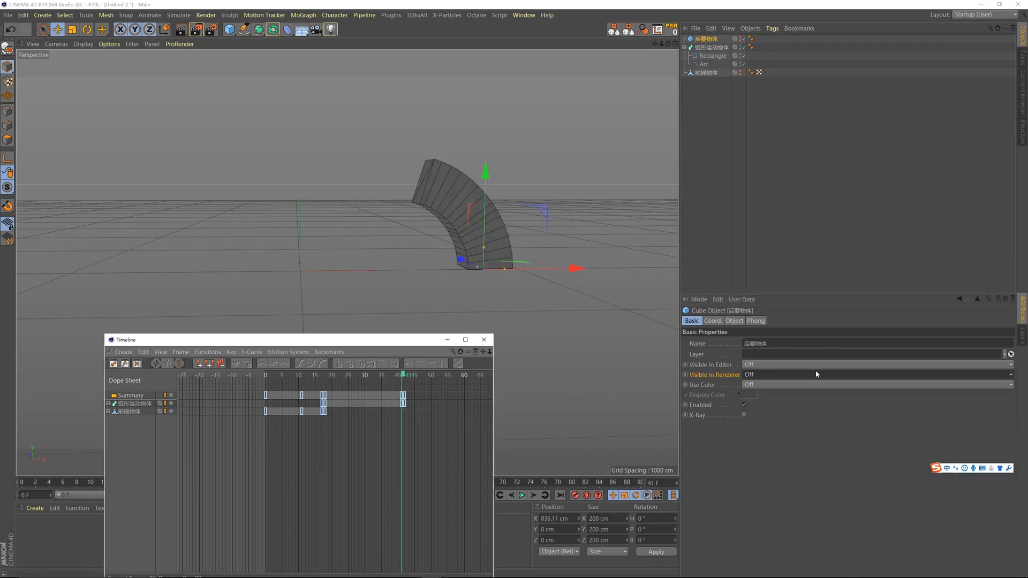
click(685, 364)
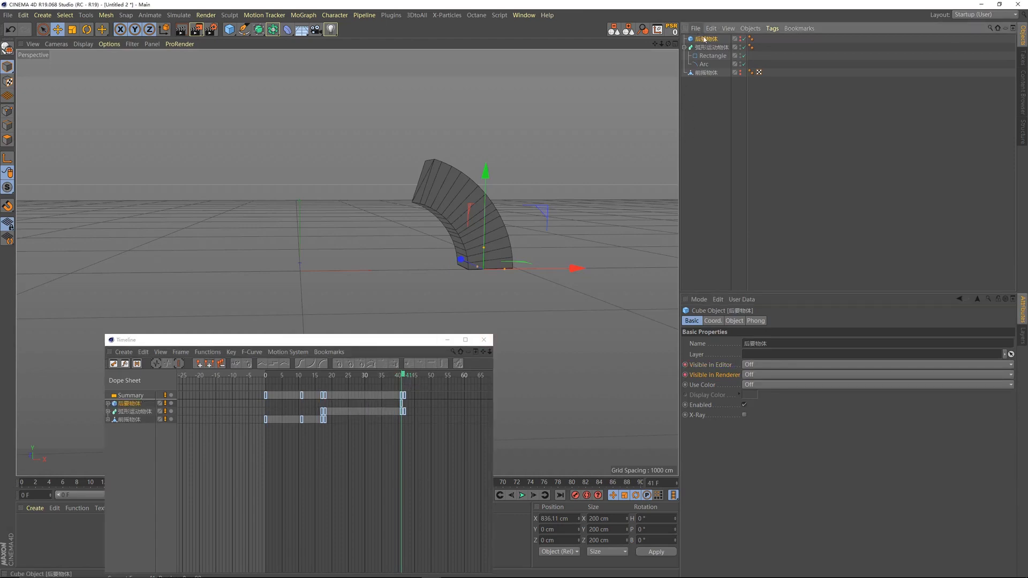
At frame 42, set the cube's editor and renderer visibility to Default and keyframe both.
click(407, 378)
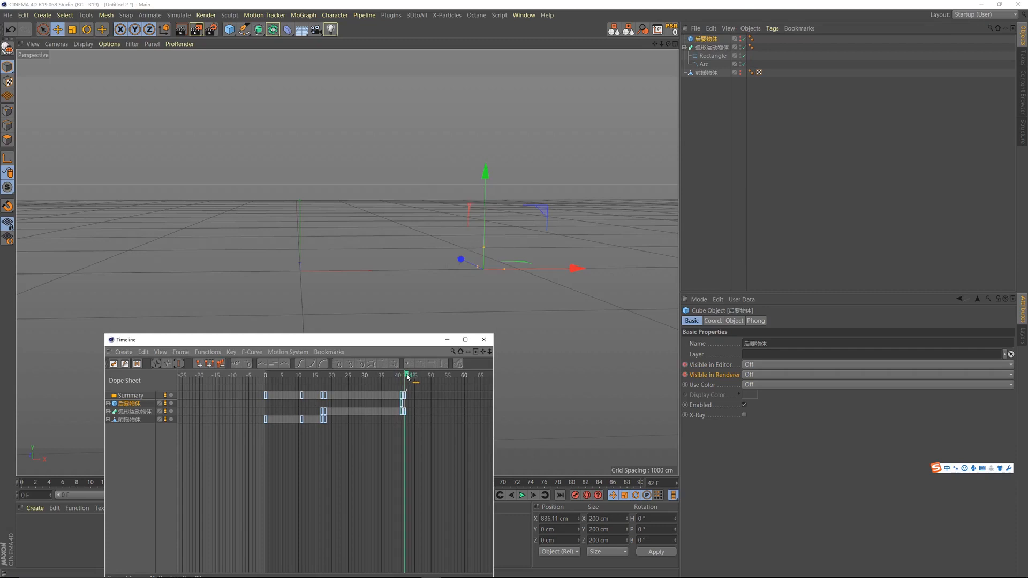
click(756, 364)
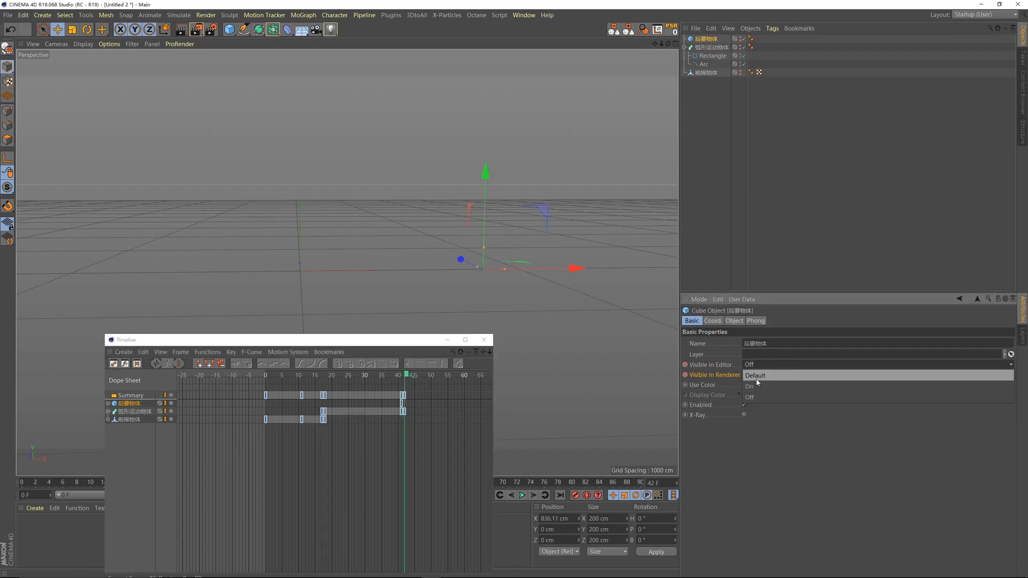
click(757, 375)
ctrl+click(686, 365)
ctrl+click(685, 375)
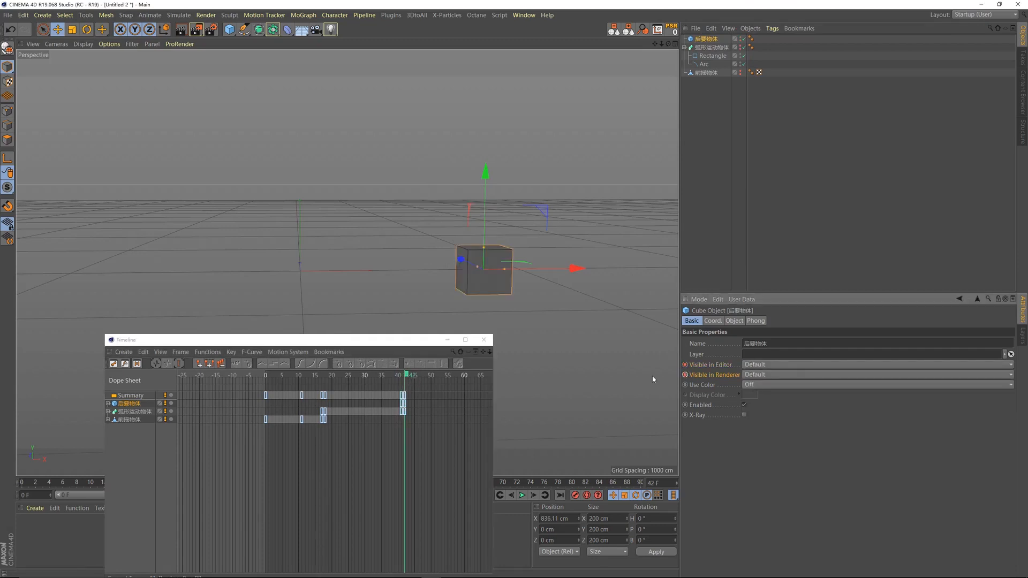
Play back and scrub the animation from the start to check the swaps between block, arch and landing cube.
click(397, 378)
key(shift+f)
key(F8)
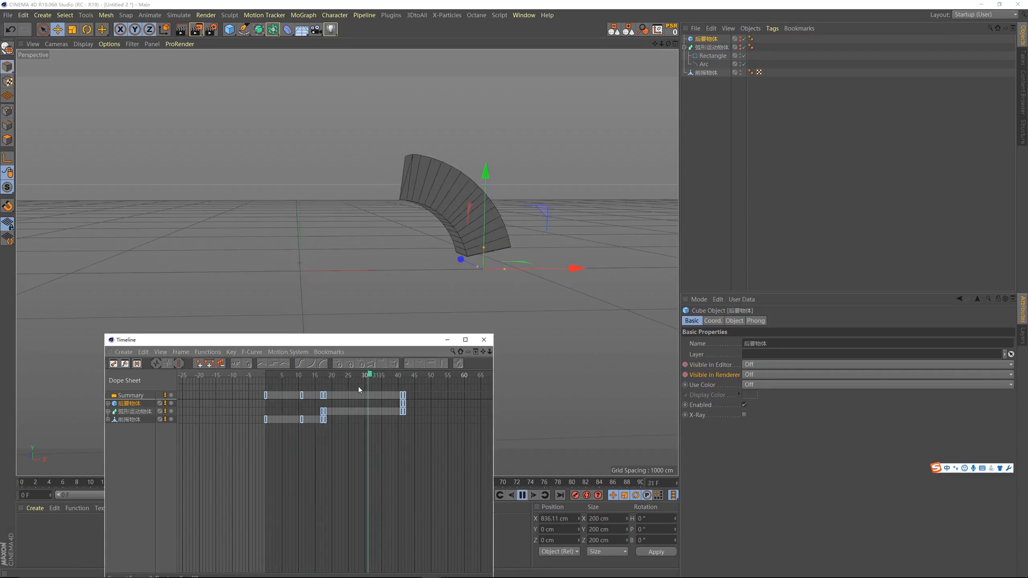
drag(379, 376, 368, 376)
key(shift+f)
key(F8)
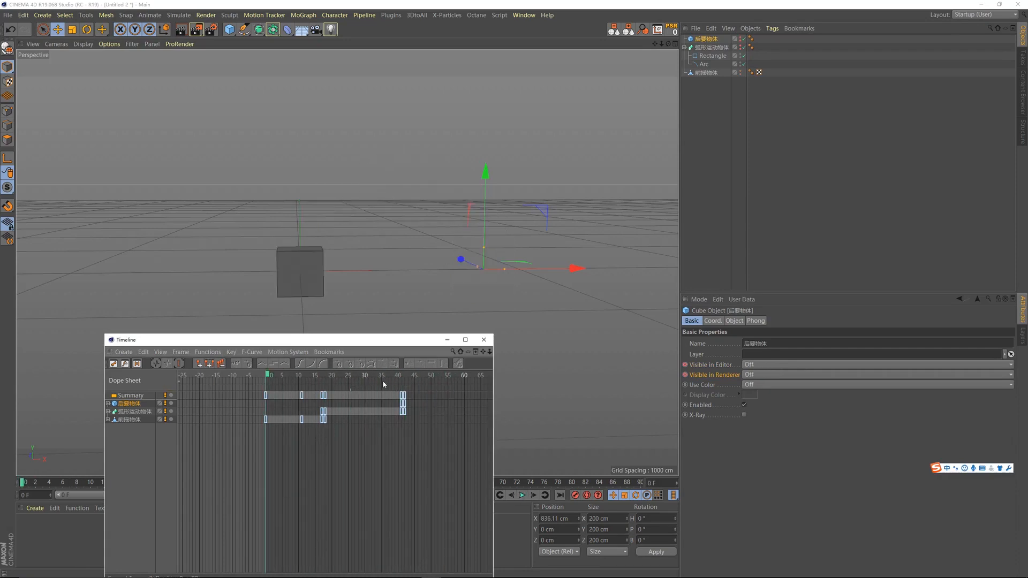
key(F8)
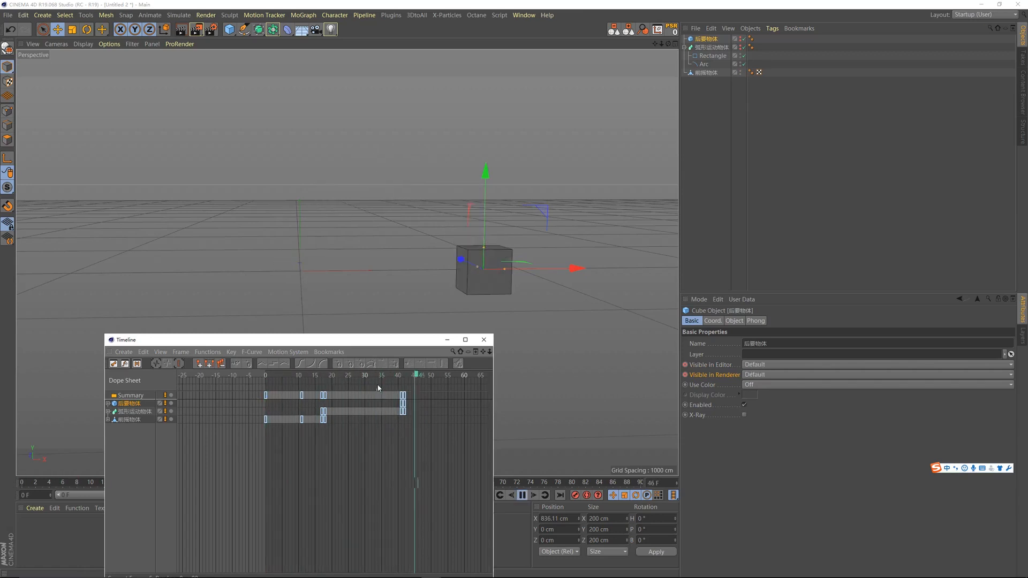
drag(394, 378, 261, 380)
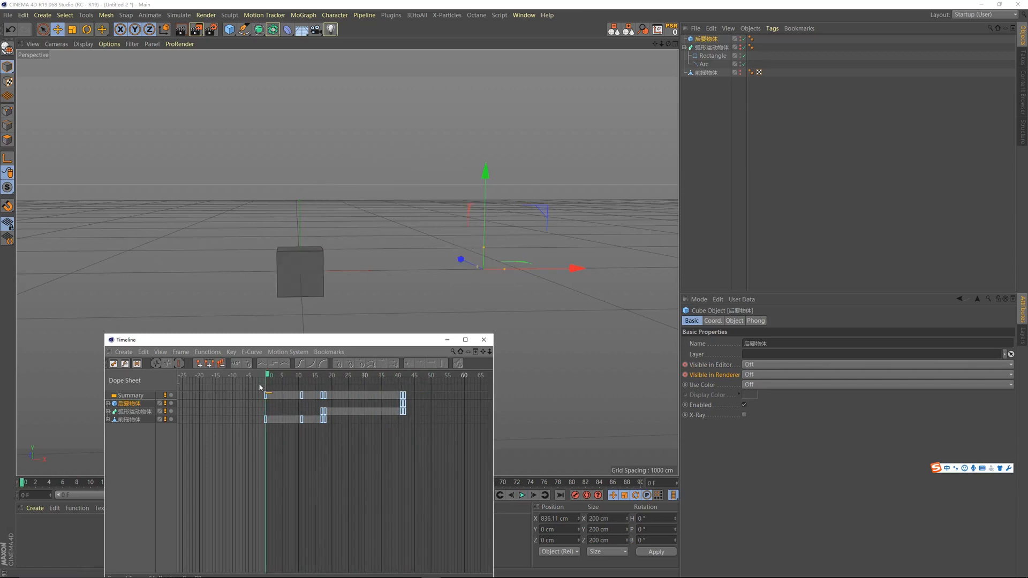
mouse_move(377, 377)
mouse_down()
mouse_move(404, 377)
mouse_move(358, 379)
mouse_up()
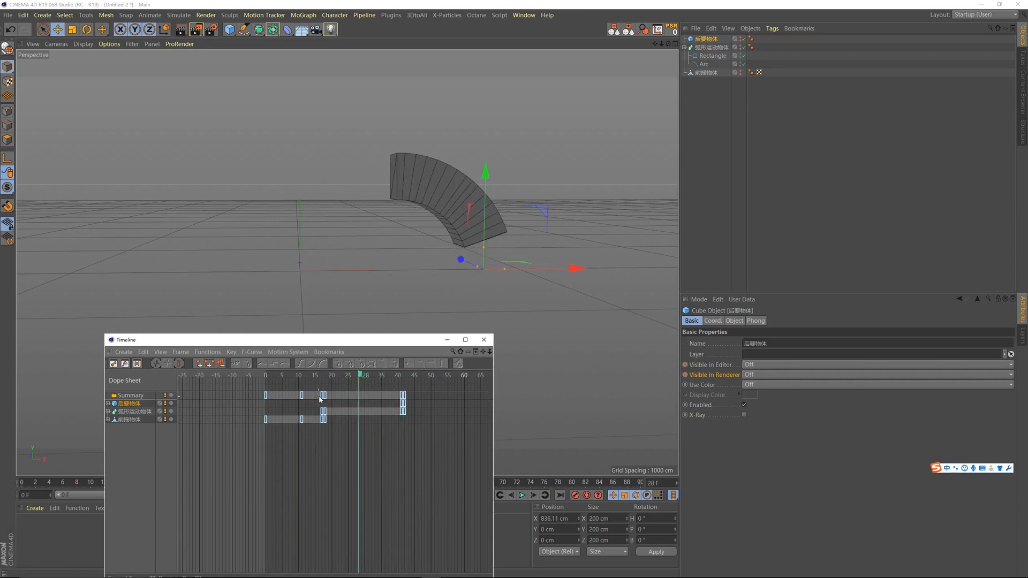
drag(273, 381, 227, 379)
key(F8)
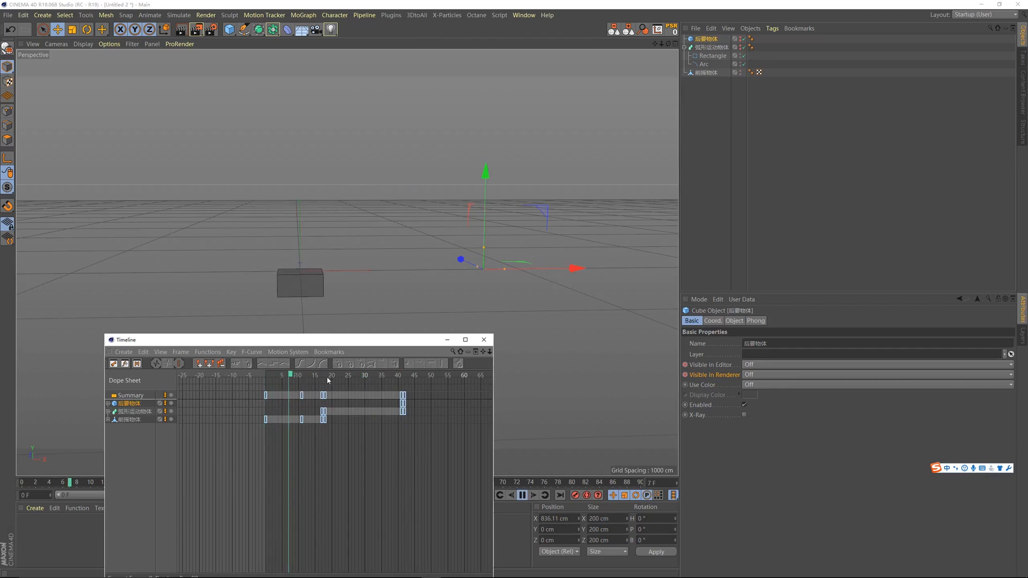
click(319, 266)
key(space)
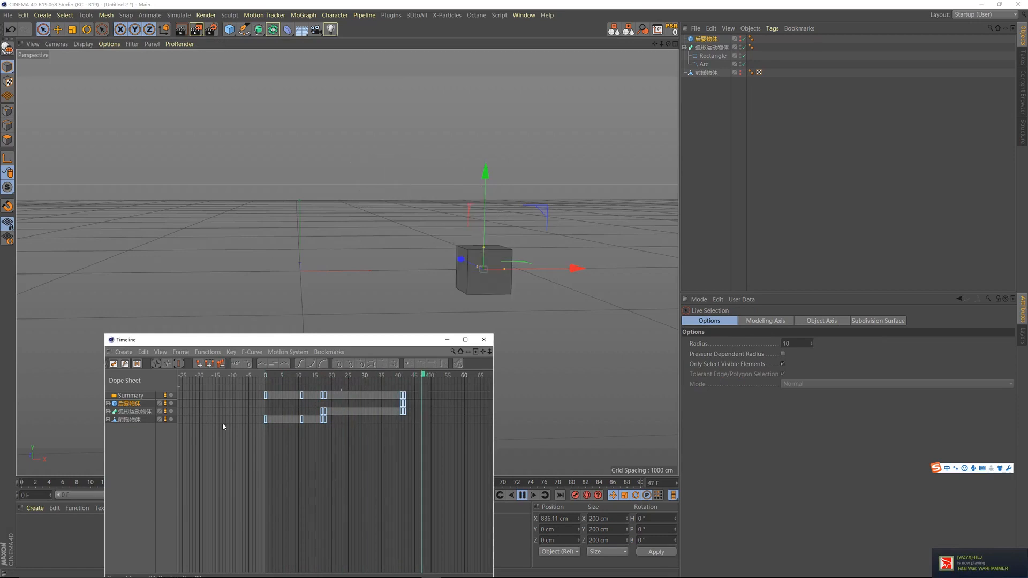
key(space)
Show the Arc's Rotation . B track in F-Curve mode and insert a key on the curve at frame 23.
click(109, 412)
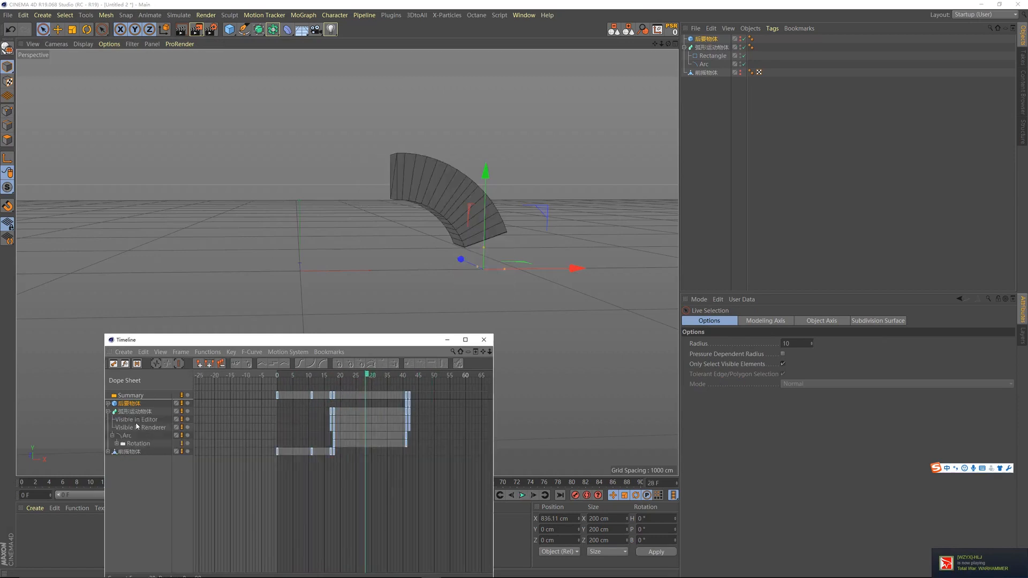
click(126, 441)
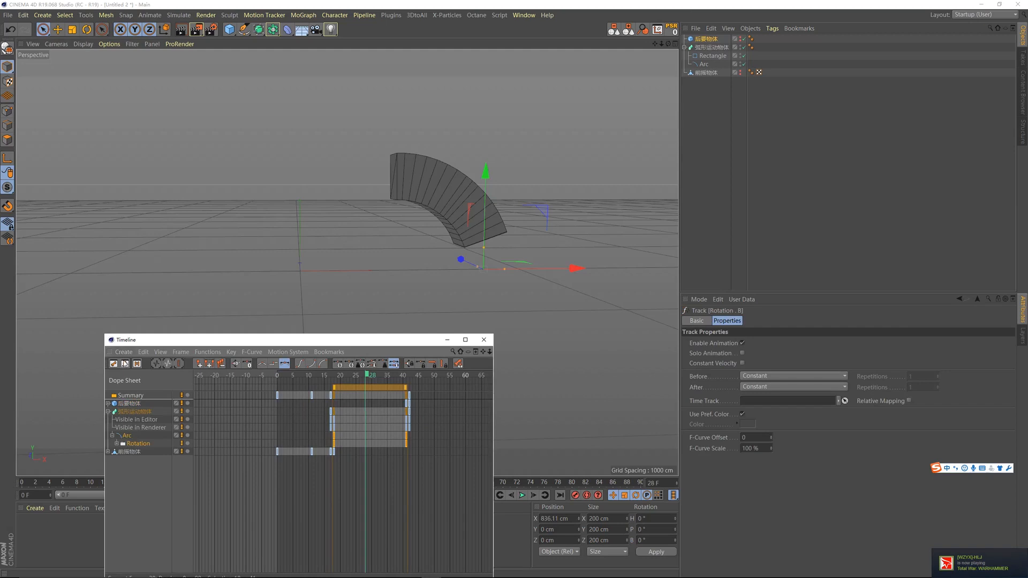
key(Tab)
drag(361, 377, 353, 396)
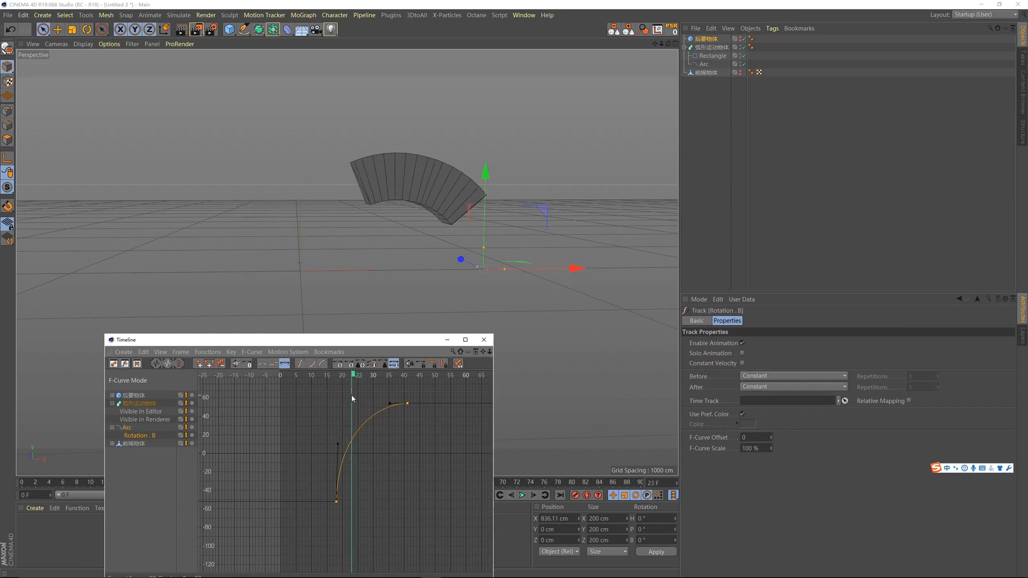
click(359, 376)
mouse_move(356, 376)
mouse_down()
mouse_move(383, 377)
mouse_move(350, 374)
mouse_up()
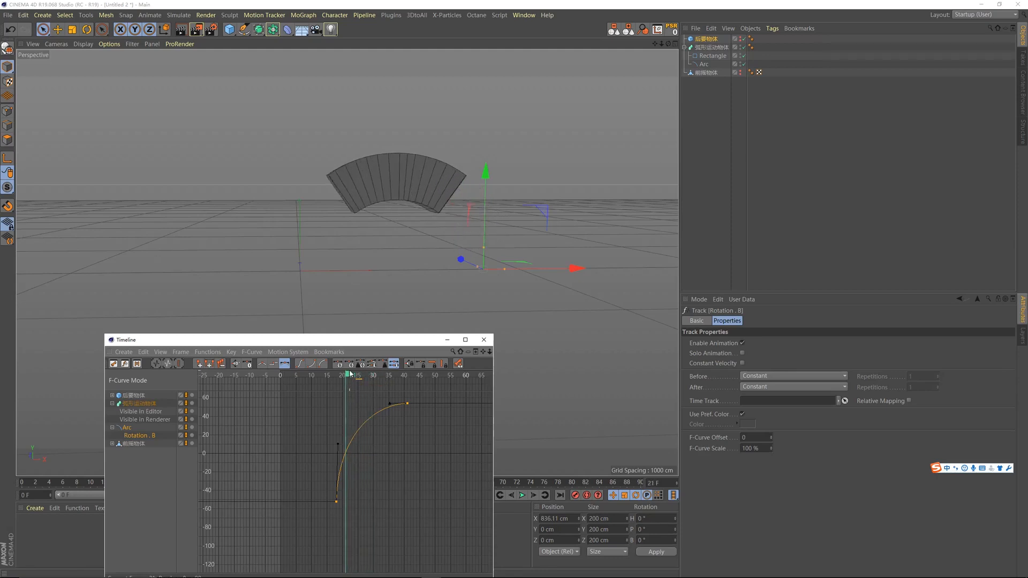
drag(338, 376, 352, 378)
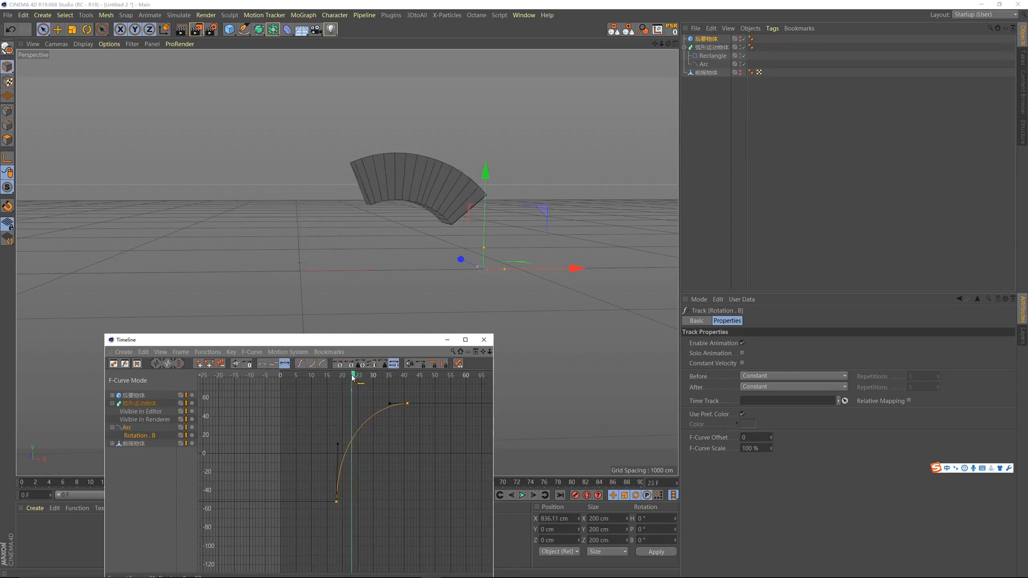
ctrl+click(351, 440)
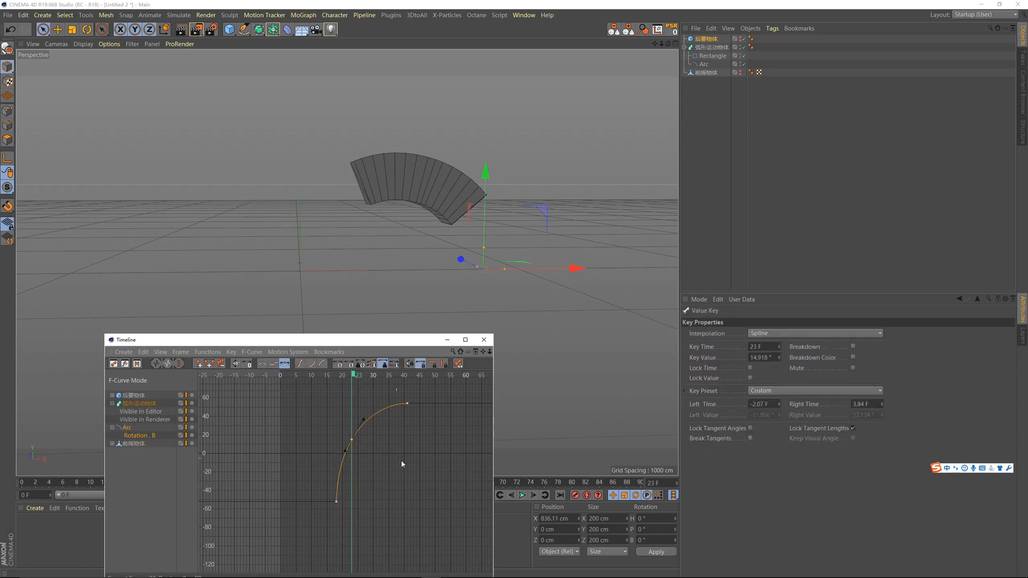
Steepen the rotation curve into its end key, move the middle key to frame 27 and shorten that key's tangents.
drag(364, 420, 411, 429)
key(ctrl+z)
click(420, 365)
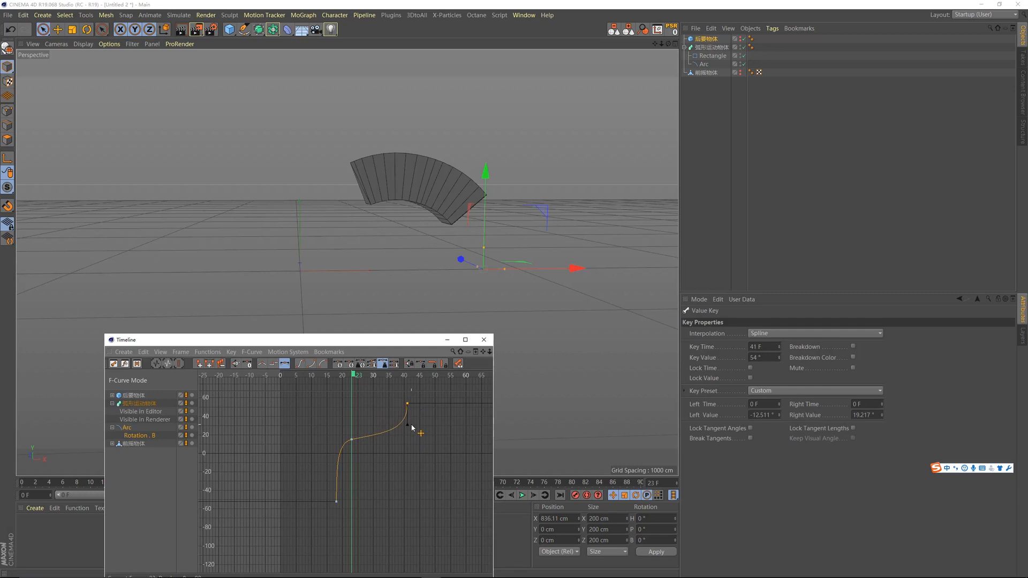
click(351, 440)
drag(335, 447, 363, 443)
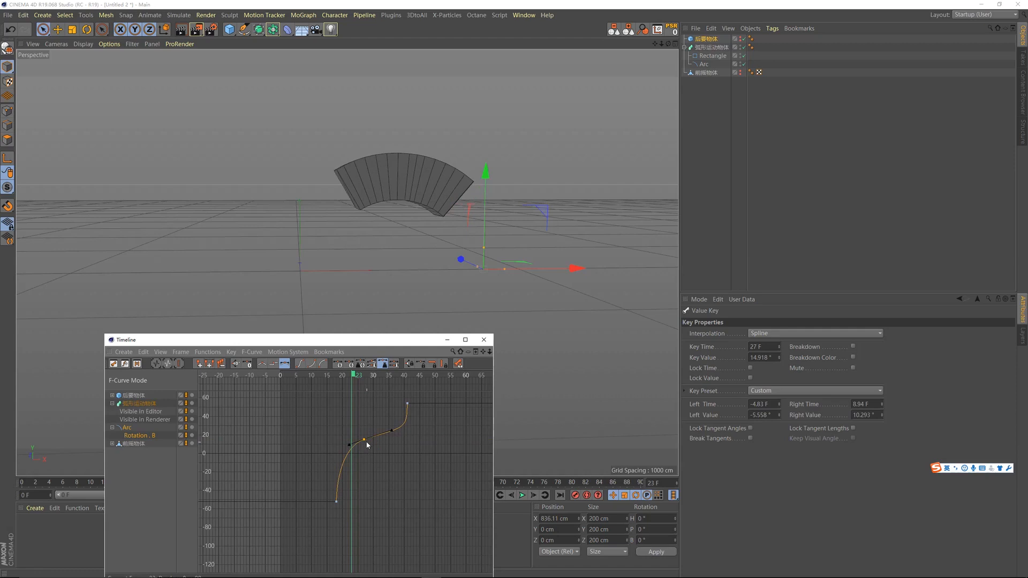
drag(350, 444, 353, 446)
Play back the animation from the start to check the arch's reshaped swing timing.
click(319, 376)
key(F8)
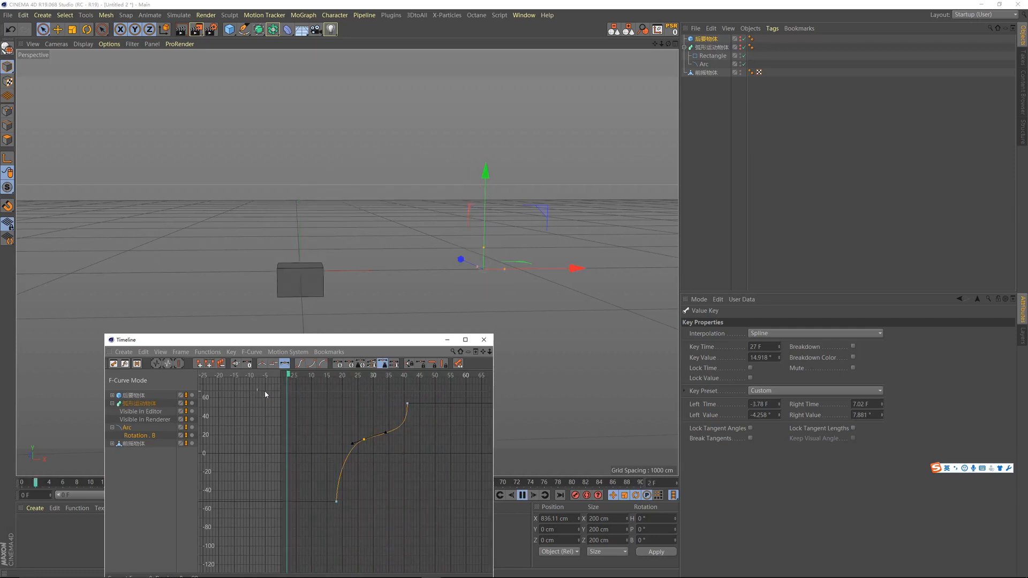
key(F8)
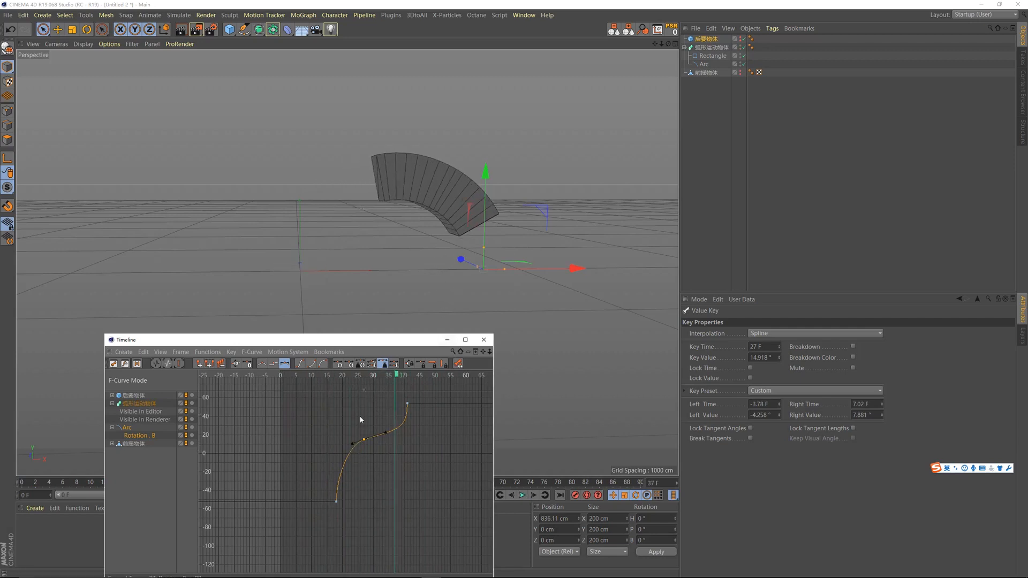
key(shift+f)
key(F8)
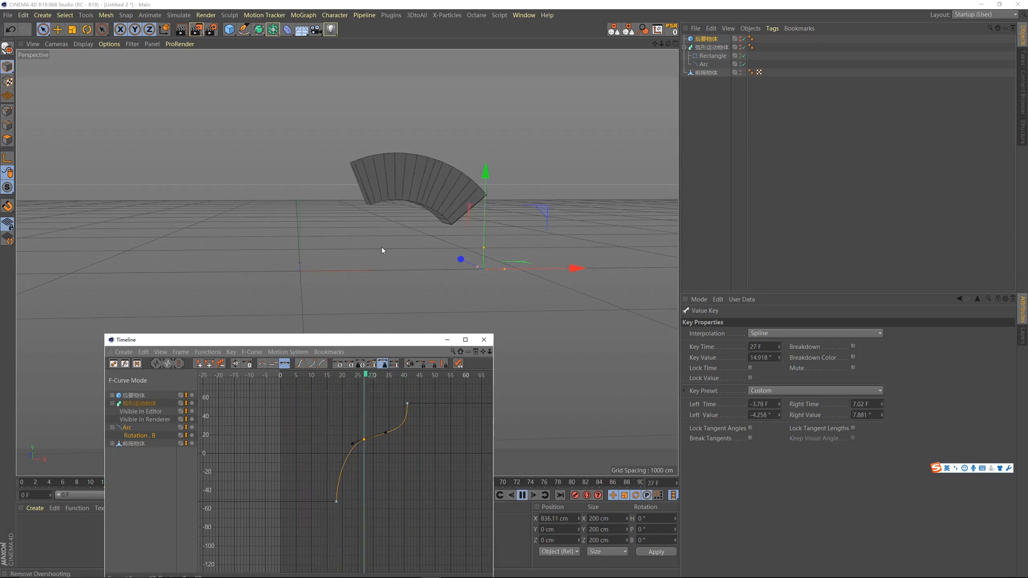
key(e)
key(F8)
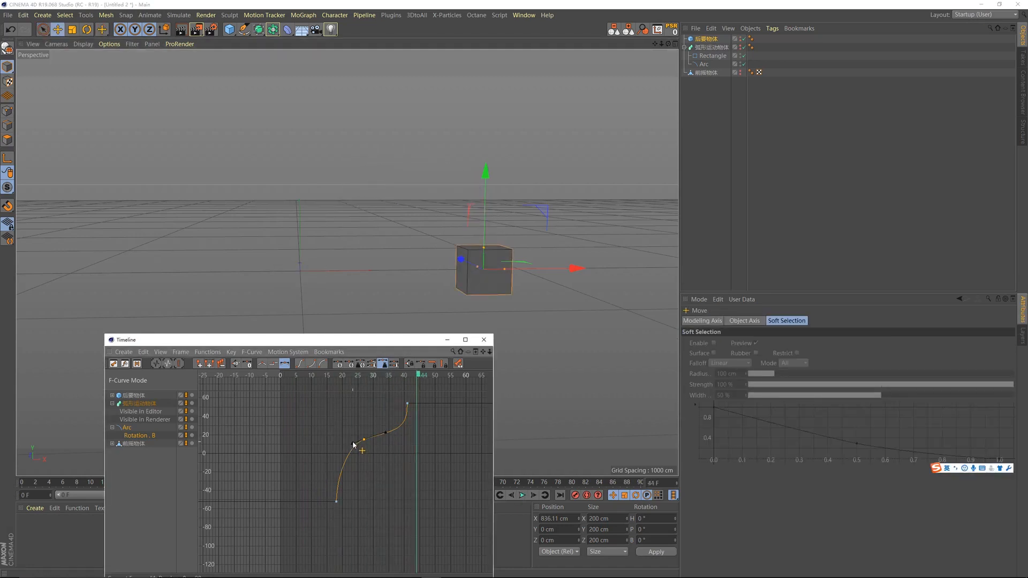
Adjust the frame 41 key's left tangent to about -0.27 F and -21.6°, and move the middle rotation key to frame 26 at about 13.2°.
click(407, 403)
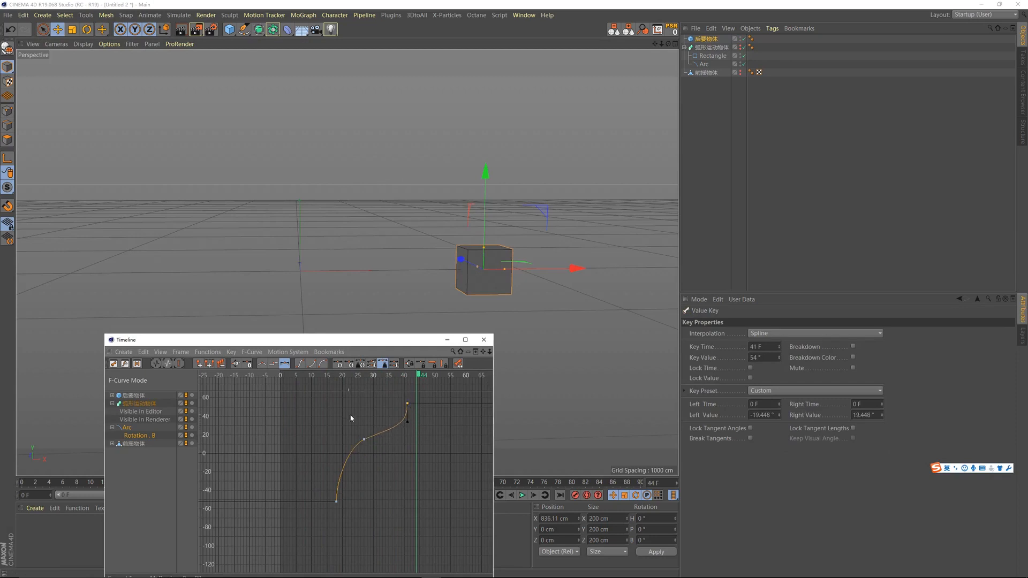
drag(410, 432, 411, 444)
drag(410, 444, 411, 414)
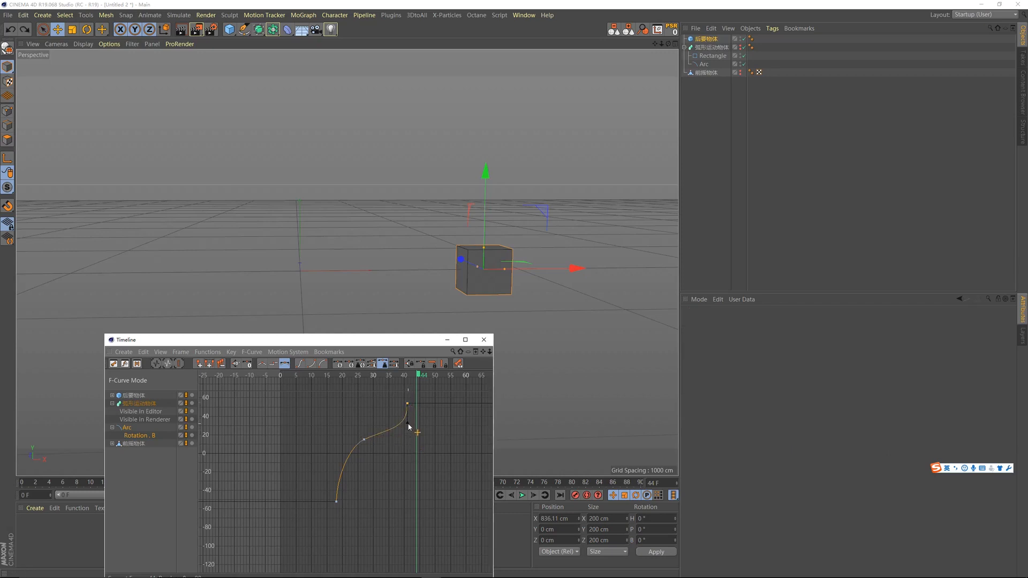
click(363, 440)
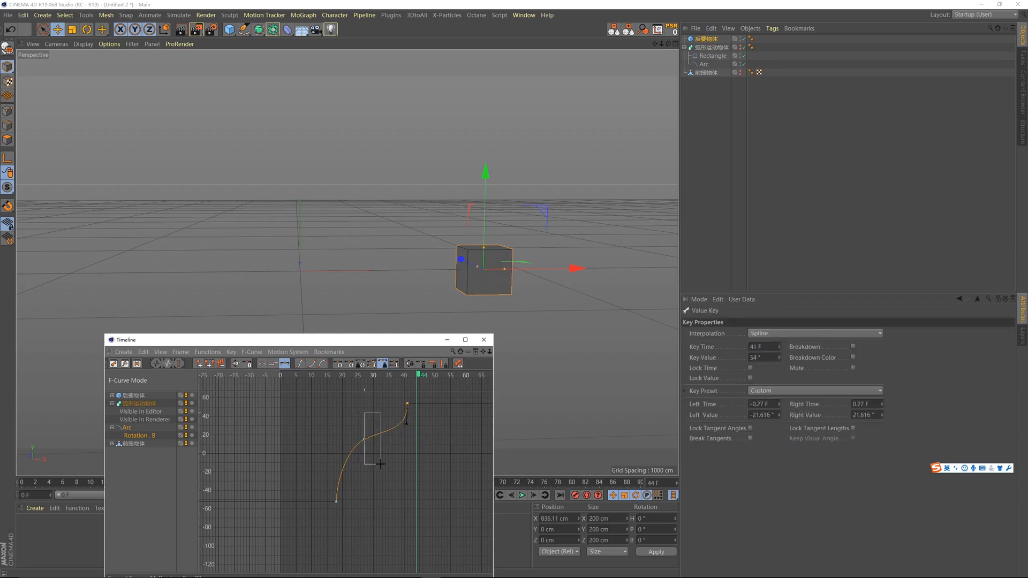
drag(362, 440, 363, 442)
key(F8)
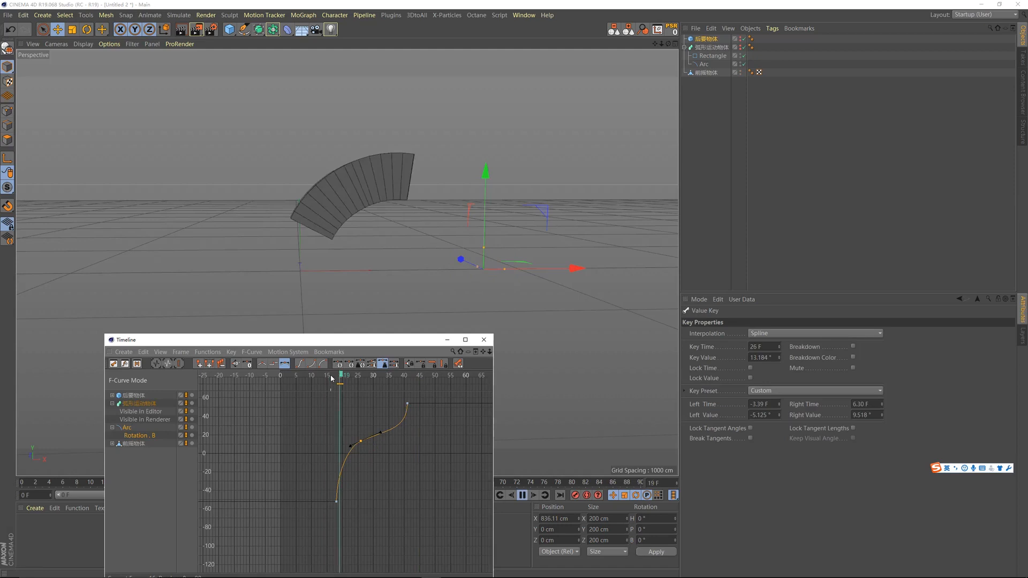
Lower the middle rotation key at frame 26 to about 1.9° in two passes, playing back the arch's swing after each change.
key(F8)
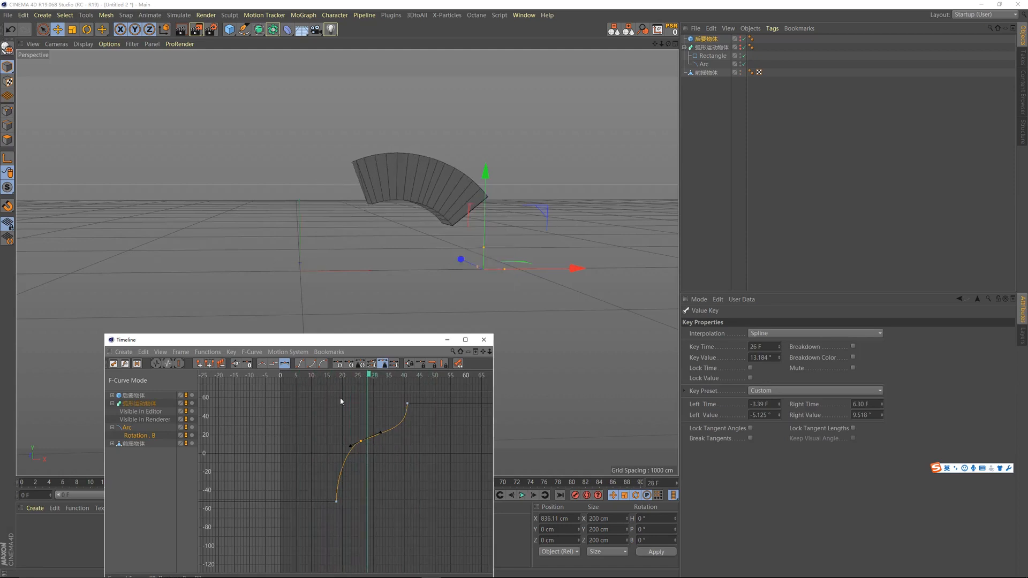
drag(350, 447, 361, 447)
key(F8)
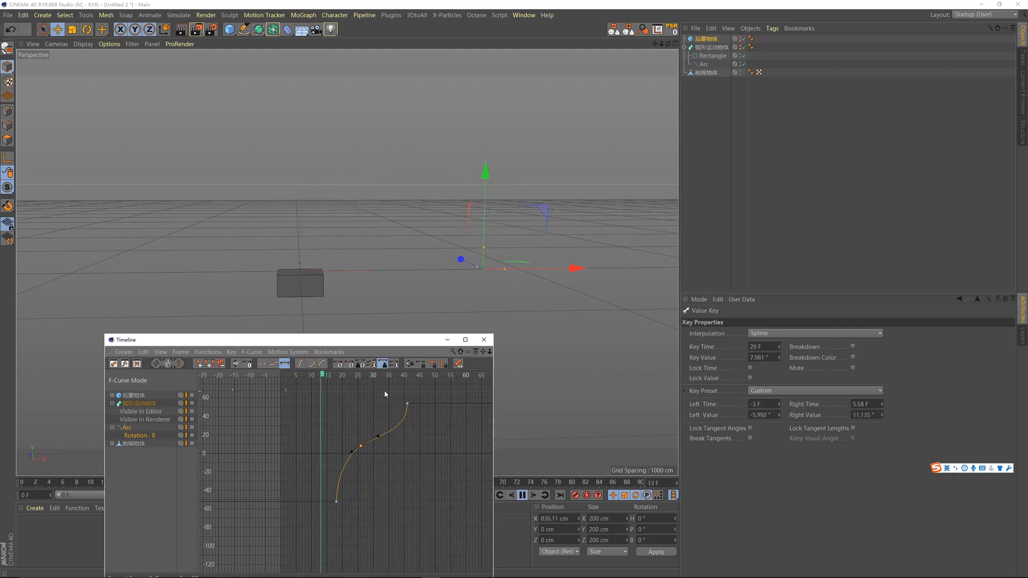
drag(382, 376, 355, 377)
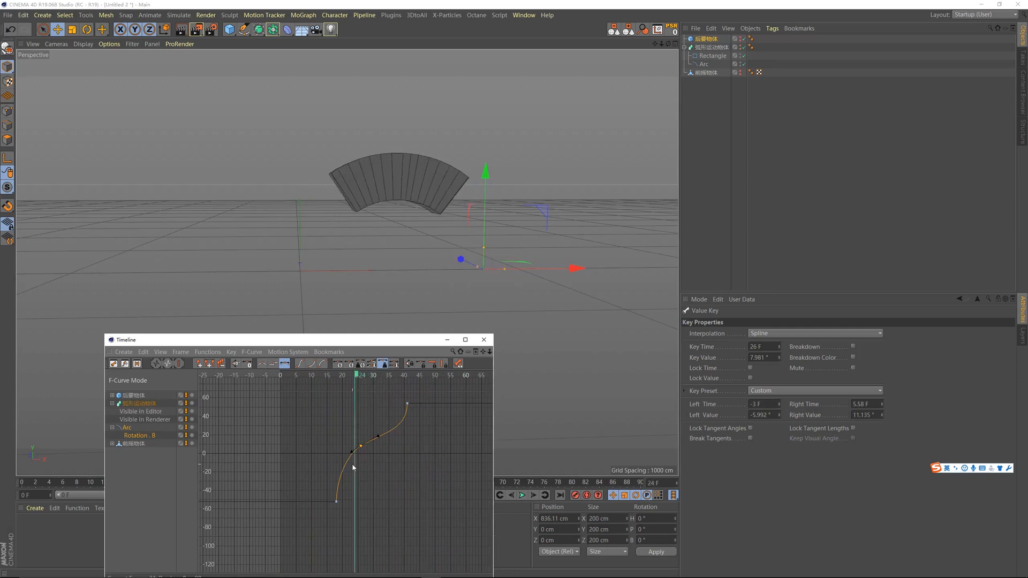
drag(352, 454, 377, 442)
key(F8)
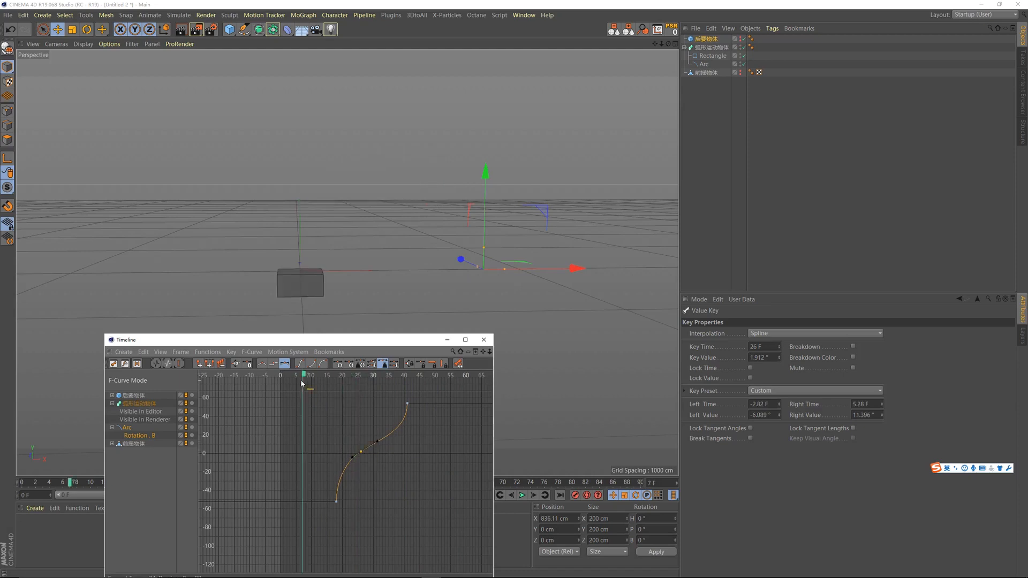
drag(348, 376, 318, 389)
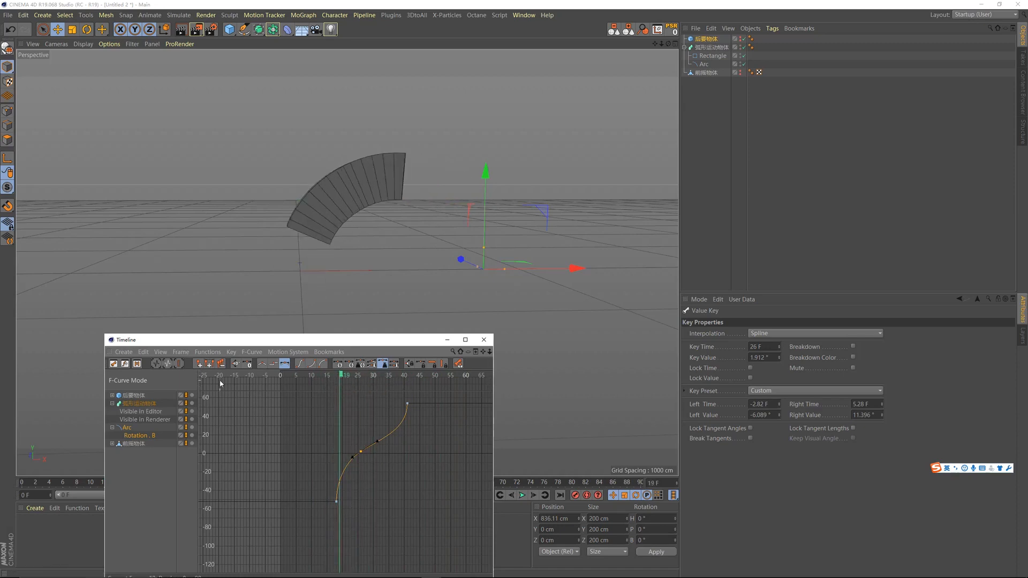
Switch the timeline to the Dope Sheet and select the Arc's Rotation track.
key(Tab)
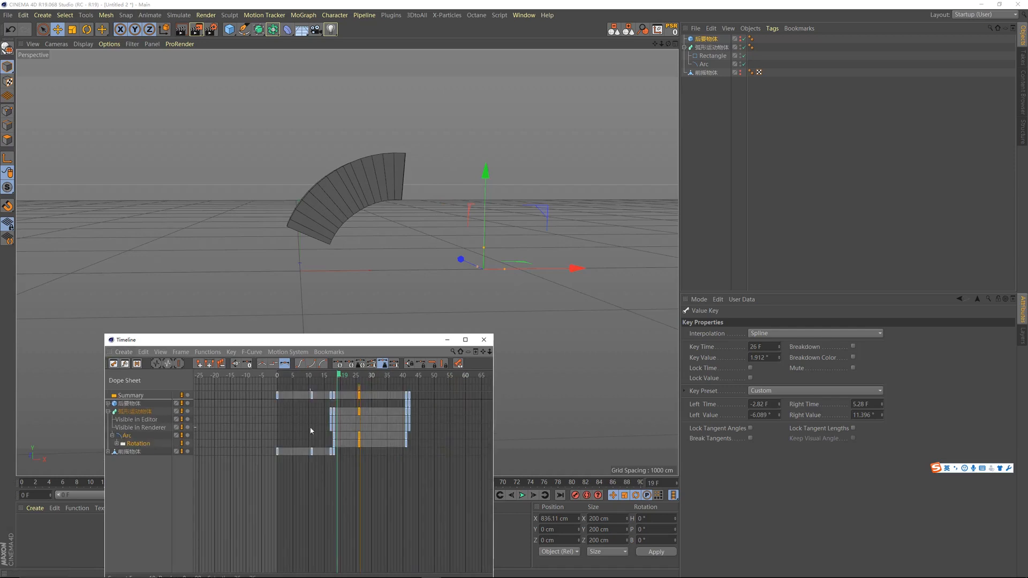
click(123, 440)
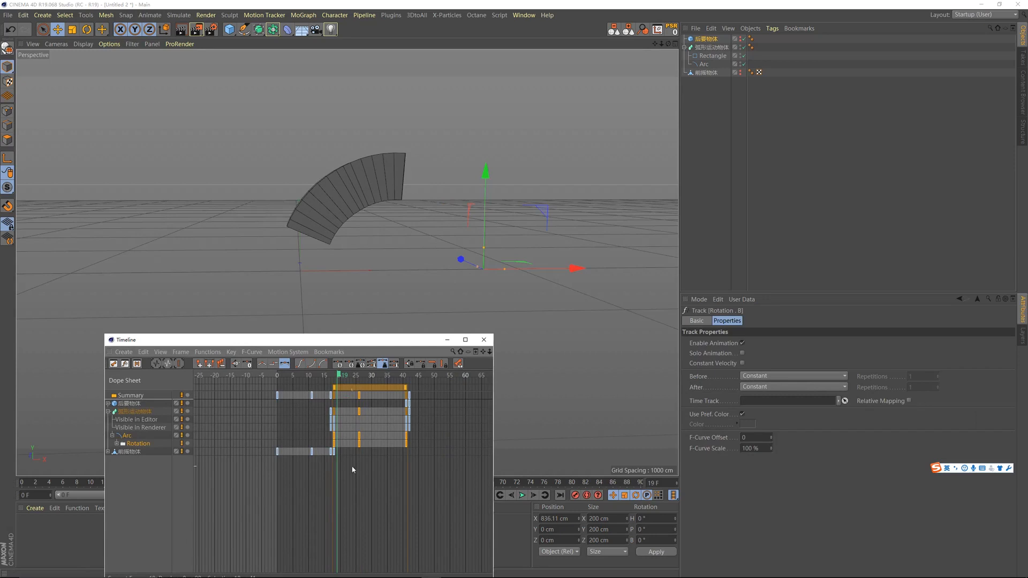
shift+click(129, 417)
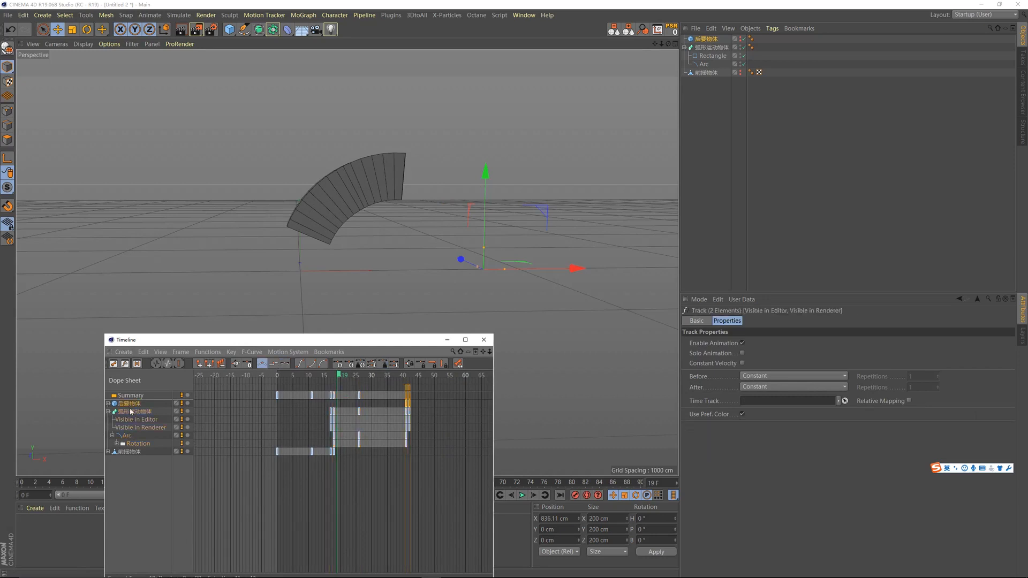
click(131, 443)
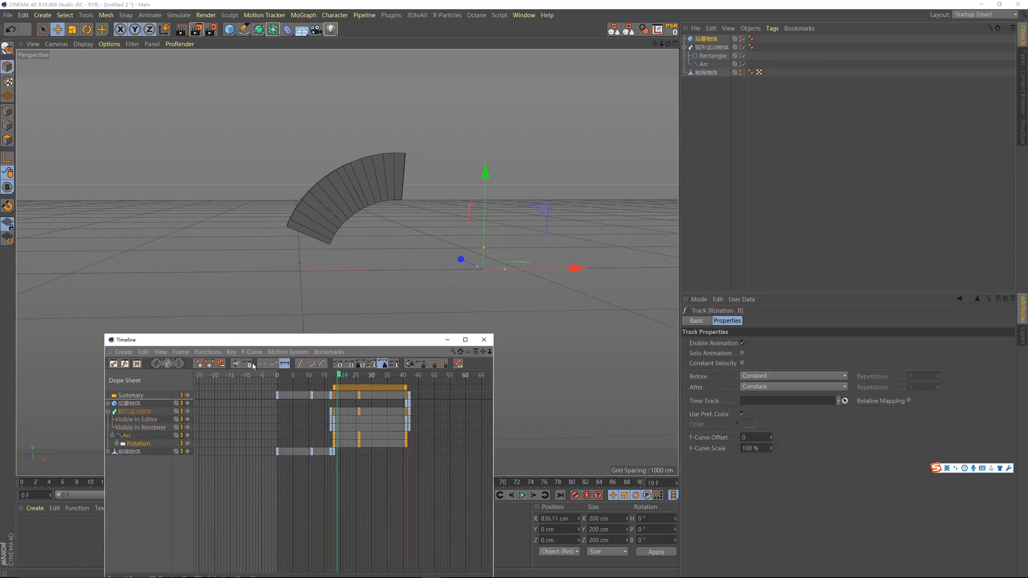
click(704, 64)
click(301, 438)
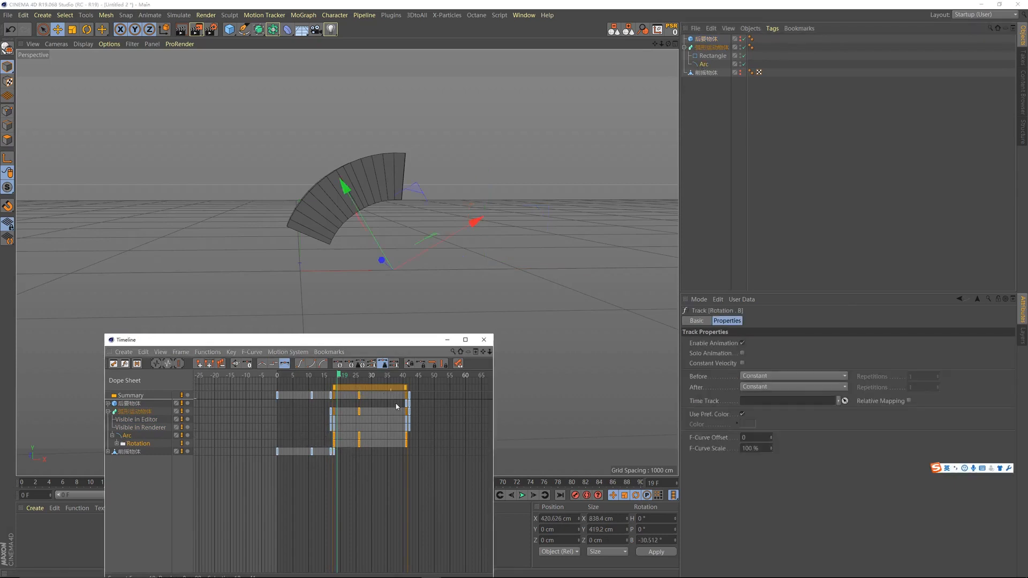
click(407, 443)
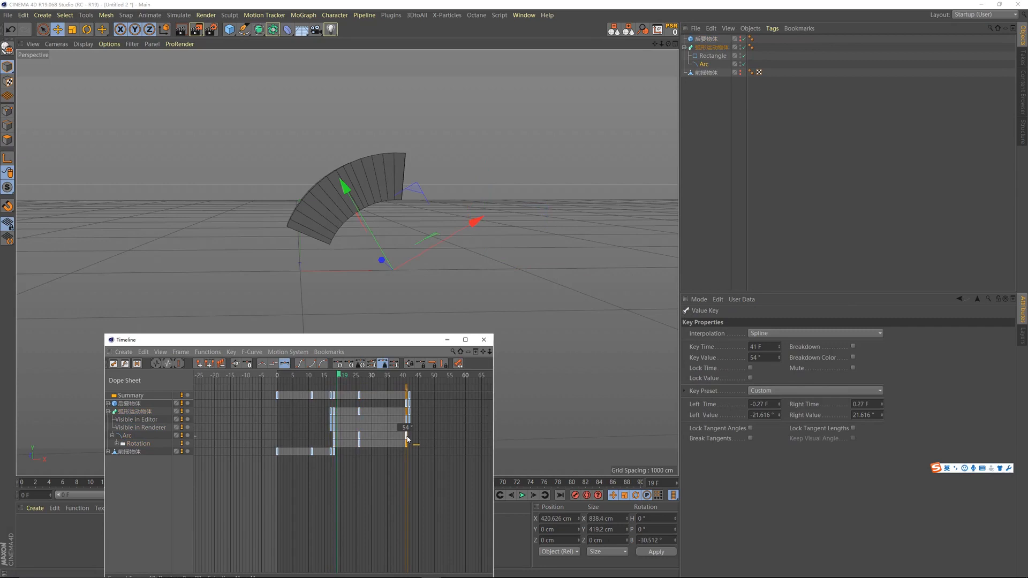
drag(406, 438, 395, 437)
key(ctrl+z)
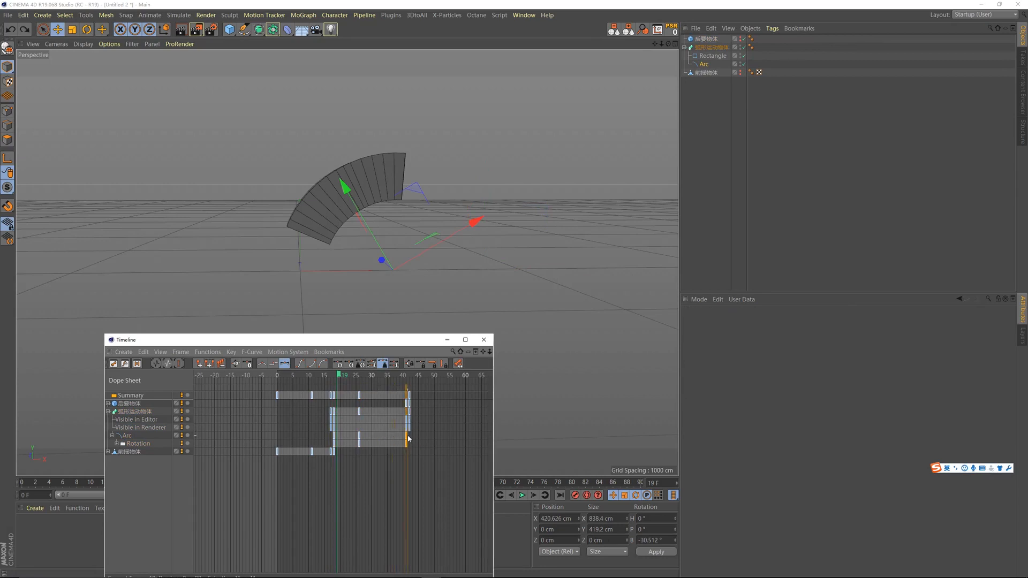
Select the landing block, go to frame 40 and select all end keys around frames 41 and 42 across the objects' tracks.
click(714, 40)
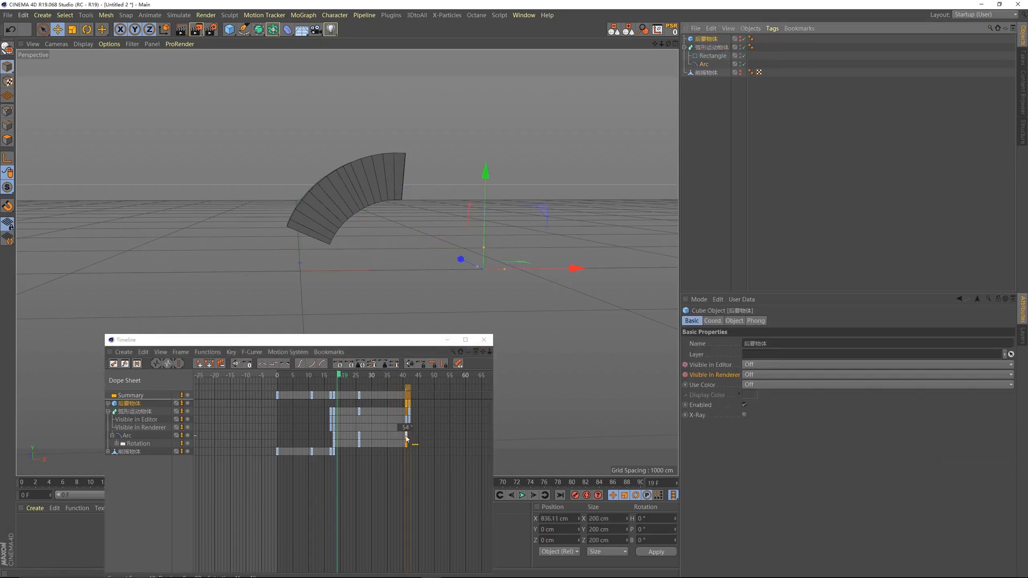
click(401, 376)
drag(402, 376, 404, 380)
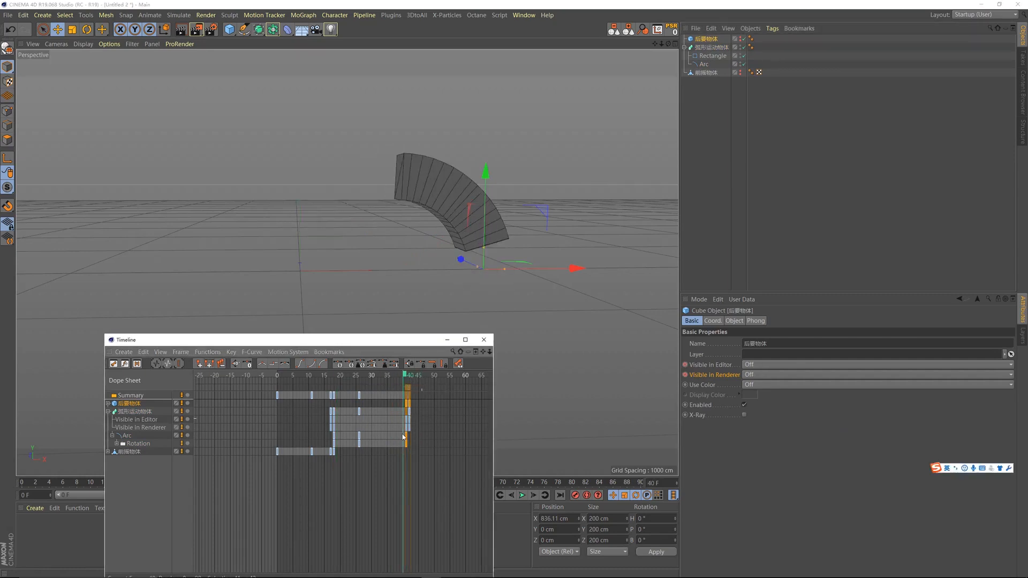
shift+drag(403, 435, 403, 437)
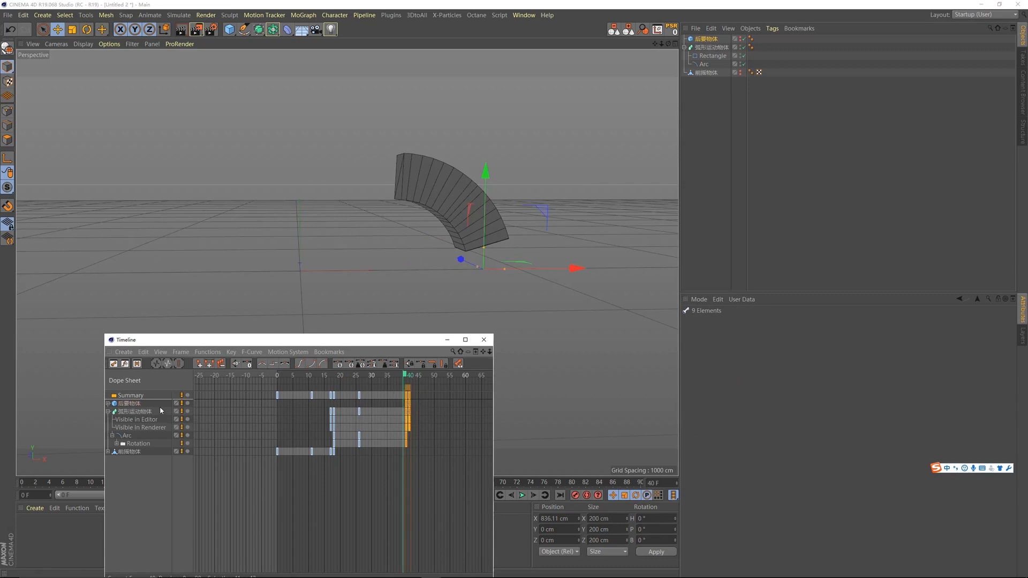
click(364, 413)
Try moving the selected end keys earlier to about frame 34, preview the timing and undo the move.
drag(399, 438, 385, 433)
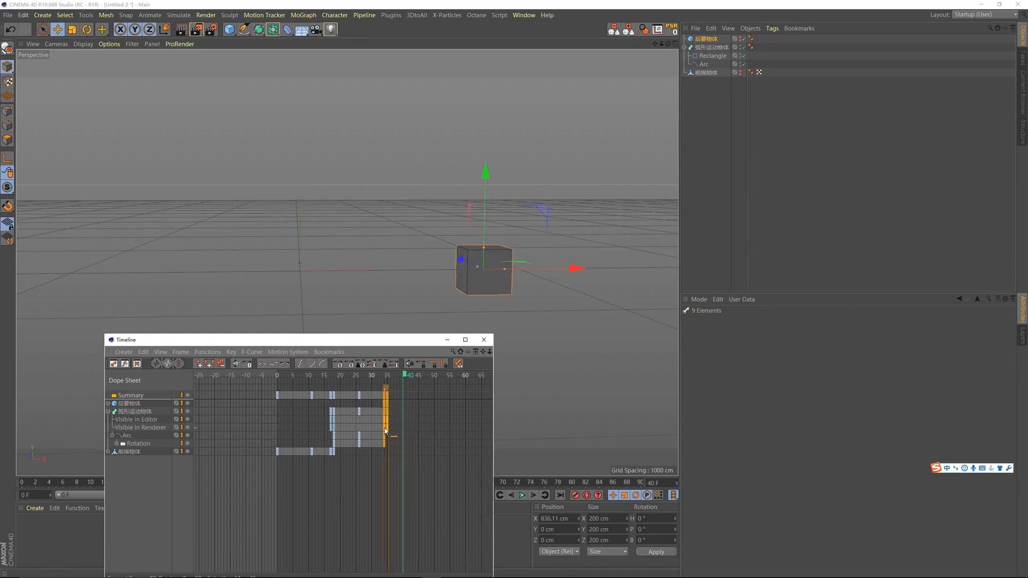
key(F8)
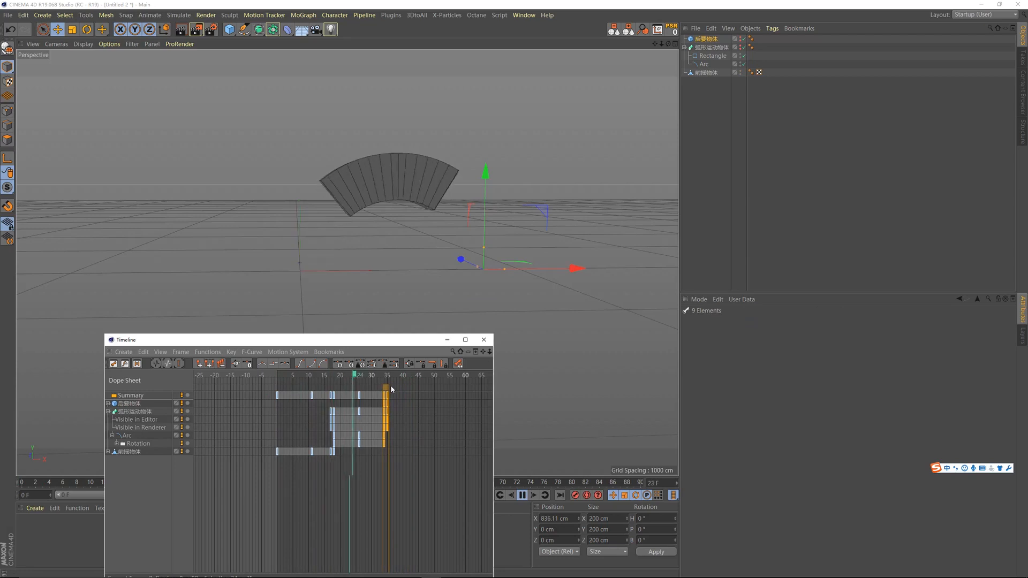
click(310, 388)
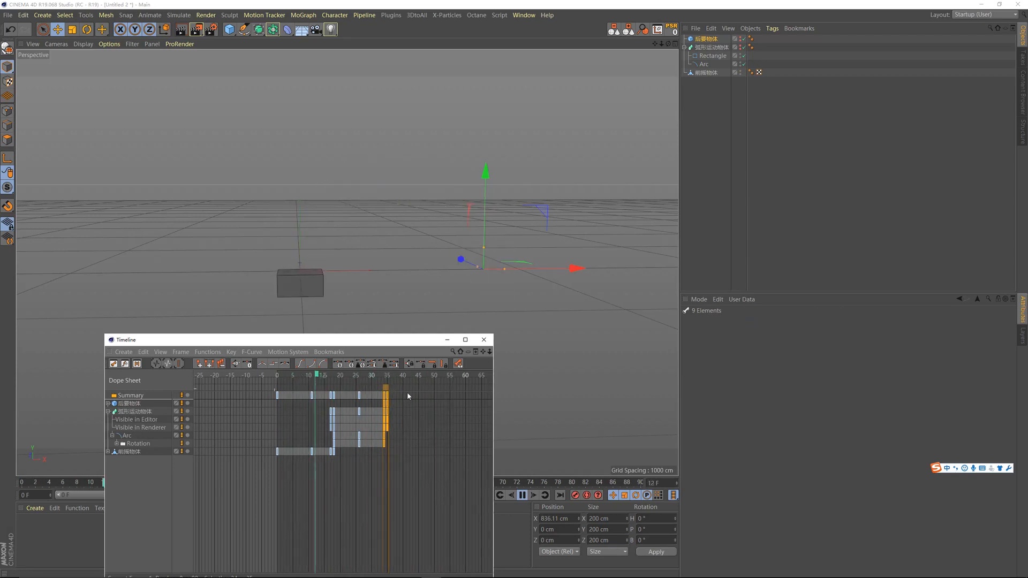
key(F8)
key(shift+f)
key(F8)
key(F8)
key(ctrl+z)
key(F8)
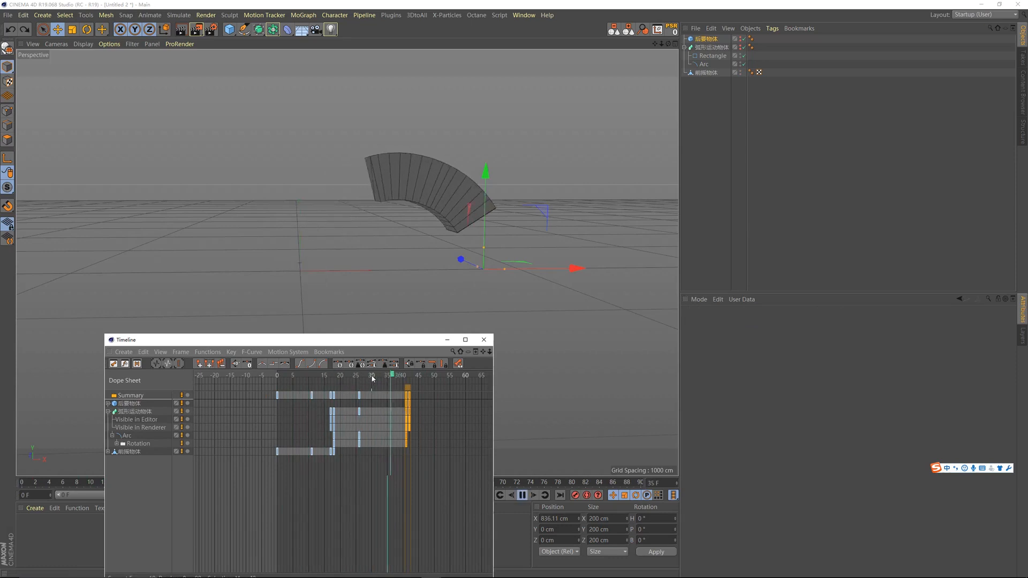
key(F8)
key(shift+f)
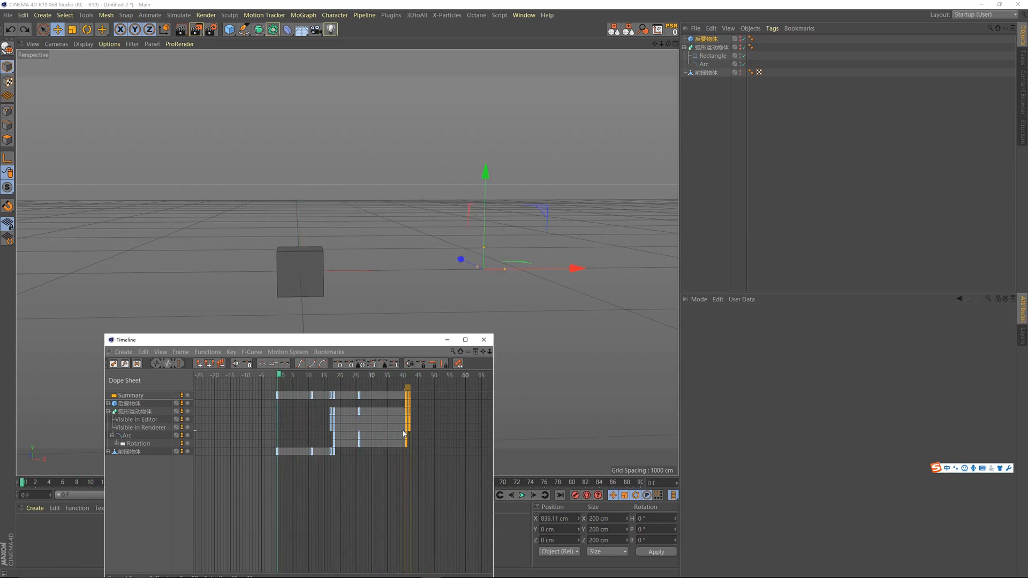
Move the selected end keys earlier so they start at about frame 36, checking the swing with playback.
drag(407, 429, 390, 426)
key(F8)
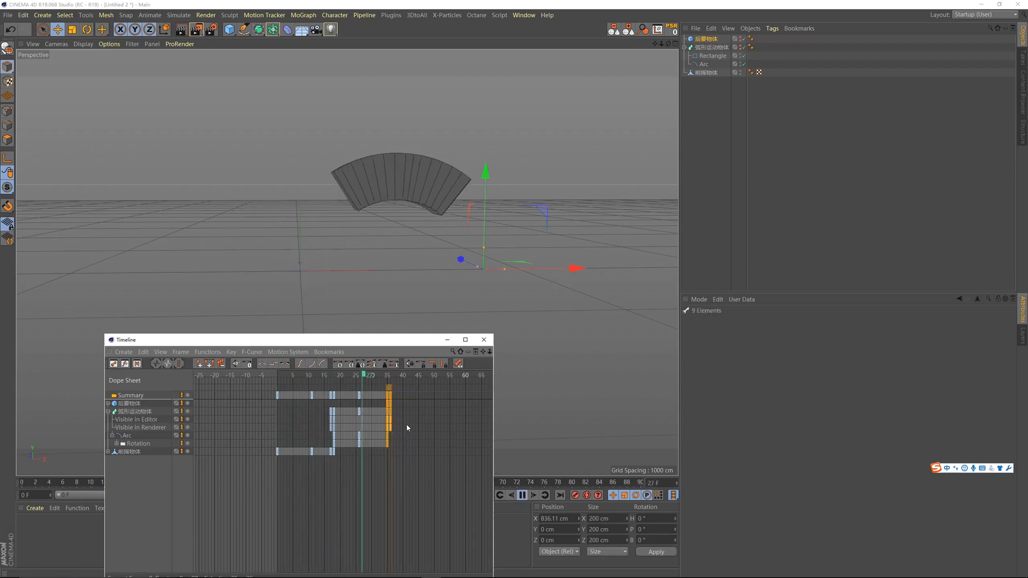
key(F8)
drag(391, 422, 394, 424)
drag(376, 379, 360, 382)
key(F8)
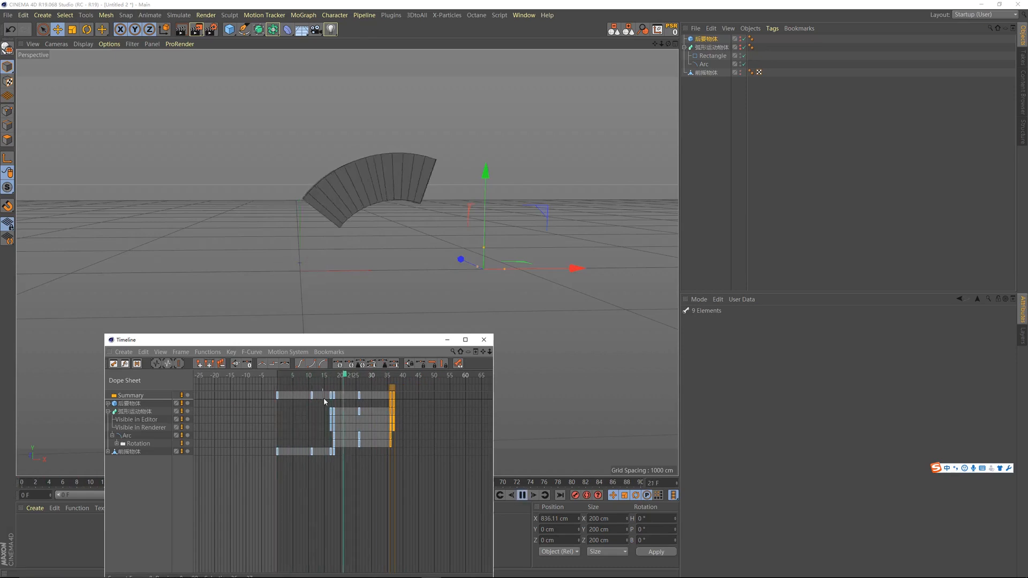
key(F8)
Play back the opening squash from frame 0 to check its timing.
click(317, 284)
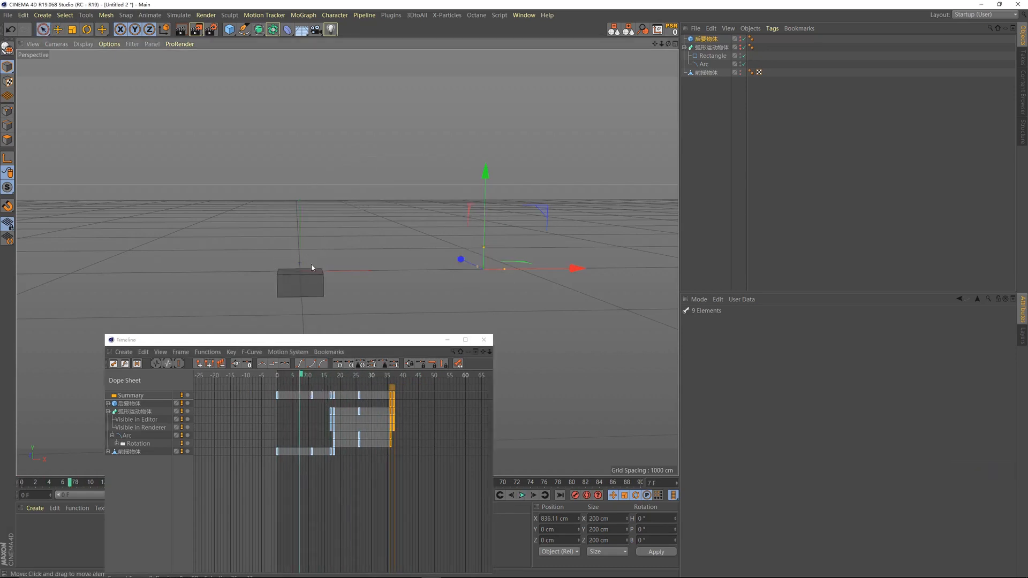
drag(301, 373, 280, 374)
key(F8)
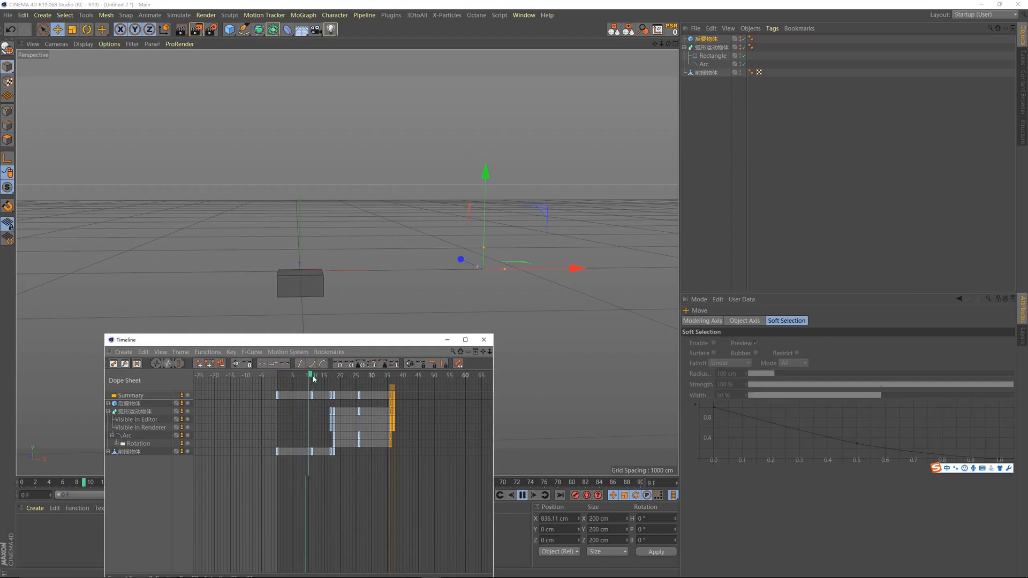
key(F8)
key(shift+f)
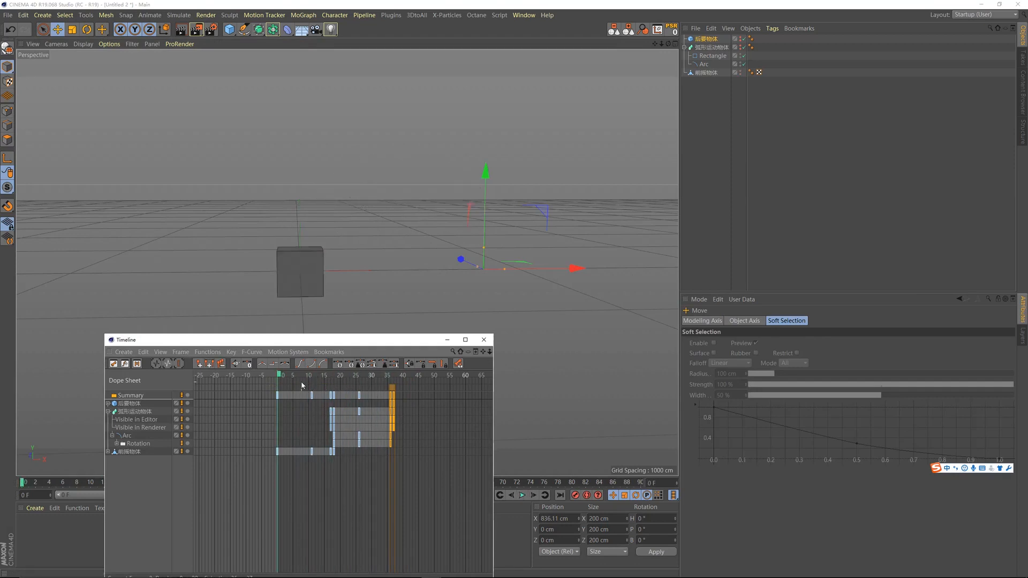
Shift all keys after frame 0 about four frames earlier, starting at about frame 7, and preview the faster squash.
drag(426, 487, 336, 385)
key(F8)
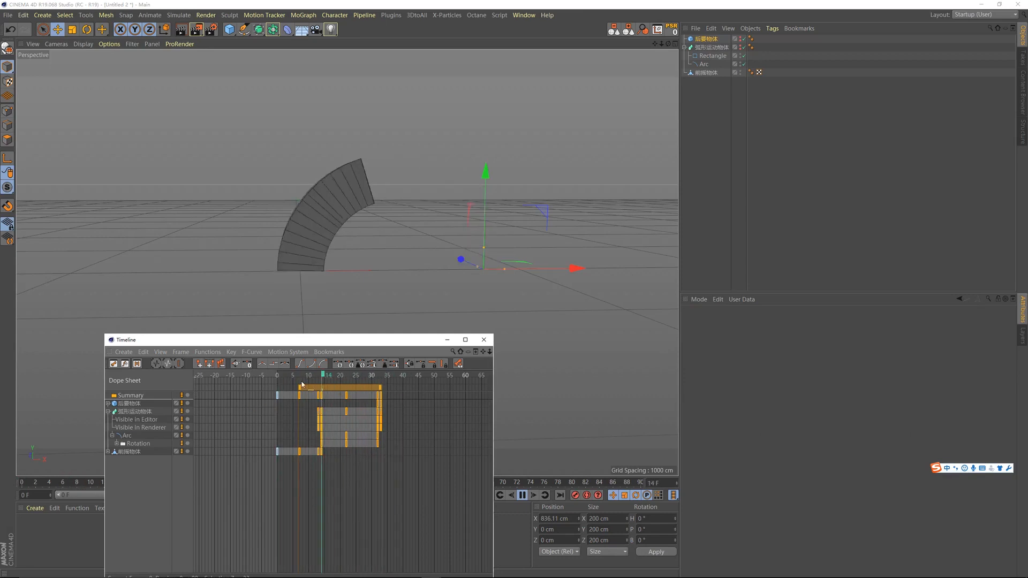
drag(283, 376, 319, 387)
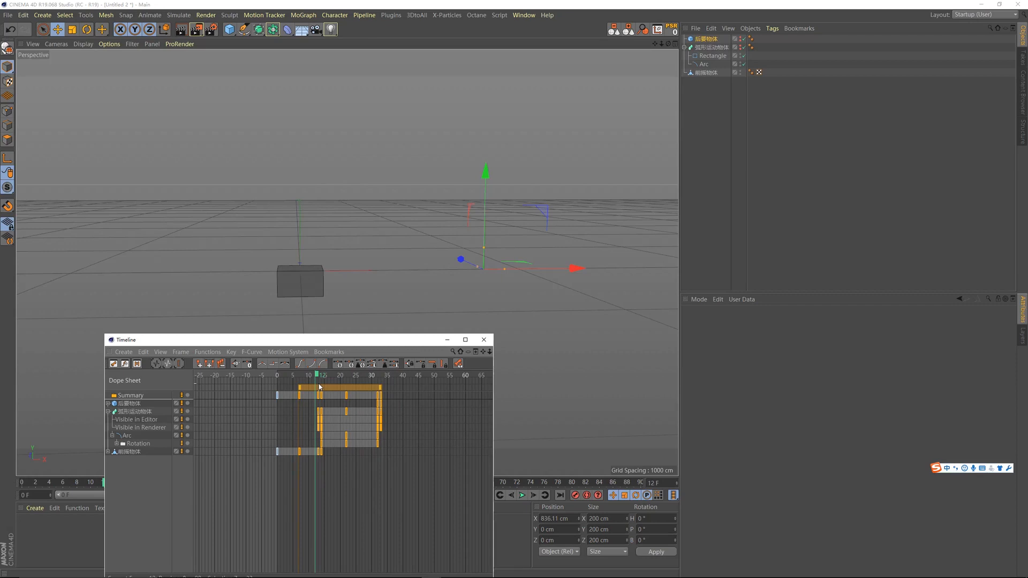
At frame 33, convert the landing block to an editable polygon object and move its axis to the centre of its base.
drag(323, 342, 397, 352)
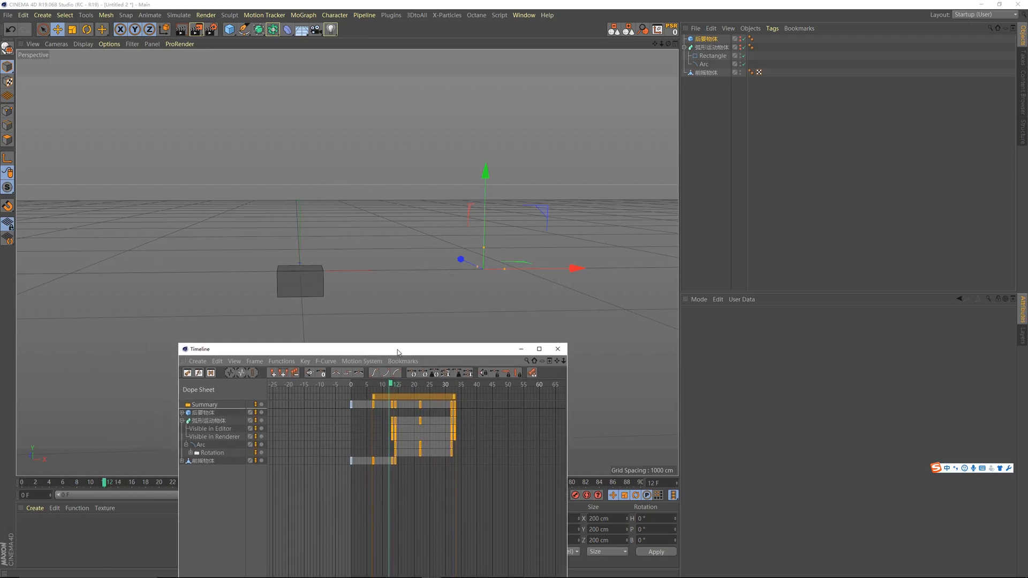
drag(385, 399, 386, 399)
drag(387, 354, 465, 395)
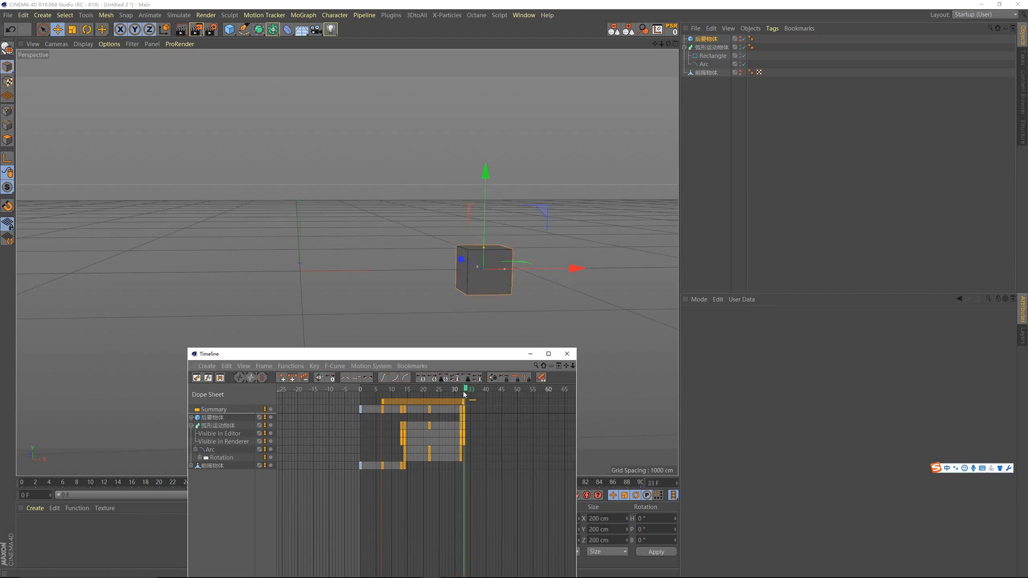
click(471, 293)
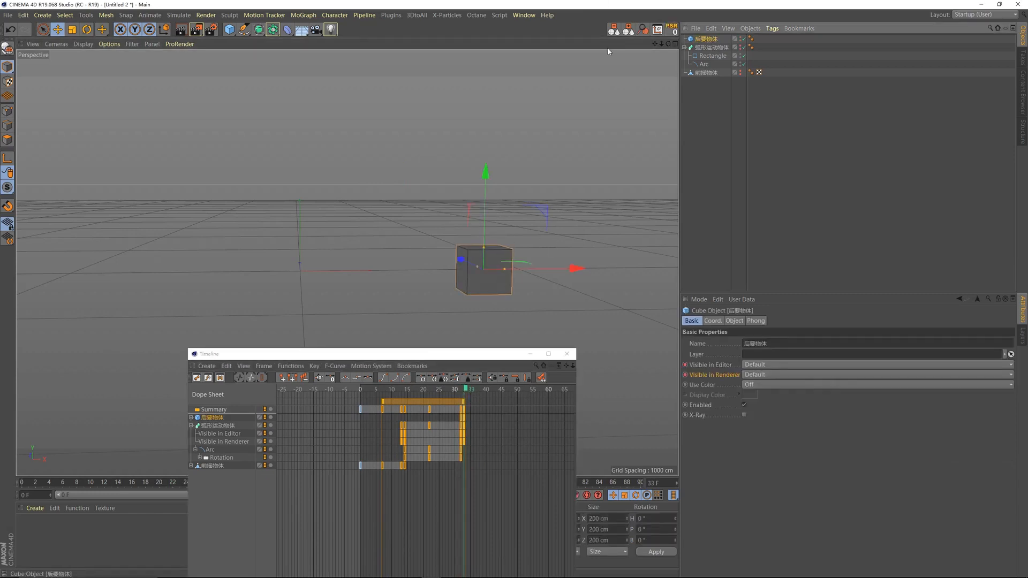
click(13, 48)
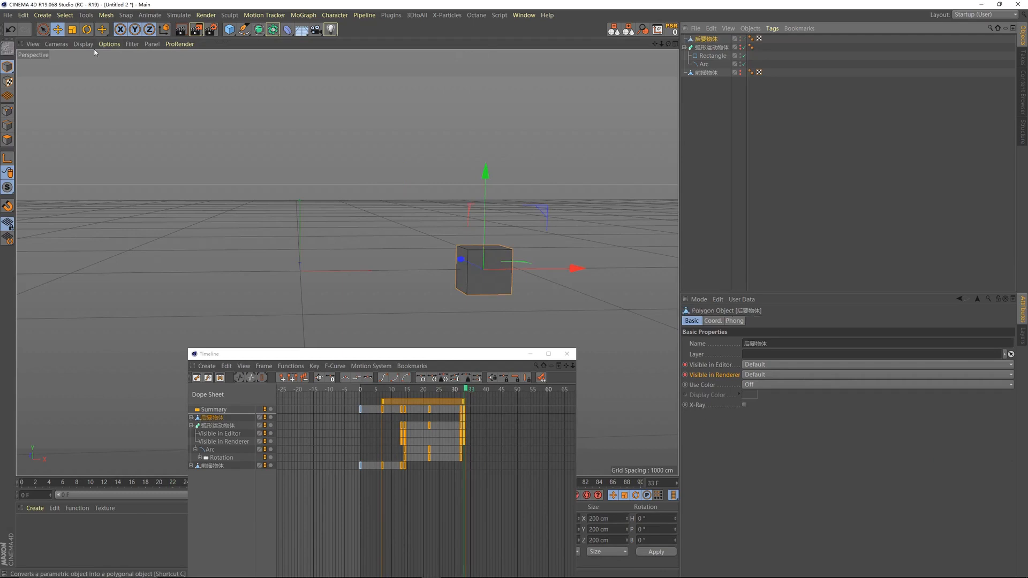
click(642, 30)
click(567, 314)
click(646, 182)
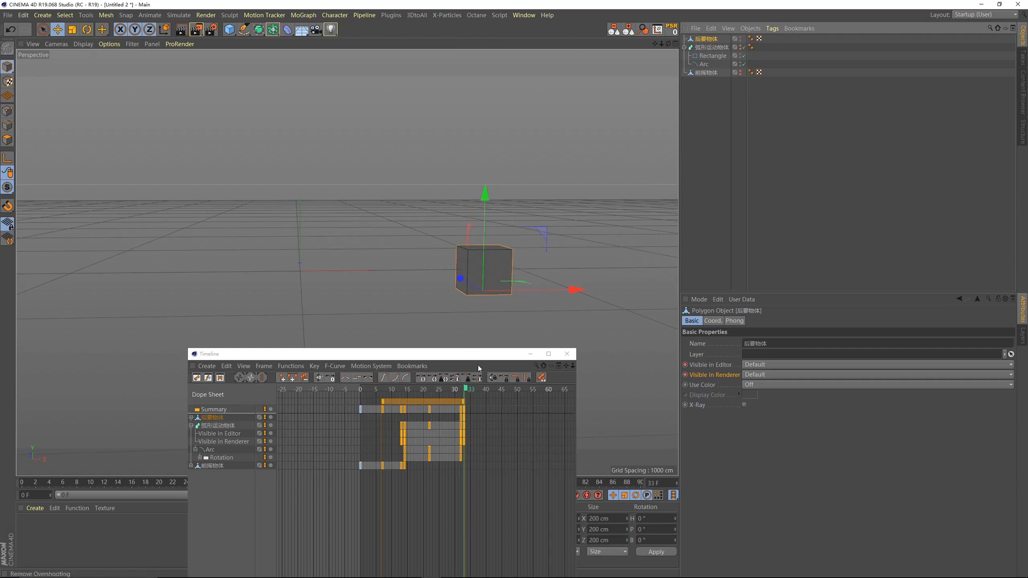
Key the landing block's Y scale at 1 on frame 33 and at 0.59 on frame 37.
drag(467, 391, 464, 395)
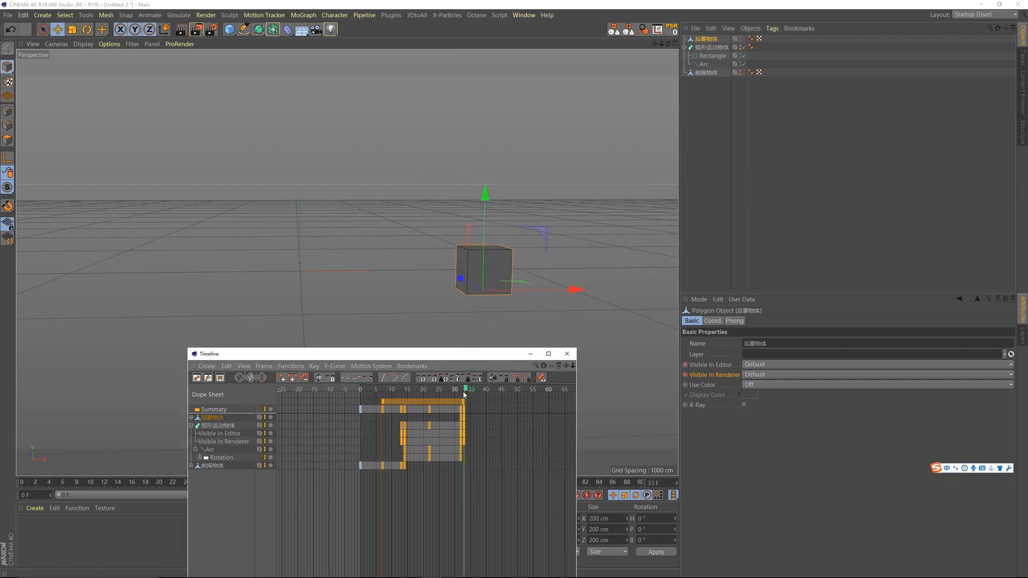
click(723, 33)
click(703, 39)
click(720, 322)
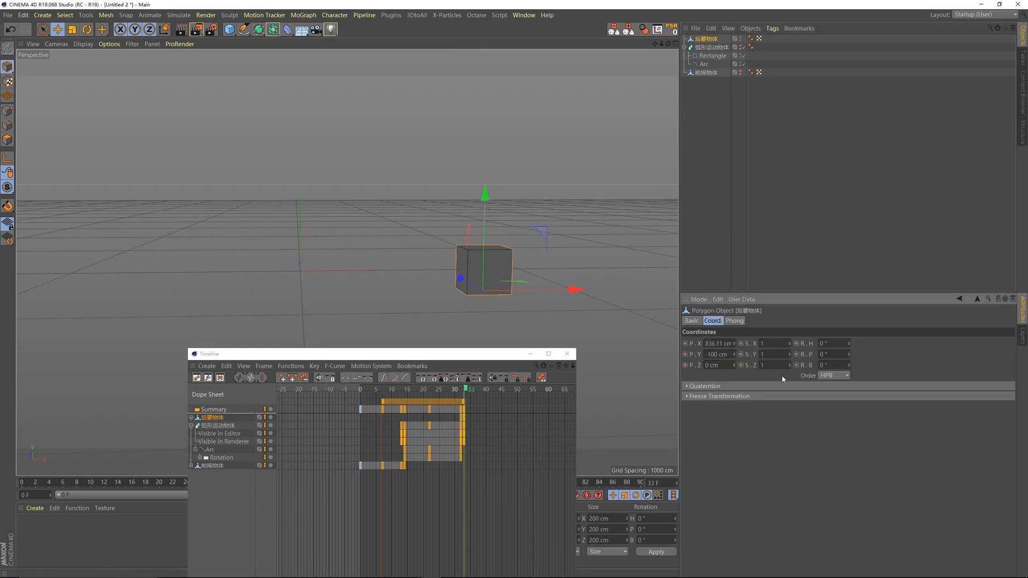
drag(465, 393, 481, 394)
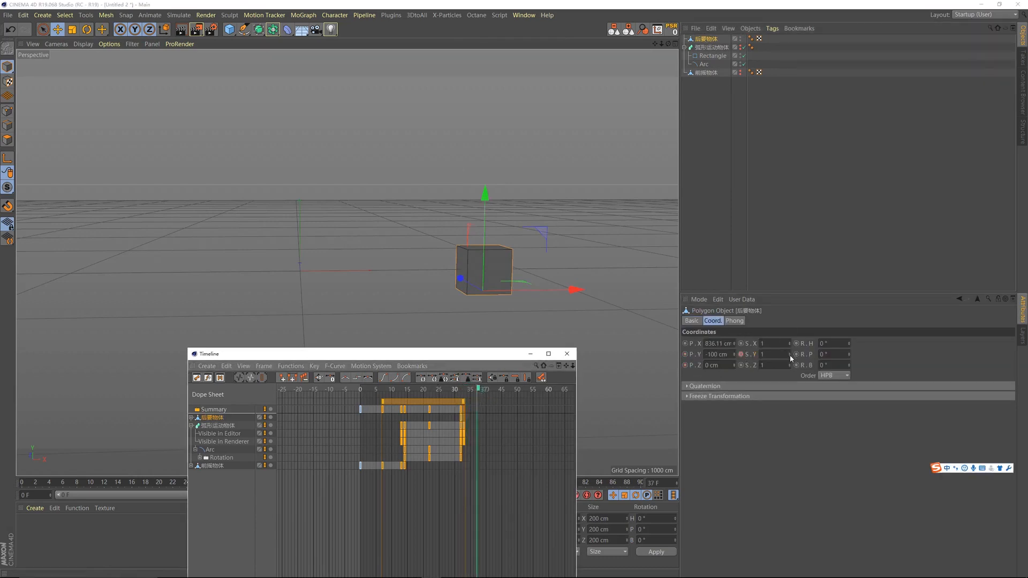
drag(790, 355, 790, 375)
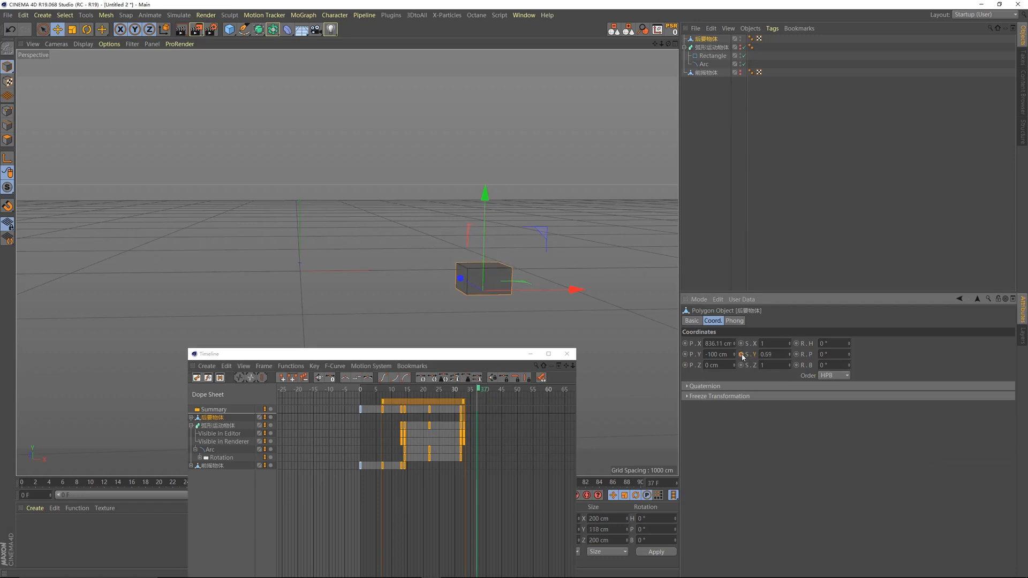
Key the landing block's Y scale back at 1 on frame 41.
drag(484, 390, 500, 395)
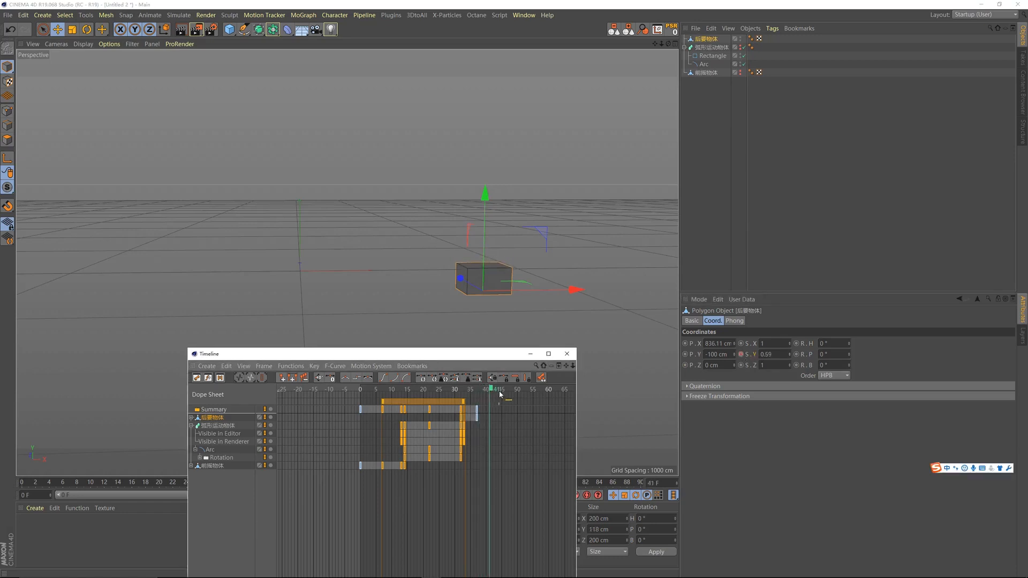
click(776, 354)
click(742, 354)
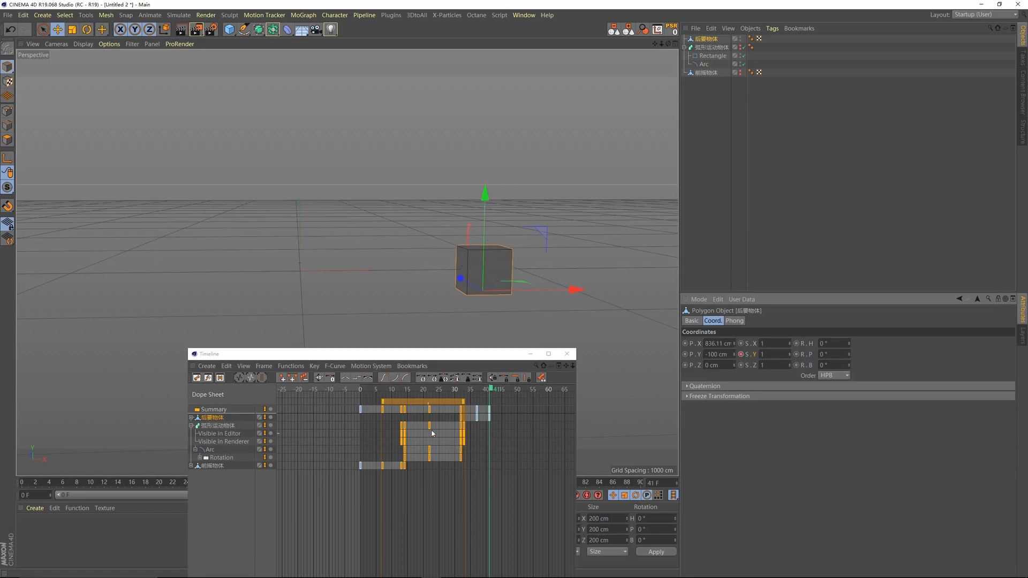
Show the landing block's Y scale F-curve and lengthen the horizontal tangents of its lowest key at frame 37.
double_click(213, 418)
click(210, 379)
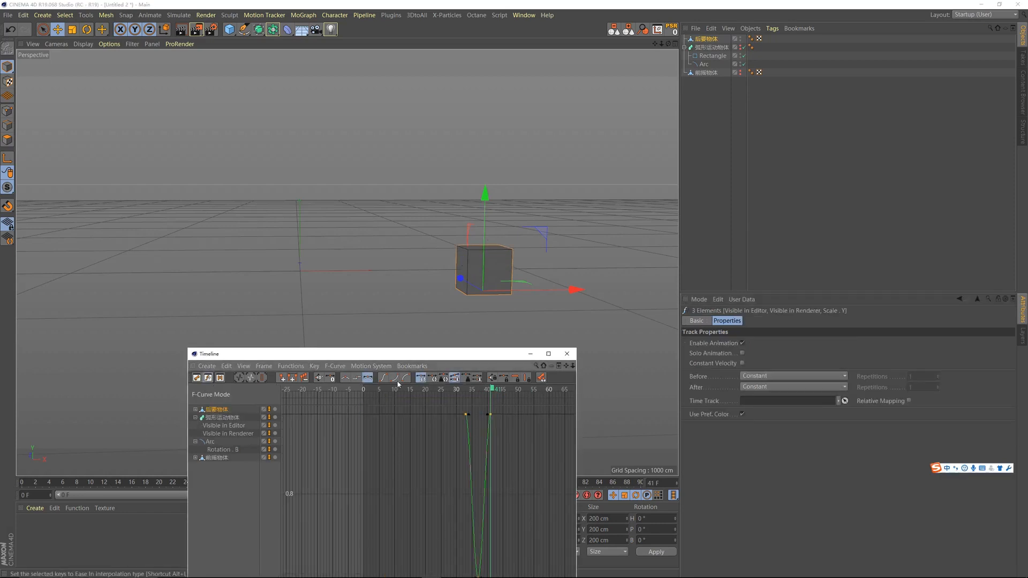
drag(474, 406, 469, 422)
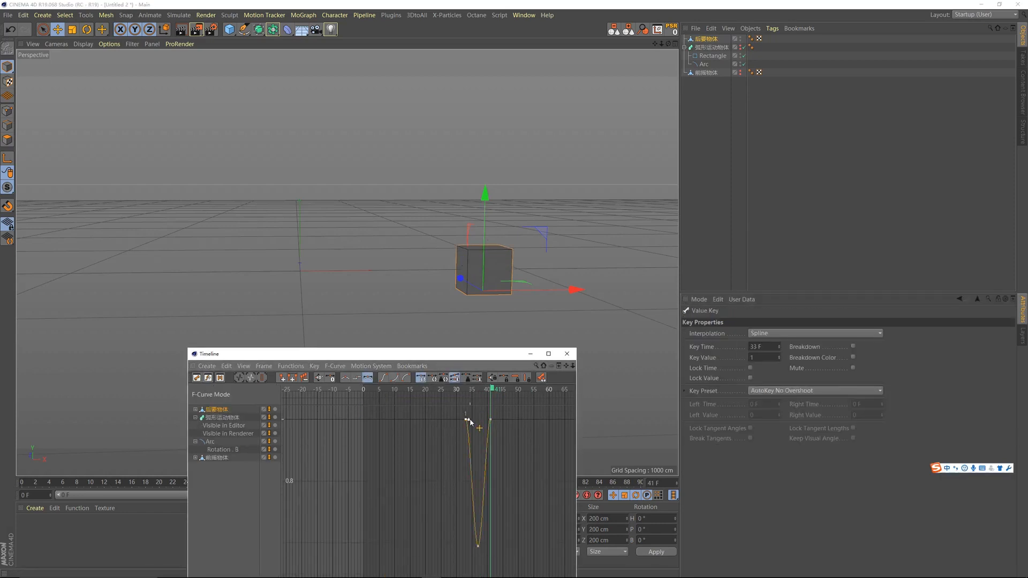
drag(486, 537, 464, 548)
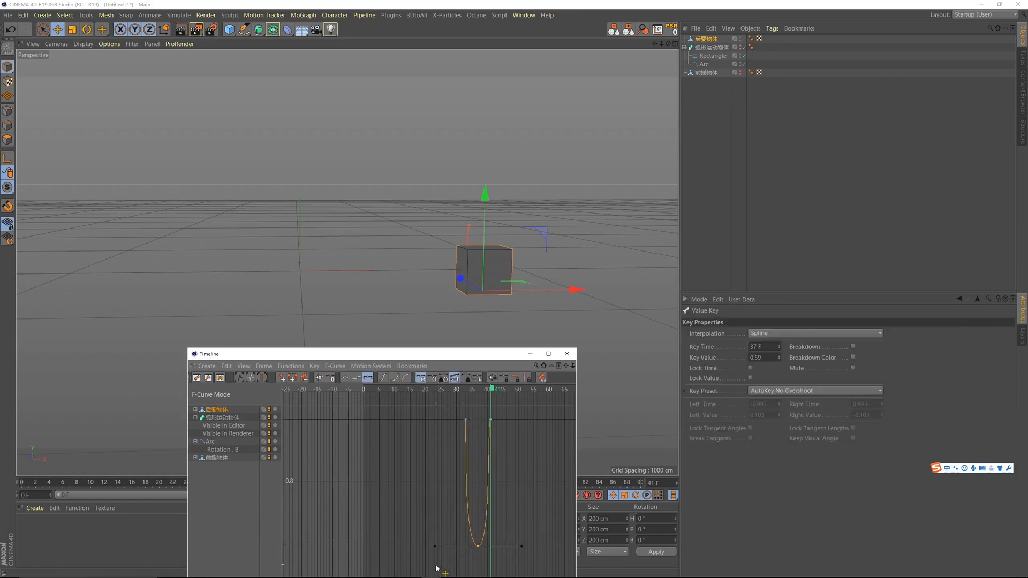
drag(457, 569, 454, 569)
Break the tangents of the frame 33 and 41 keys, extending their inner handles to 2.55 F and -1.77 F.
drag(474, 430, 391, 423)
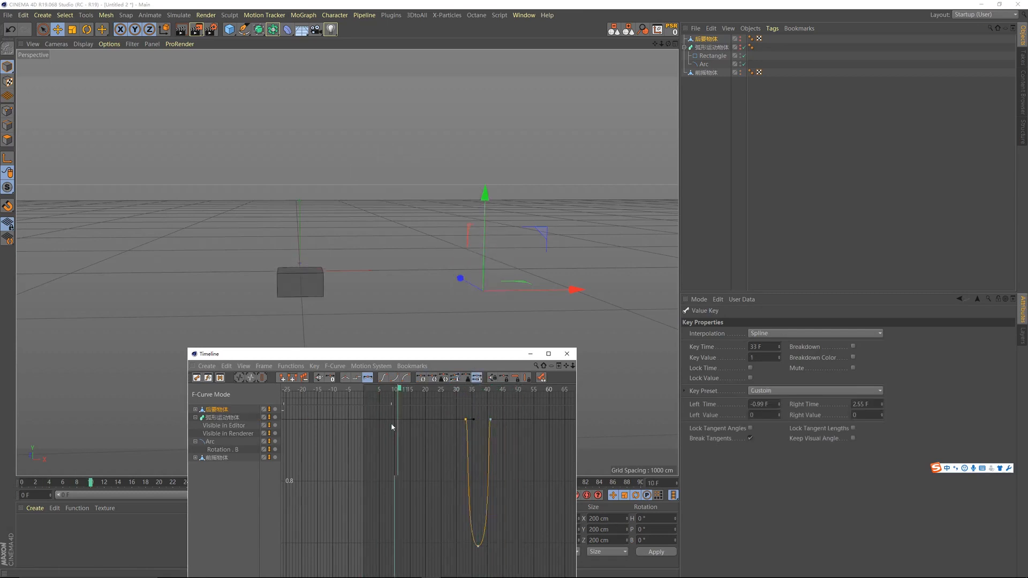
drag(451, 396, 311, 407)
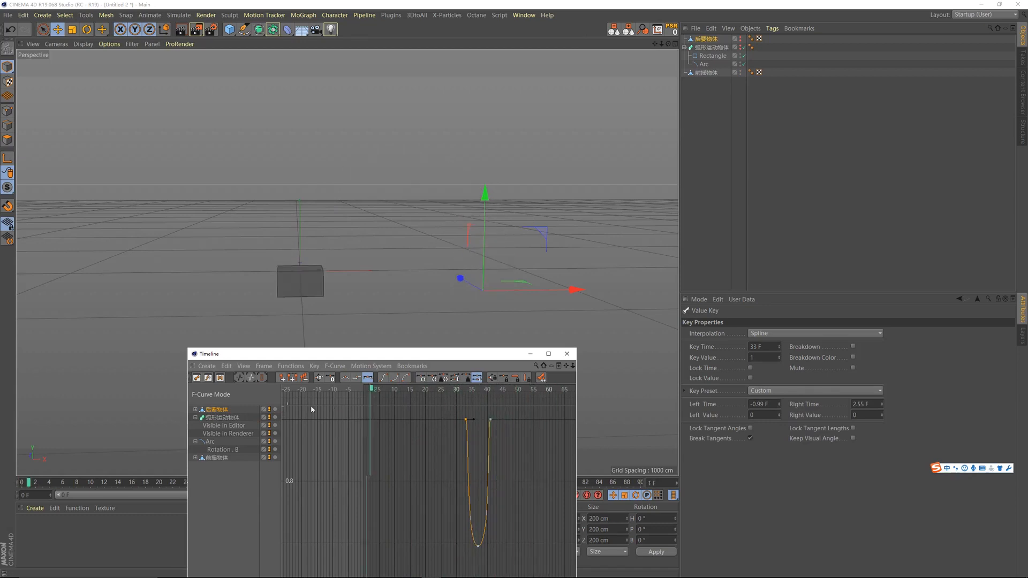
drag(484, 389, 343, 402)
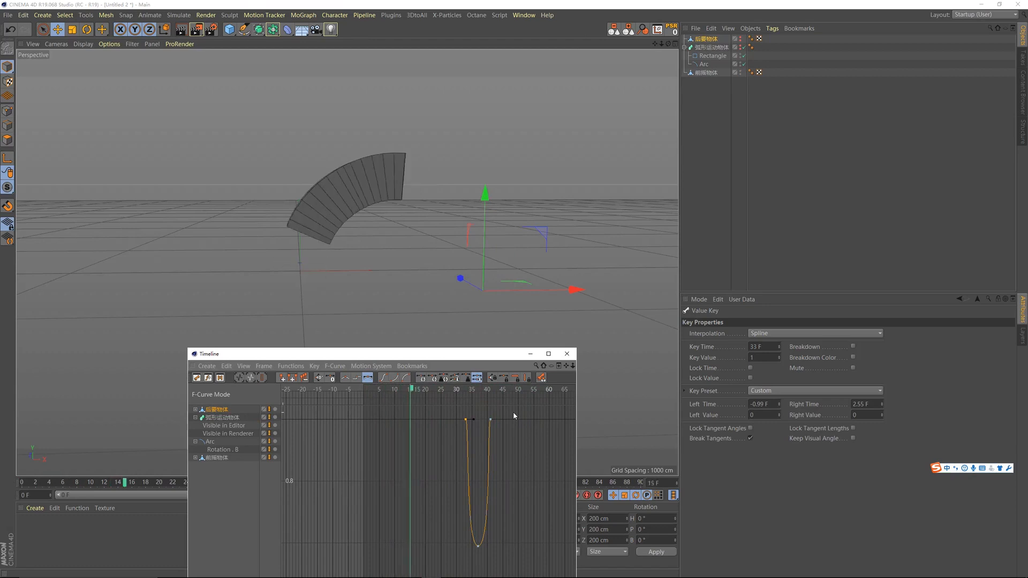
click(490, 420)
shift+drag(487, 420, 485, 422)
Play back the animation repeatedly to check the timing of the swing and the landing squash.
click(459, 392)
key(F8)
key(shift+f)
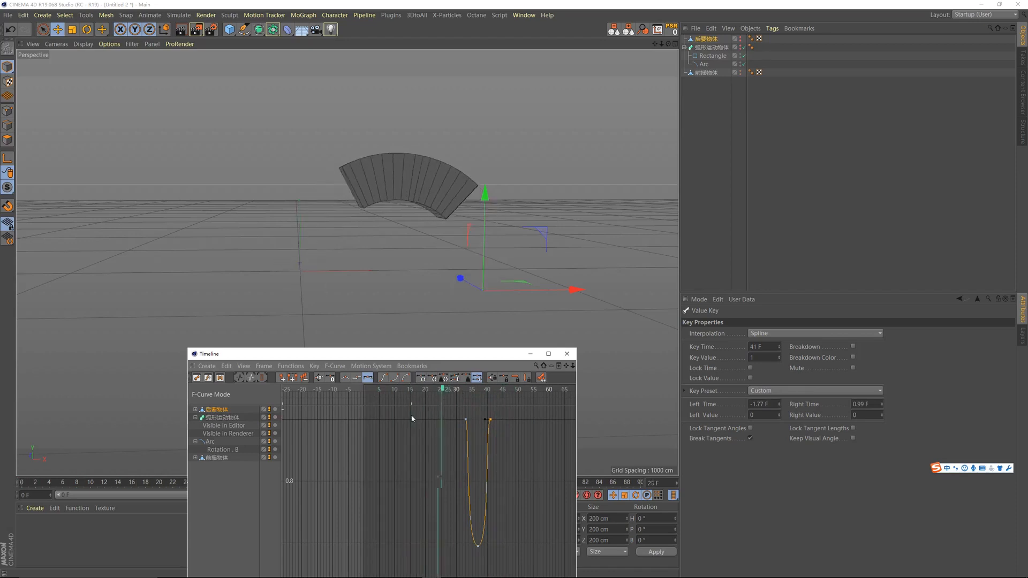
key(F8)
key(shift+f)
key(F8)
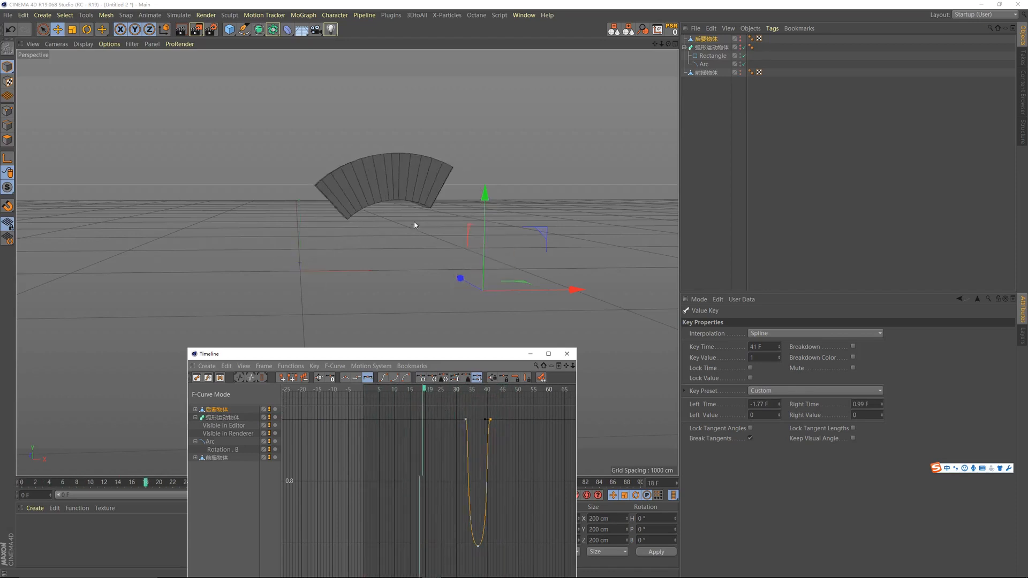
key(space)
drag(434, 392, 294, 403)
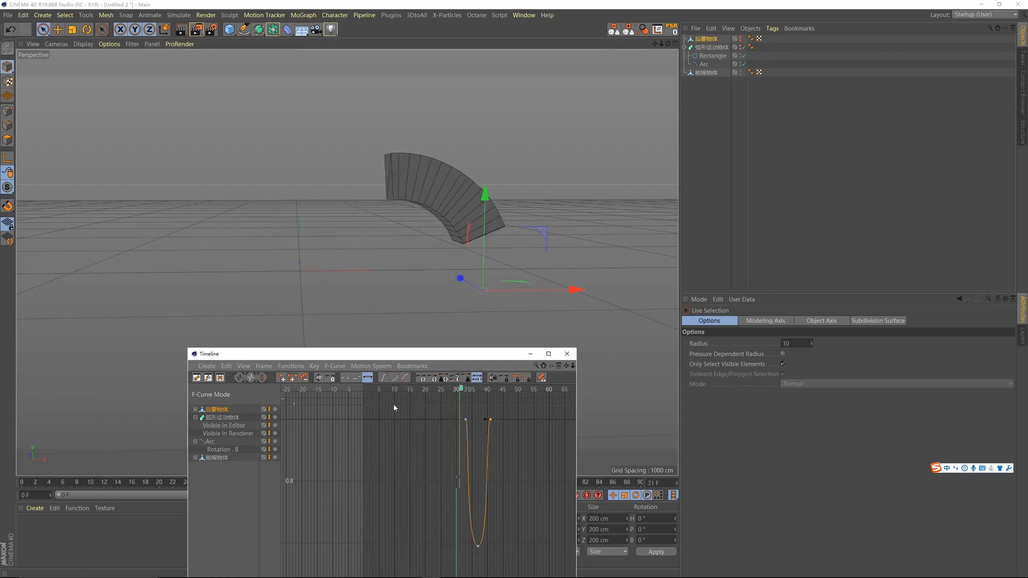
In the dope sheet, shift the landing keys earlier so they start at about frame 30, and preview the motion.
key(Tab)
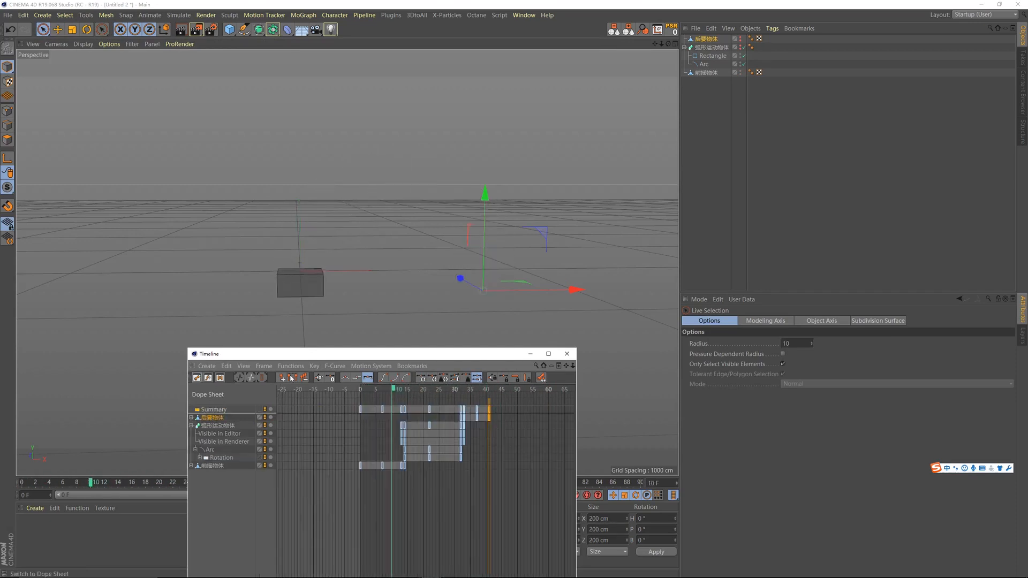
drag(529, 478, 467, 403)
key(shift+f)
key(F8)
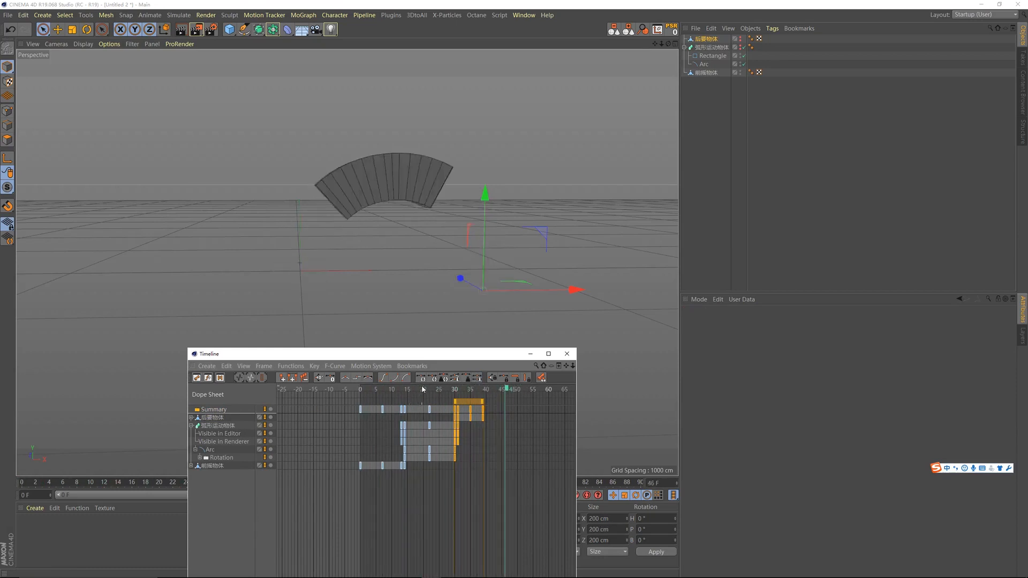
Shift all keys after frame 0 earlier to start at frame 5, then pull the keys from the object swap onward to start at about frame 10.
drag(485, 482, 393, 407)
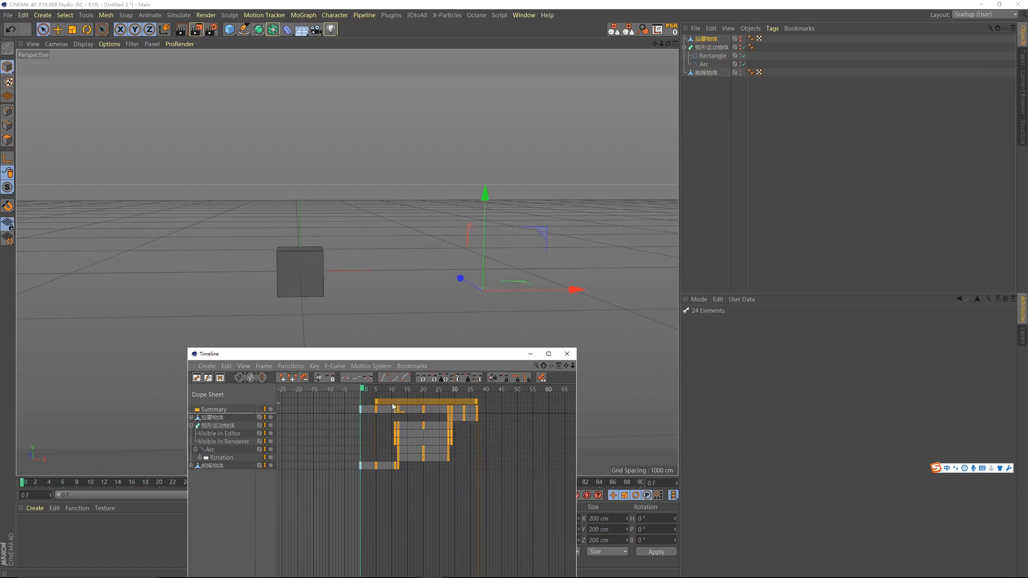
key(F8)
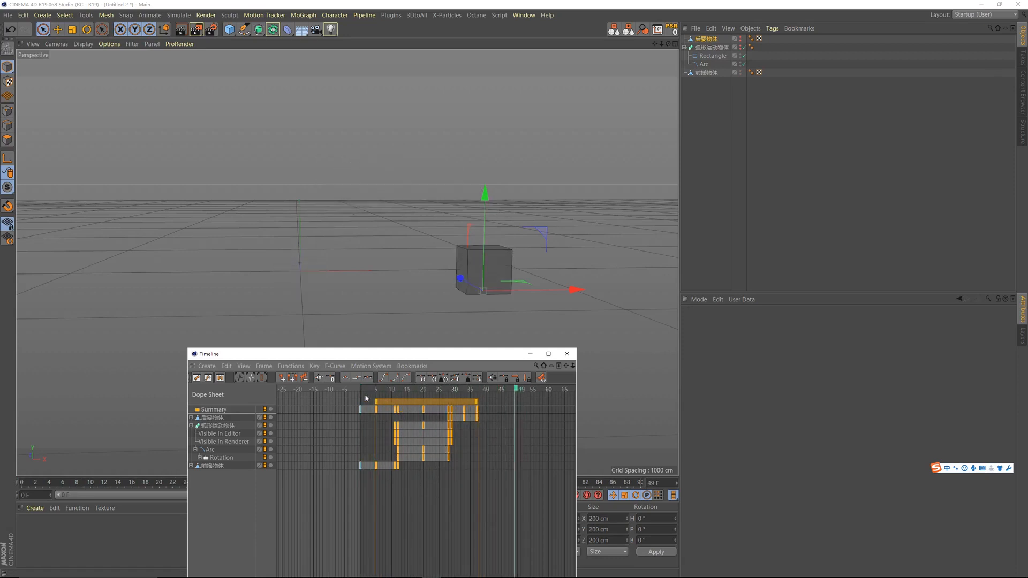
drag(515, 471, 333, 400)
key(F8)
click(397, 393)
Adjust the arc rotation's frame 19 key tangents to -2.04 F on its incoming side and 3.81 F on its outgoing side, and preview the swing.
drag(428, 471, 412, 434)
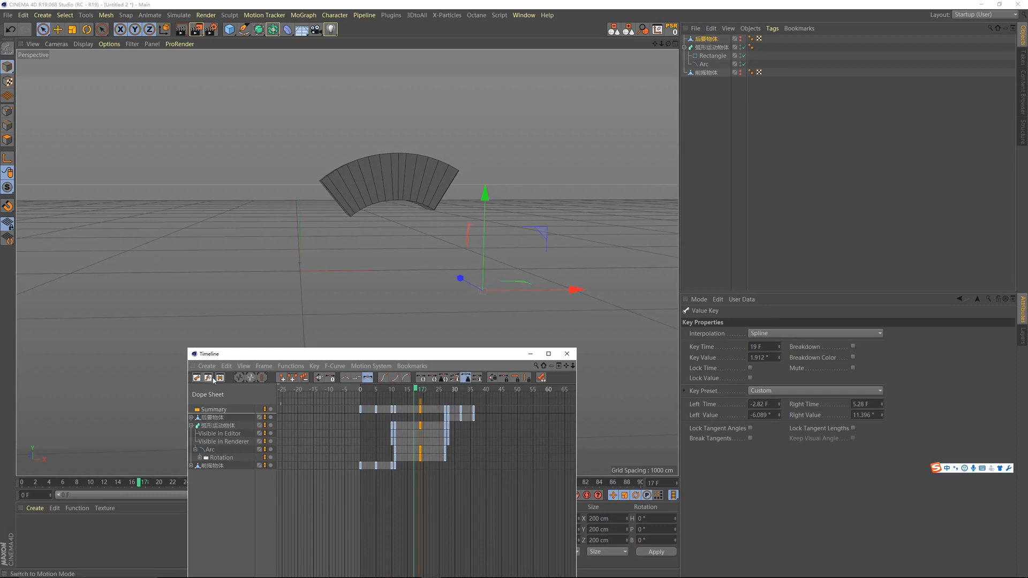
key(Tab)
scroll(422, 479, down, 1)
click(409, 477)
key(ctrl+z)
drag(413, 492, 417, 490)
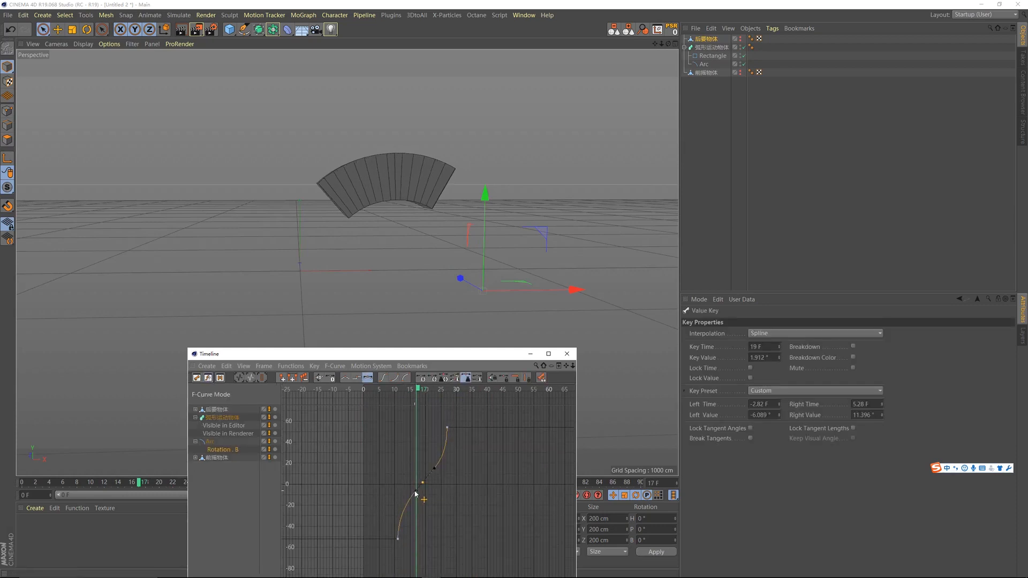
click(395, 394)
key(F8)
drag(387, 397, 321, 407)
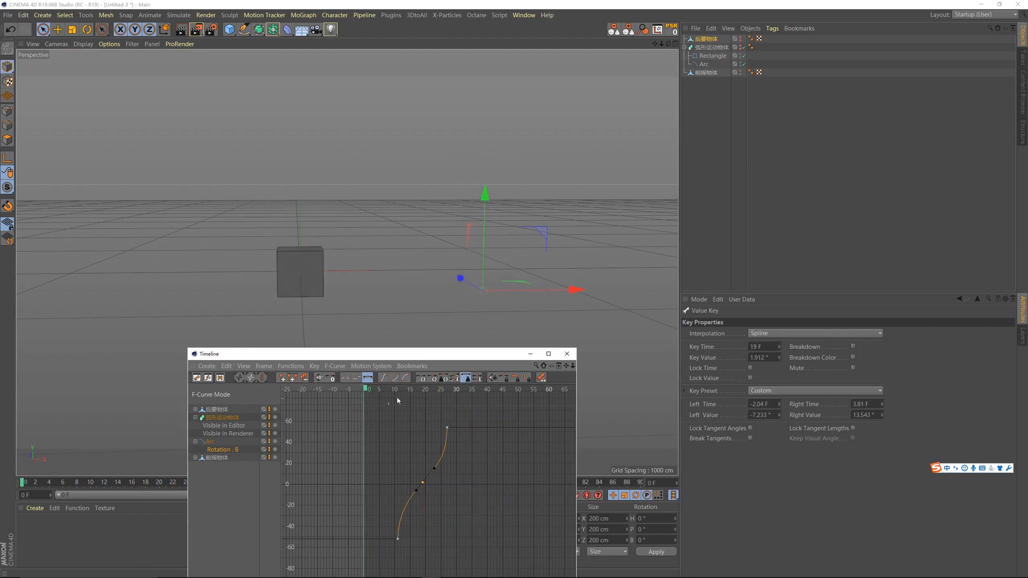
Select the opening block, expand its tracks in the dope sheet, and key its X and Z scale at 1 on frame 0.
click(284, 269)
key(e)
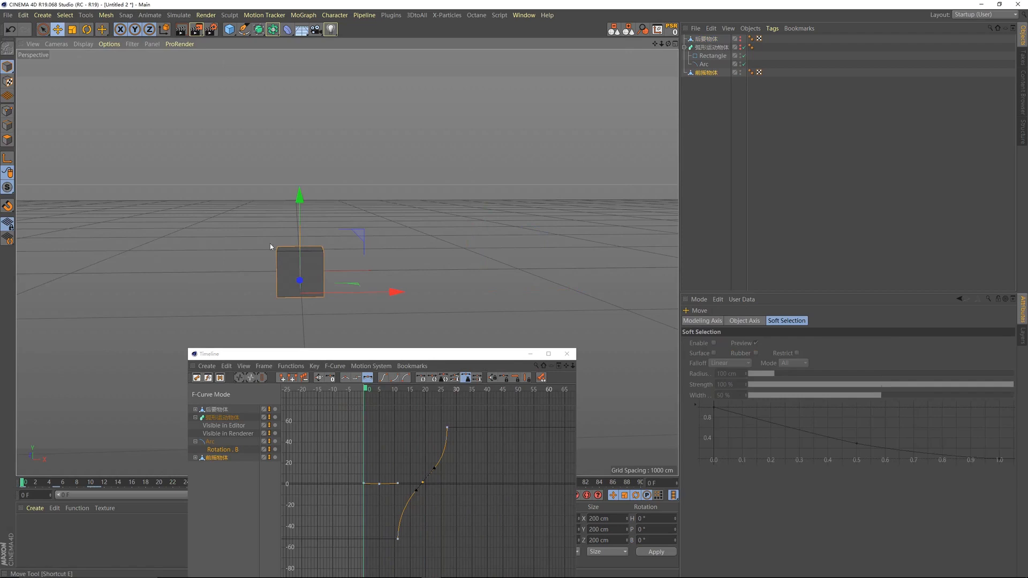
drag(381, 394, 572, 241)
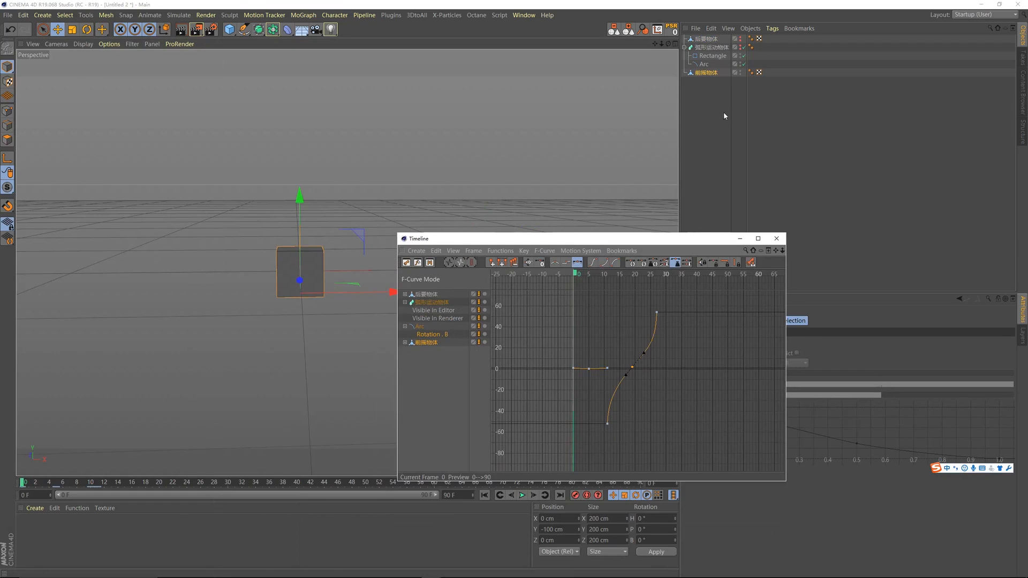
click(712, 75)
key(Tab)
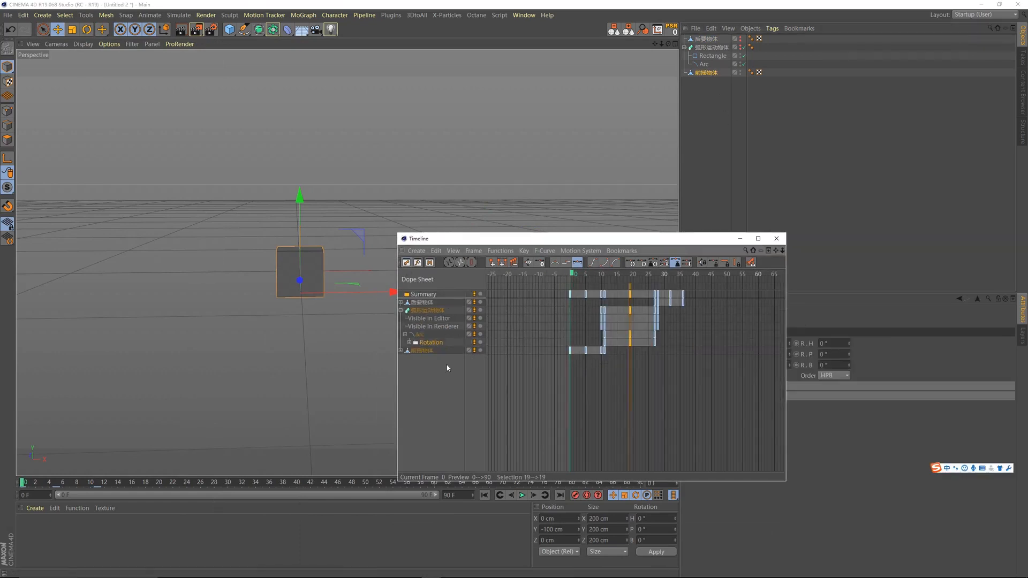
click(423, 351)
click(401, 351)
drag(651, 241, 330, 366)
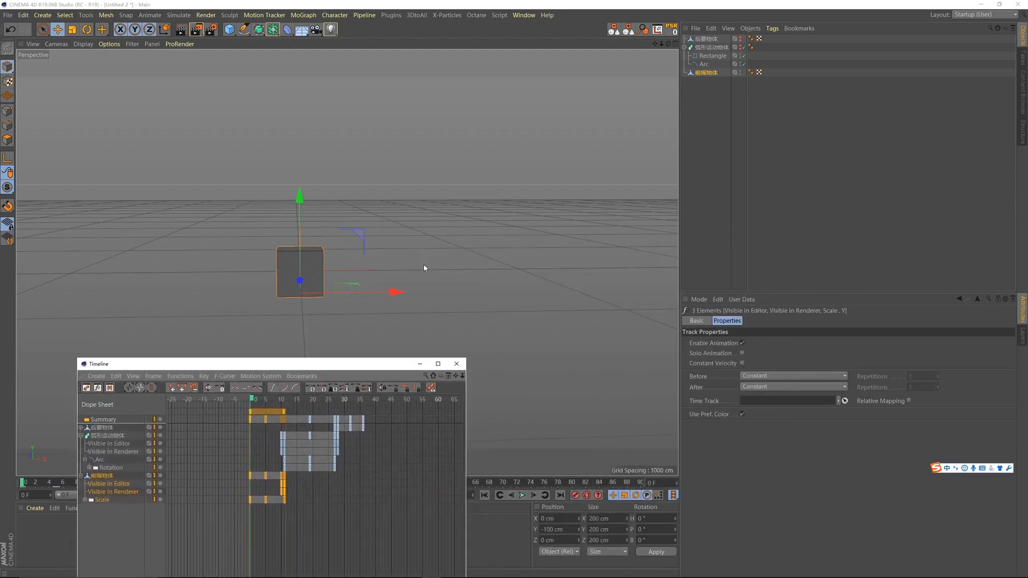
click(699, 73)
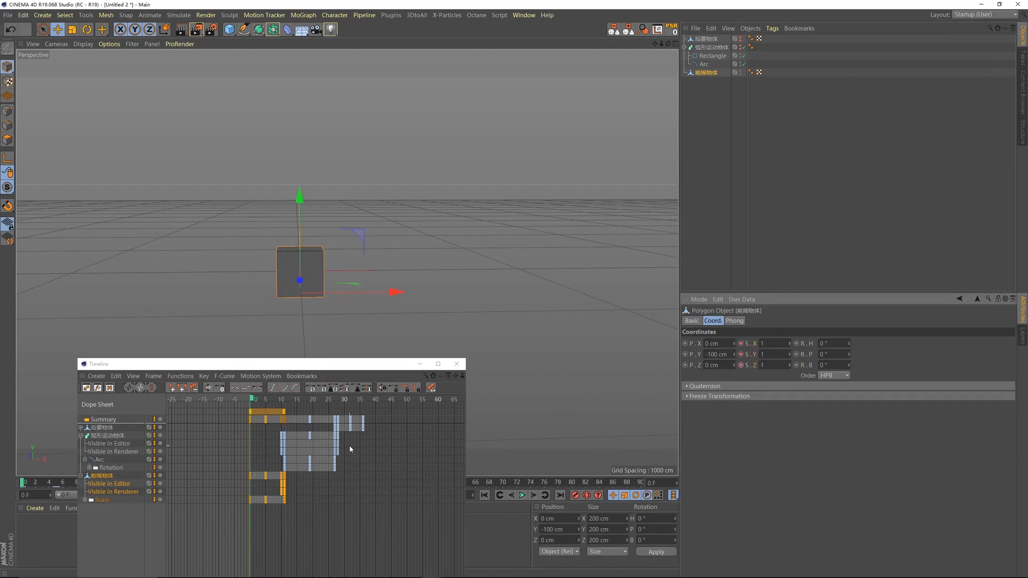
Key the opening block's X and Z scale at 1.4 on frame 5 and back at 1 on frame 11.
drag(264, 400, 268, 402)
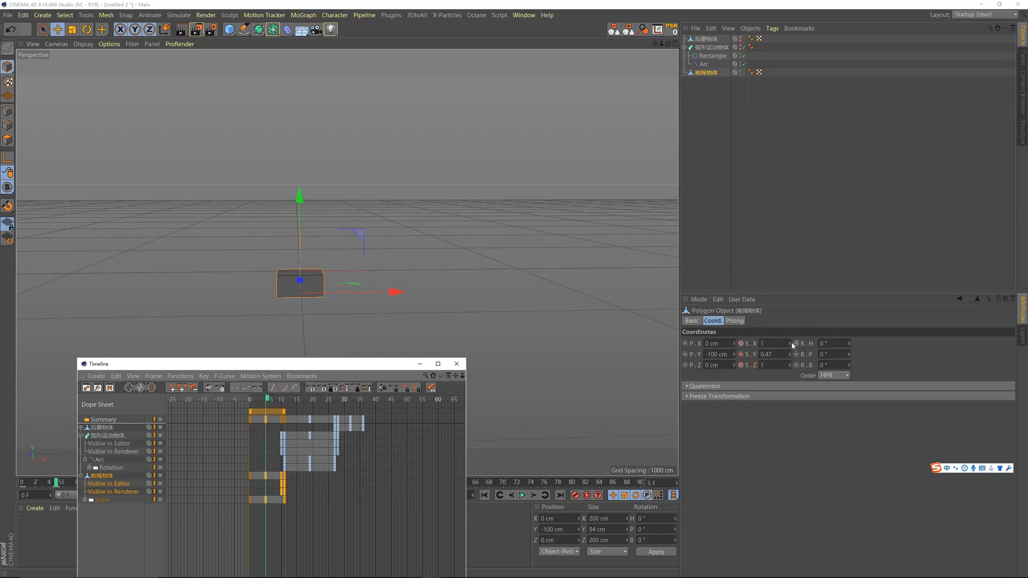
drag(789, 343, 792, 336)
text(1.4)
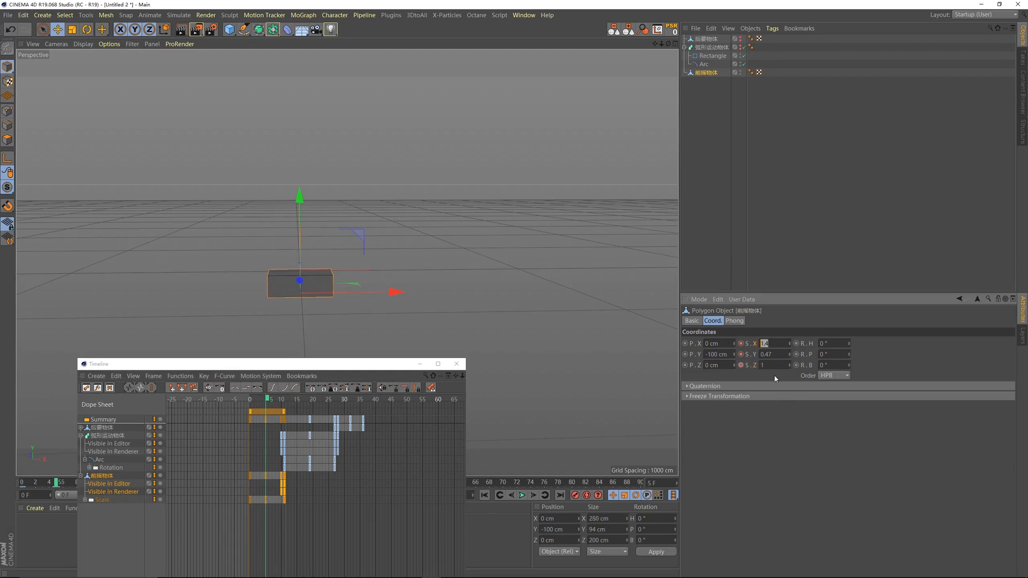
click(740, 366)
drag(270, 411, 288, 407)
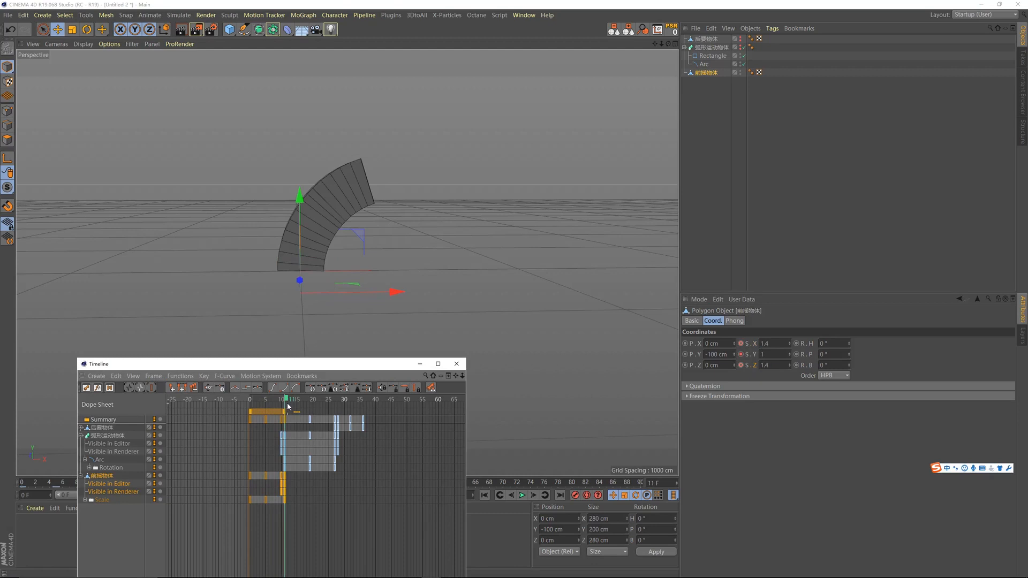
double_click(772, 346)
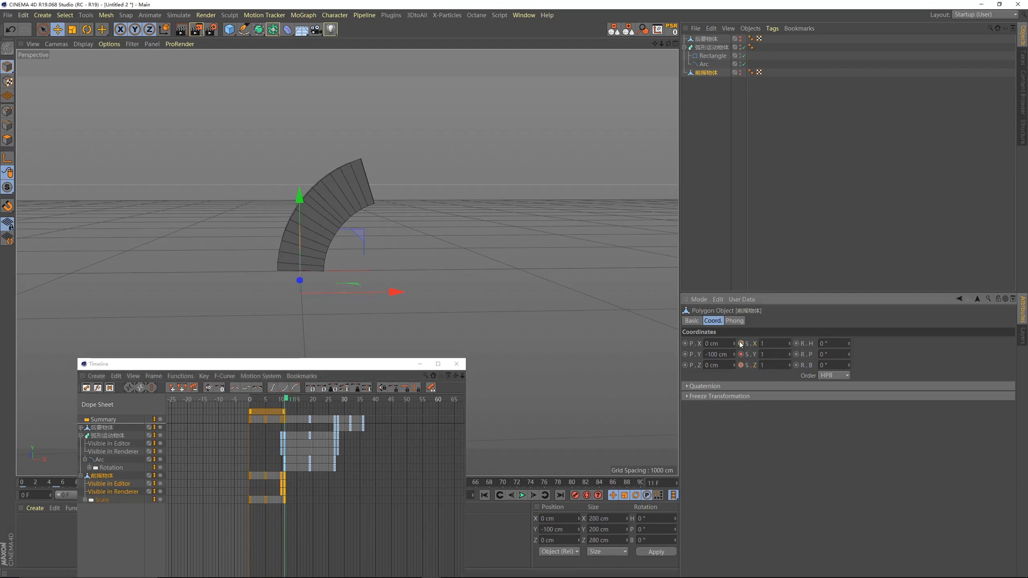
Play back the animation from the start to check the widened opening squash.
click(272, 404)
key(shift+f)
key(F8)
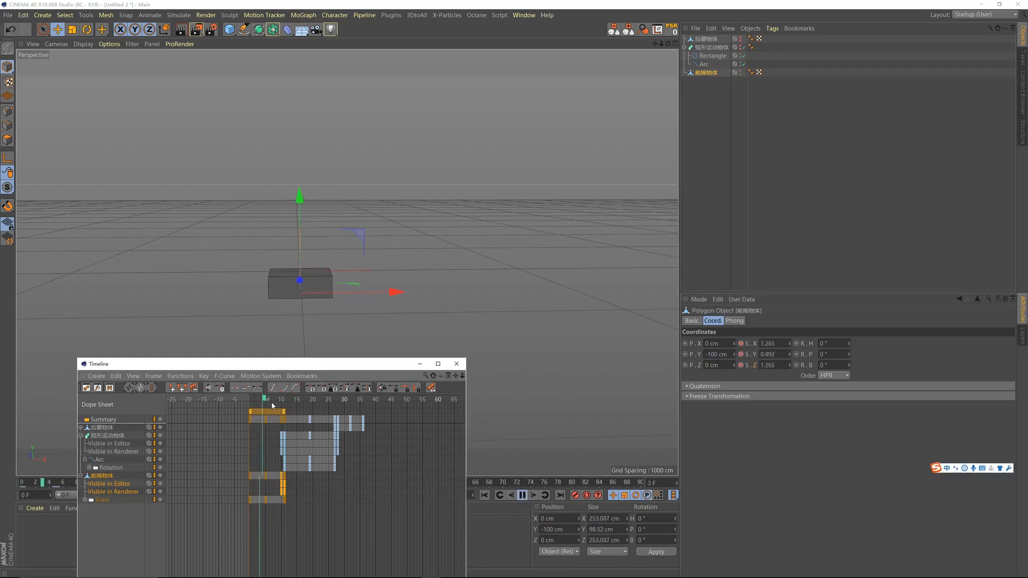
drag(273, 404, 266, 404)
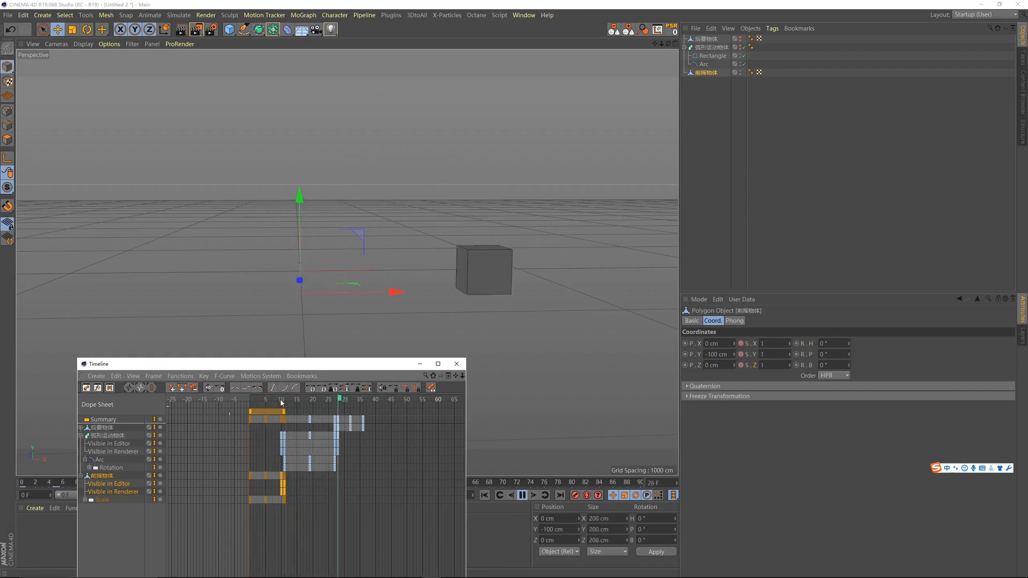
key(F8)
Select all of the opening block's scale keys and replay the squash.
drag(300, 501, 220, 507)
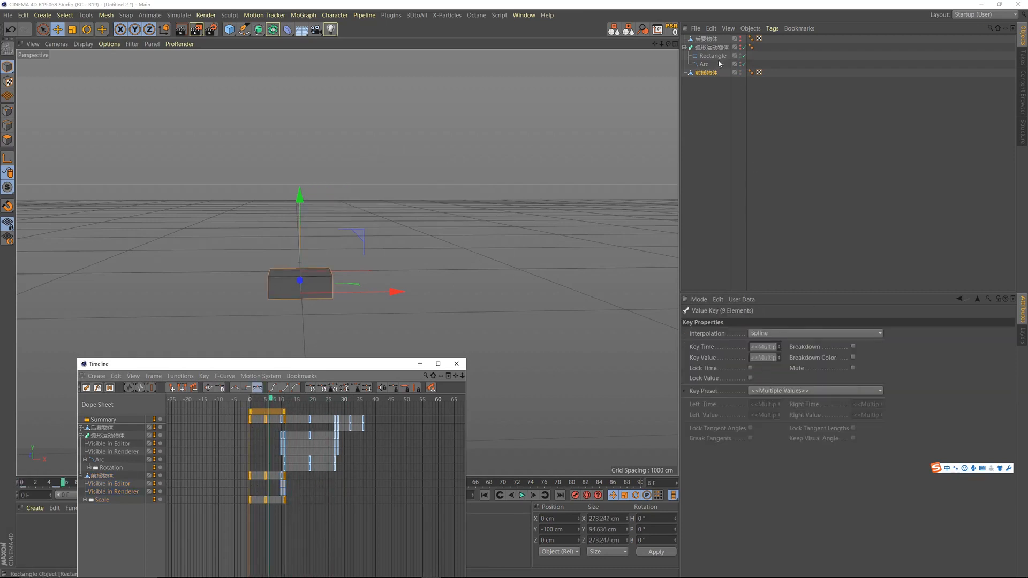
click(746, 145)
key(F8)
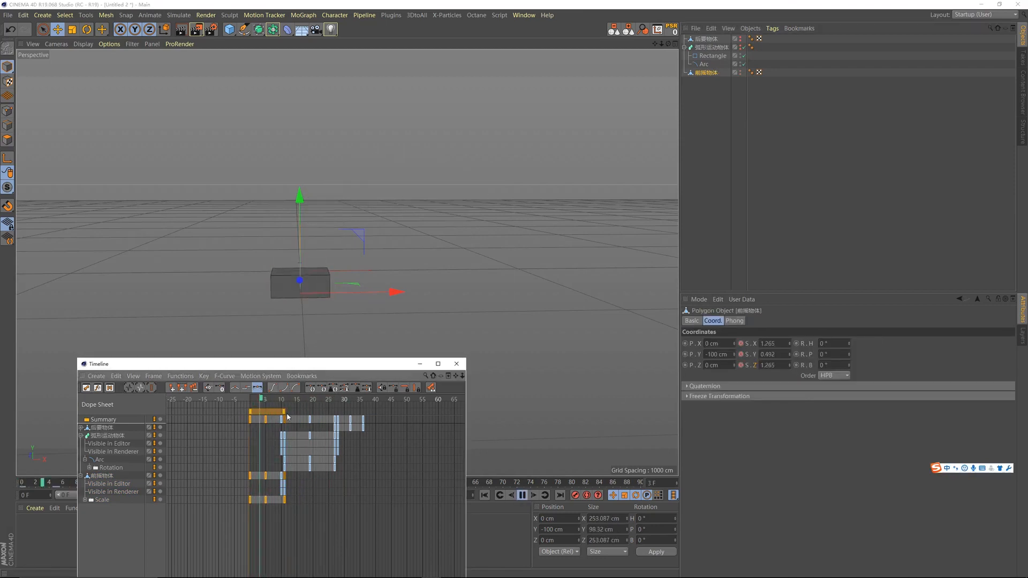
Stop the playback at frame 10 and show the opening block's X and Z scale curves in F-Curve mode.
key(F8)
drag(294, 400, 282, 400)
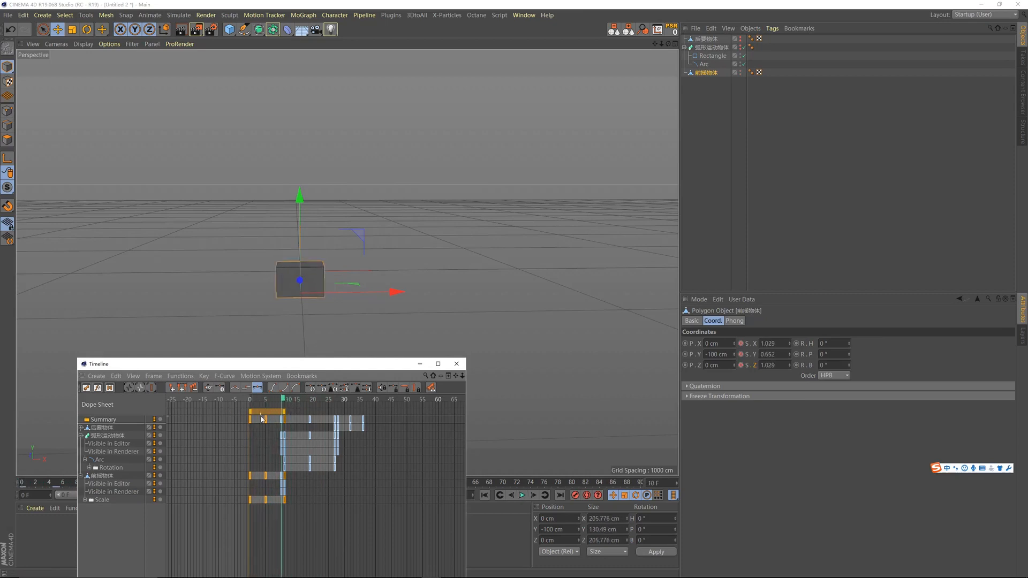
click(267, 422)
drag(169, 368, 289, 279)
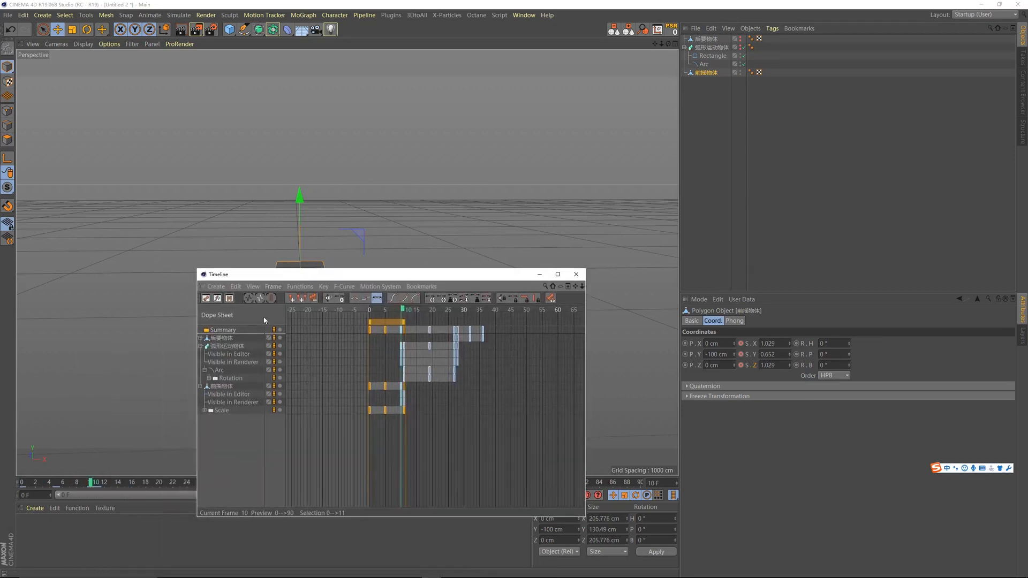
click(216, 388)
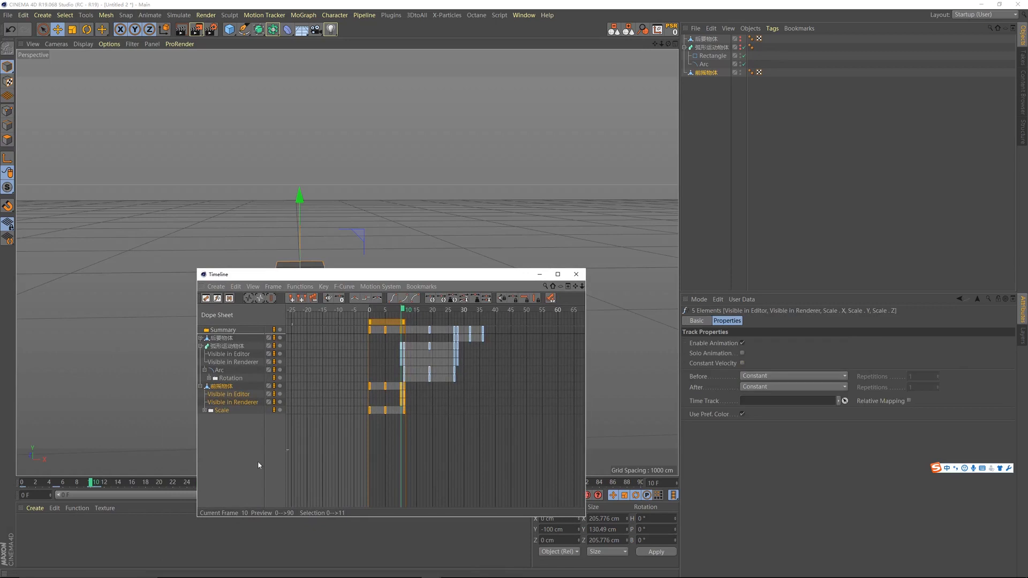
click(210, 410)
click(204, 410)
click(234, 418)
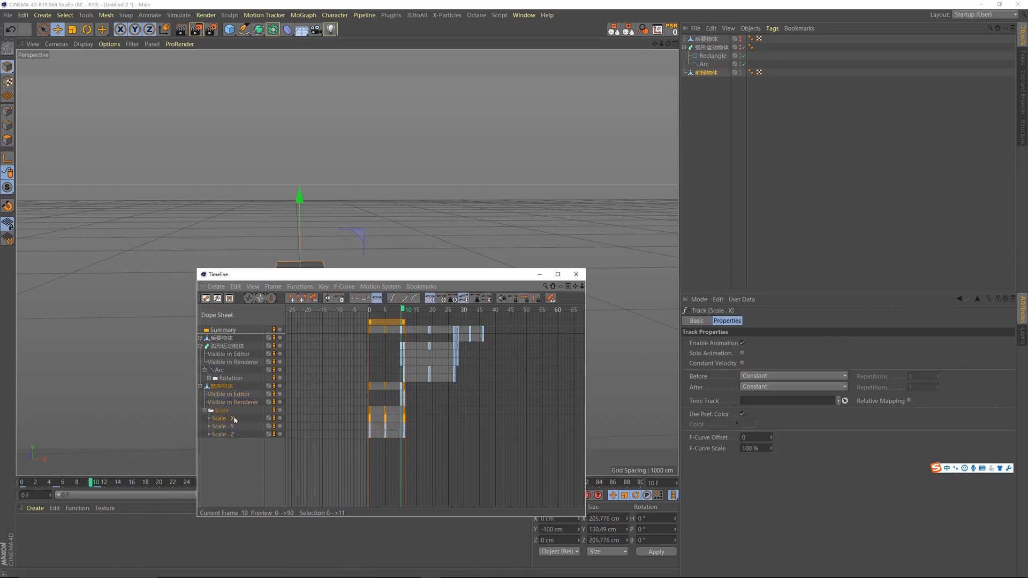
click(217, 298)
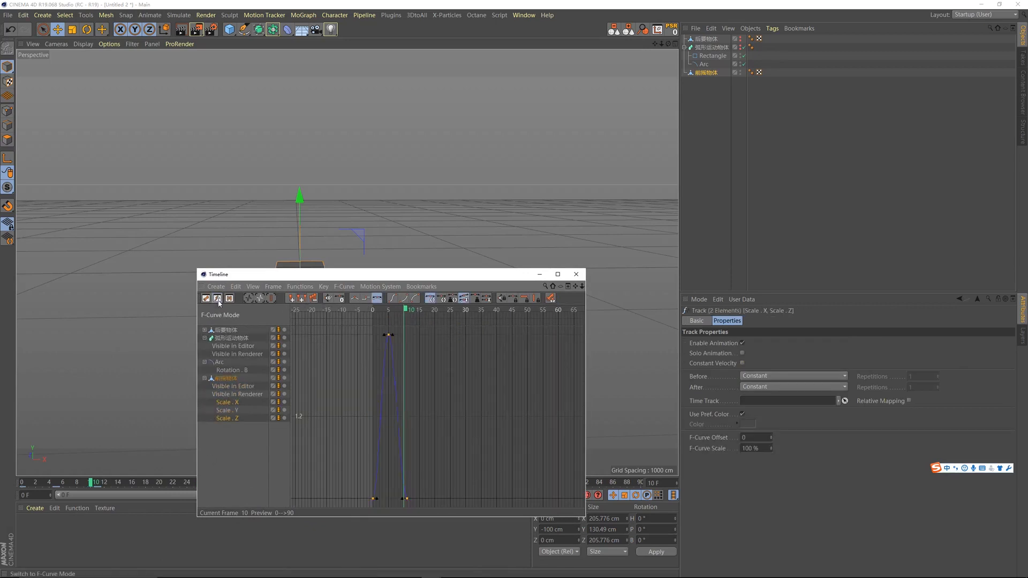
Lengthen the tangents of the opening block's X and Z scale keys at frame 5 and replay the animation.
drag(389, 503, 365, 320)
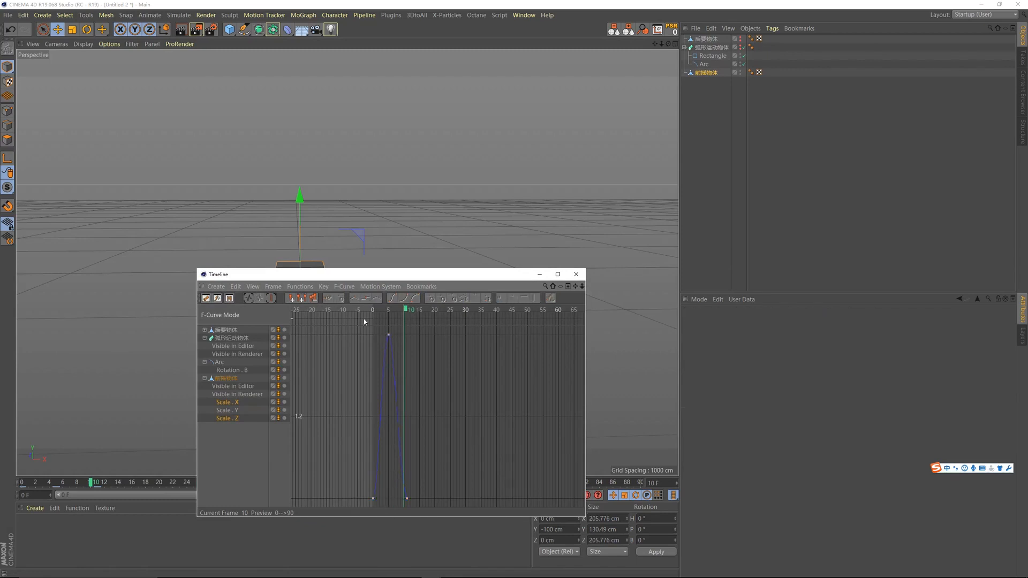
drag(411, 374, 375, 336)
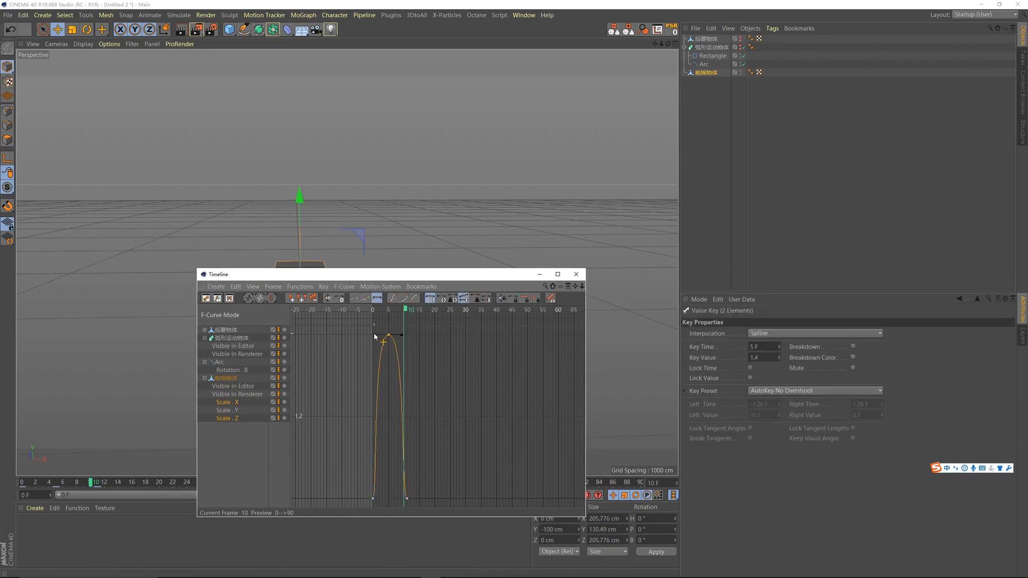
drag(381, 275, 648, 379)
key(F8)
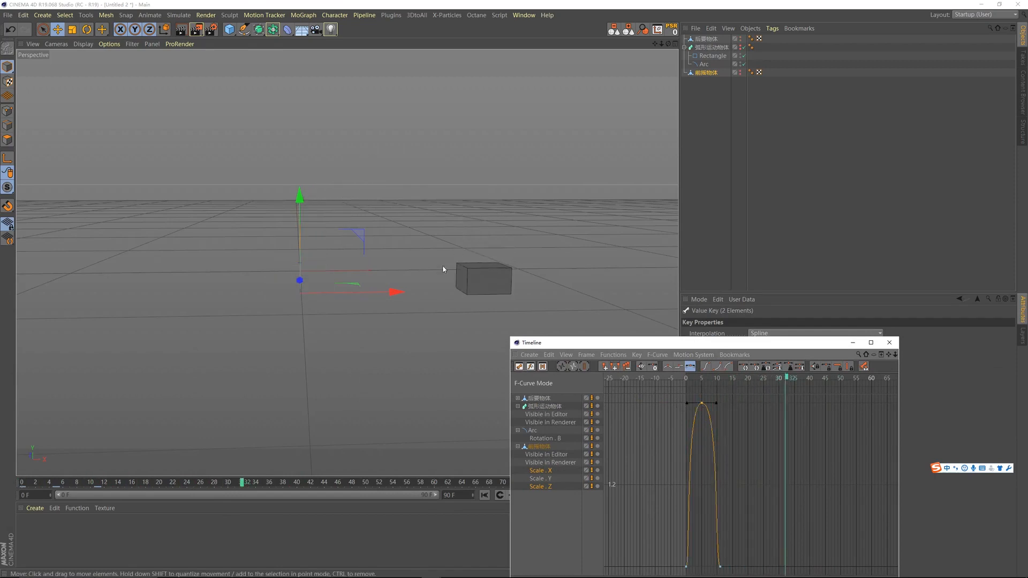
Select the landing block, return to the dope sheet, and key its X and Z scale at 1 on frame 28.
click(483, 281)
drag(663, 346, 204, 213)
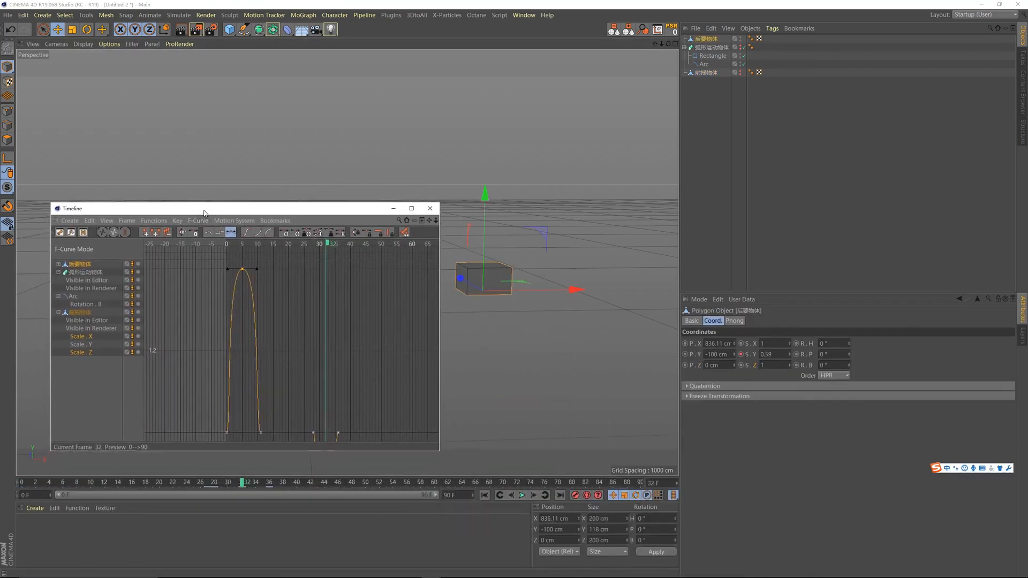
click(59, 233)
drag(325, 245, 314, 247)
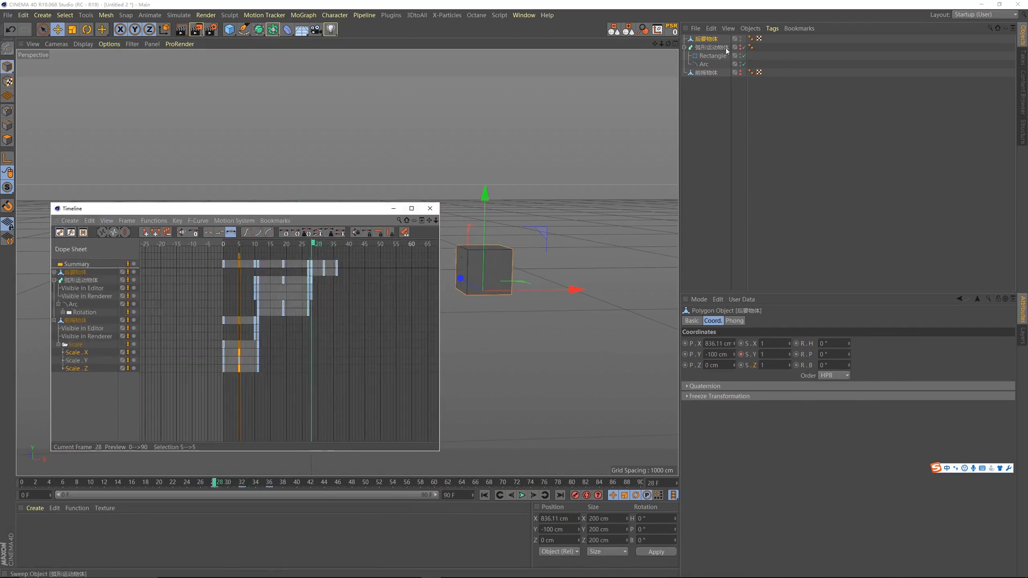
click(708, 40)
ctrl+click(741, 344)
ctrl+click(741, 366)
Key the landing block's X and Z scale at 1.4 on frame 32.
click(325, 244)
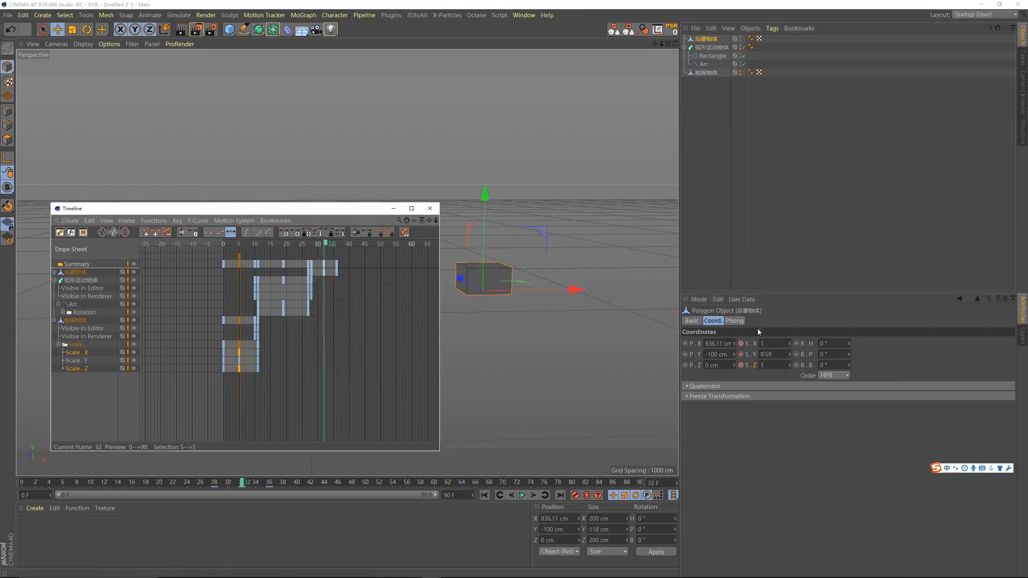
click(771, 343)
text(.4)
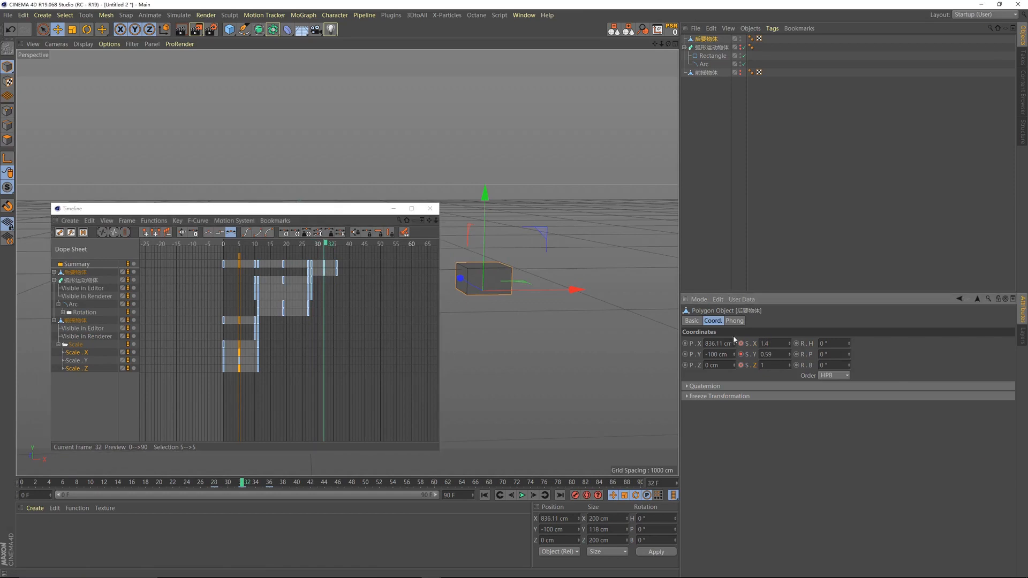
key(Return)
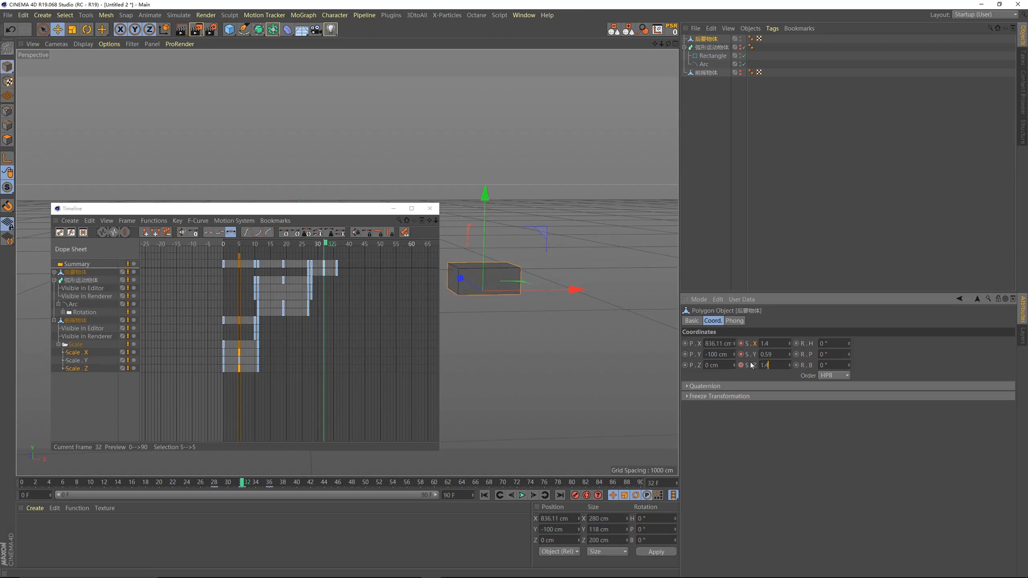
ctrl+click(741, 365)
Key the landing block's X and Z scale back at 1 on frame 36.
drag(334, 247, 347, 248)
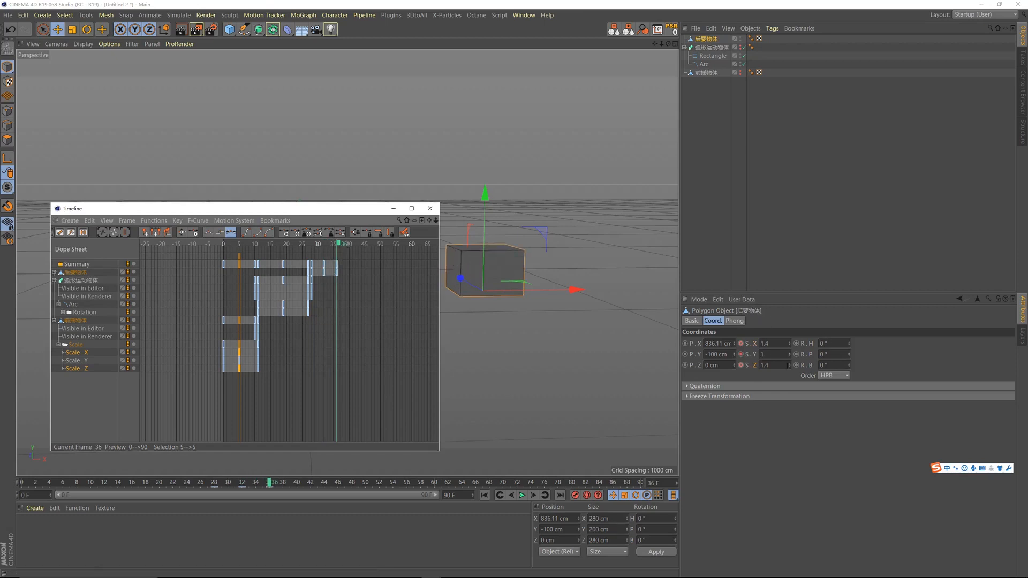
click(774, 344)
text(1)
click(777, 366)
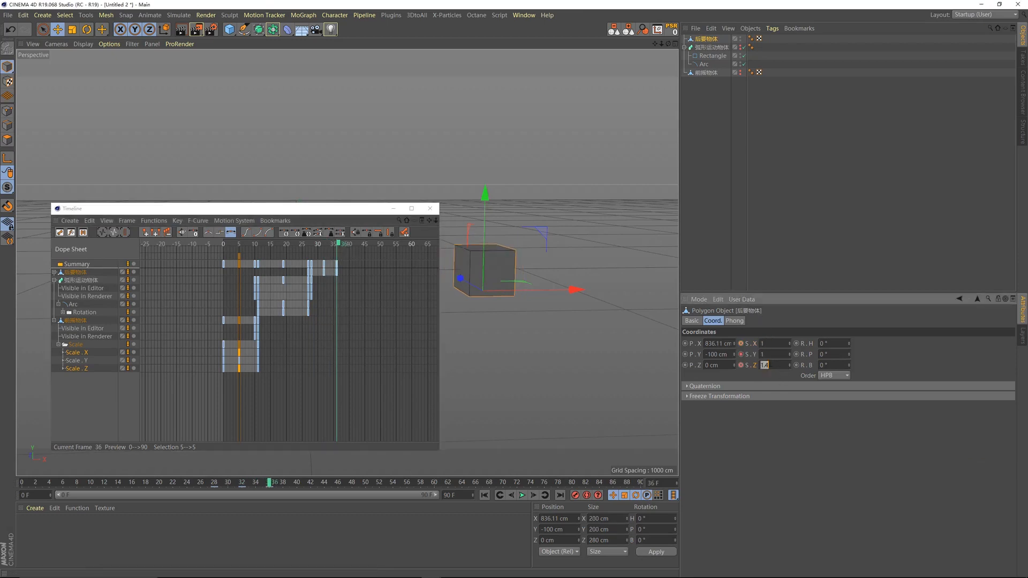
ctrl+click(742, 344)
ctrl+click(741, 366)
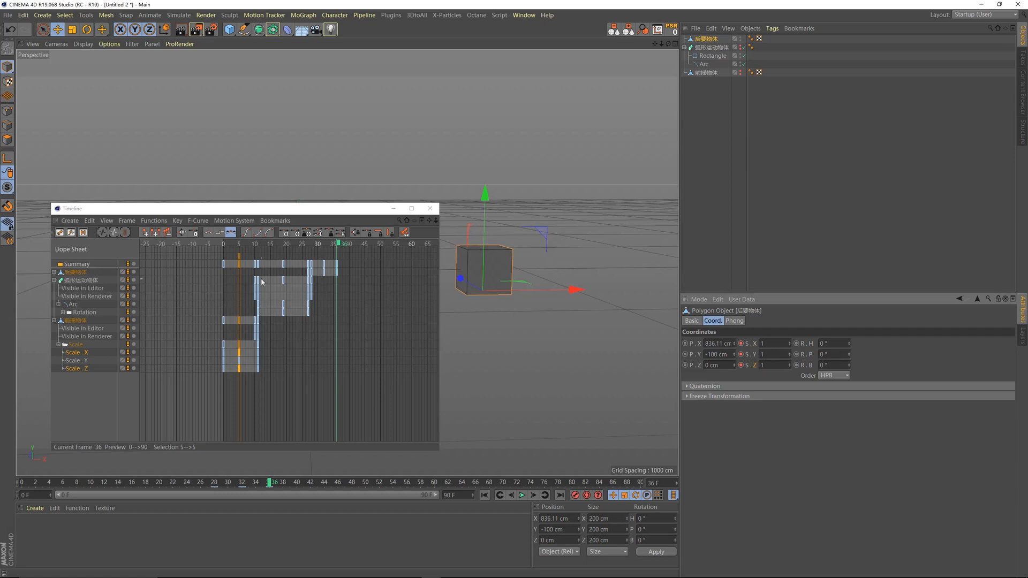
Expand the landing block's scale tracks and show its X and Z scale curves in F-Curve mode.
click(71, 274)
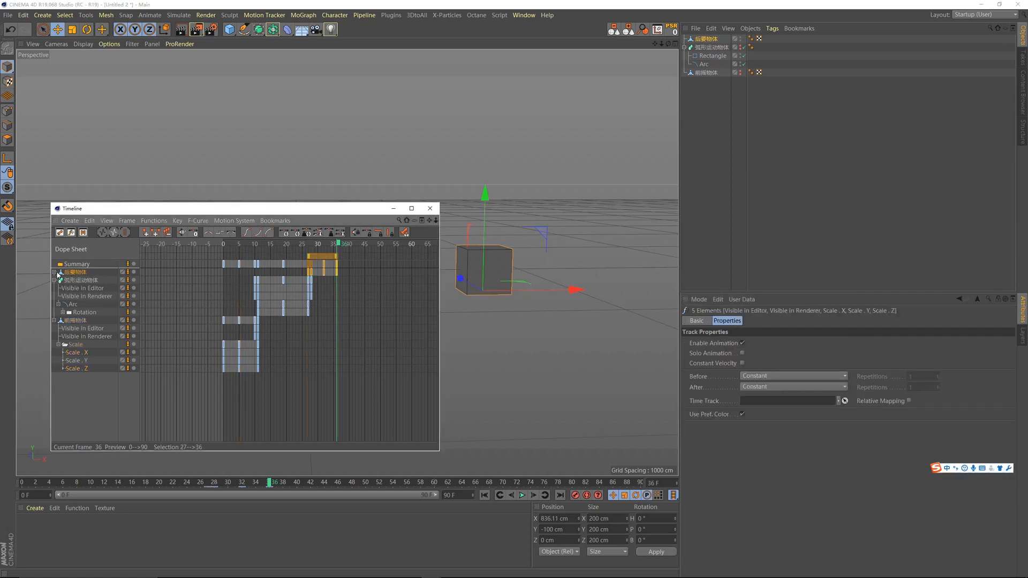
click(55, 272)
click(58, 296)
click(83, 305)
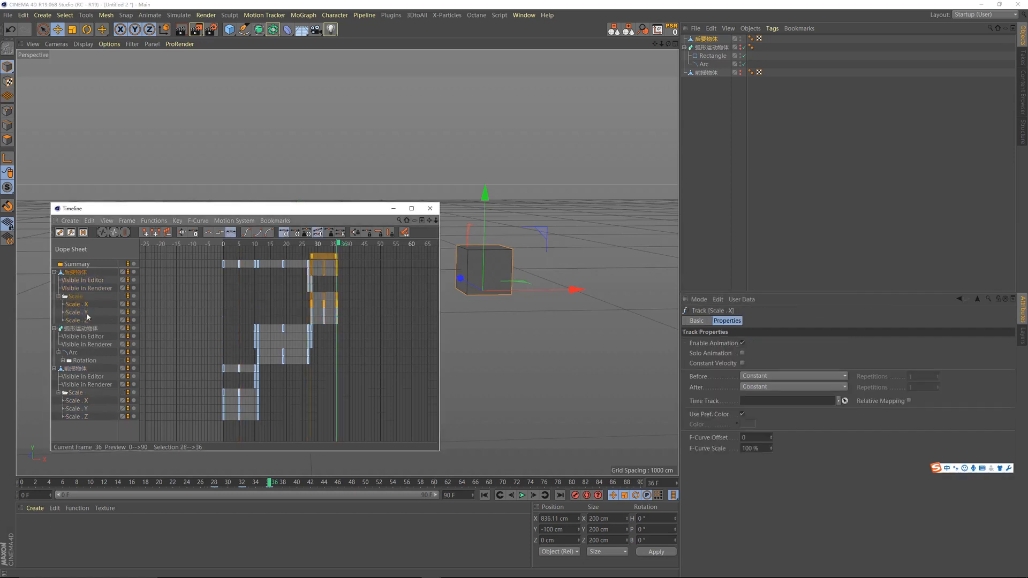
ctrl+click(78, 320)
click(71, 232)
scroll(288, 340, down, 1)
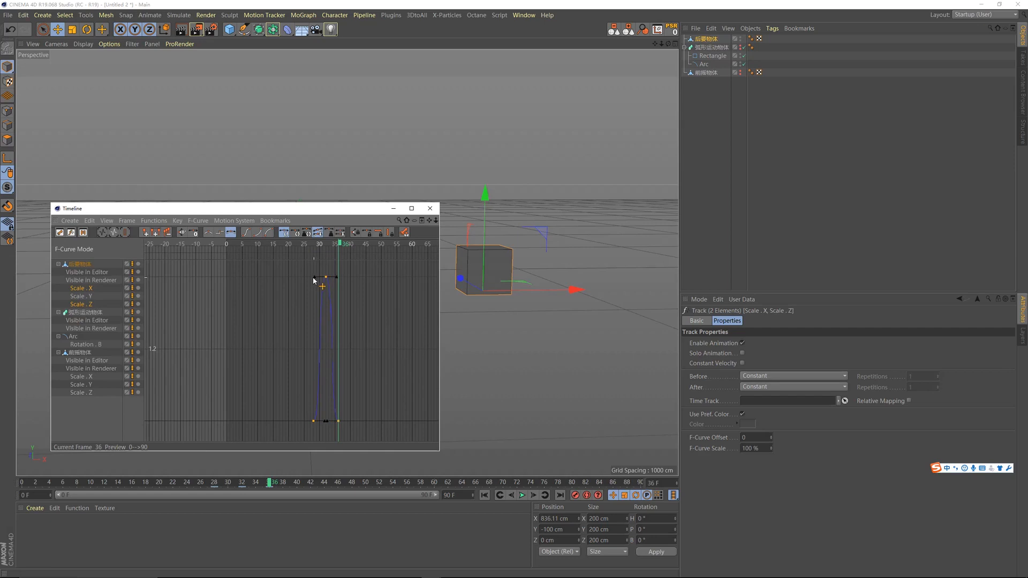
Lengthen the tangents of the landing block's X and Z scale keys at frame 32 to about 4.6 frames and replay.
drag(300, 265, 314, 281)
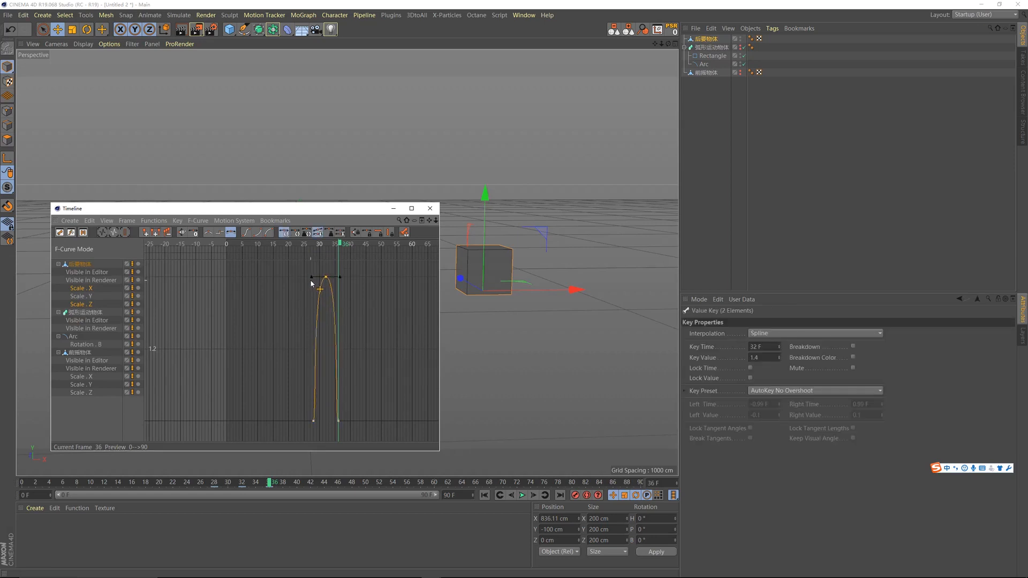
key(F8)
drag(305, 214, 733, 309)
click(714, 340)
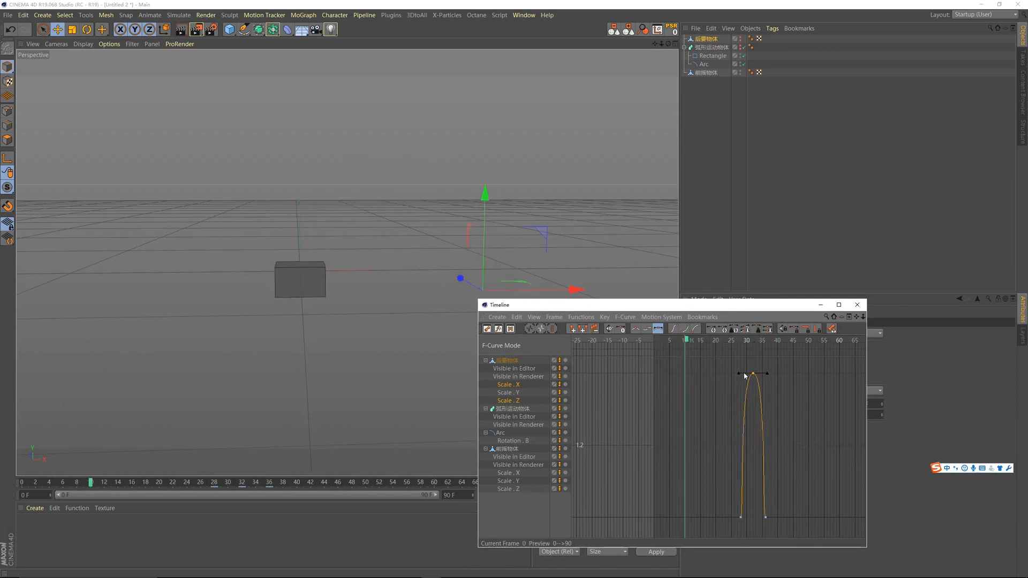
Show the landing block's Y scale curve, replay the animation, and select all keys on that curve.
drag(582, 312, 470, 332)
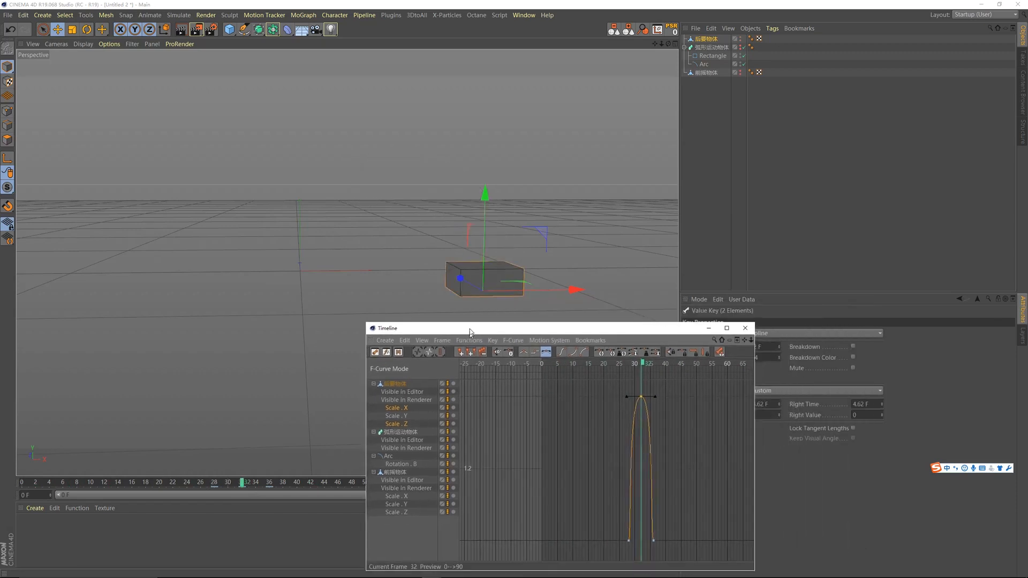
click(403, 418)
scroll(660, 458, down, 7)
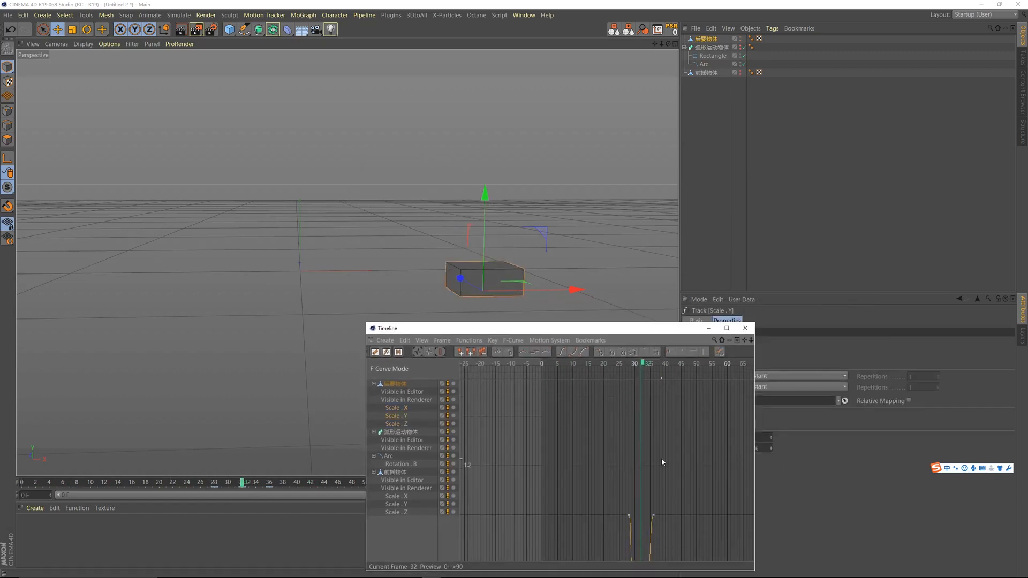
drag(618, 355, 552, 364)
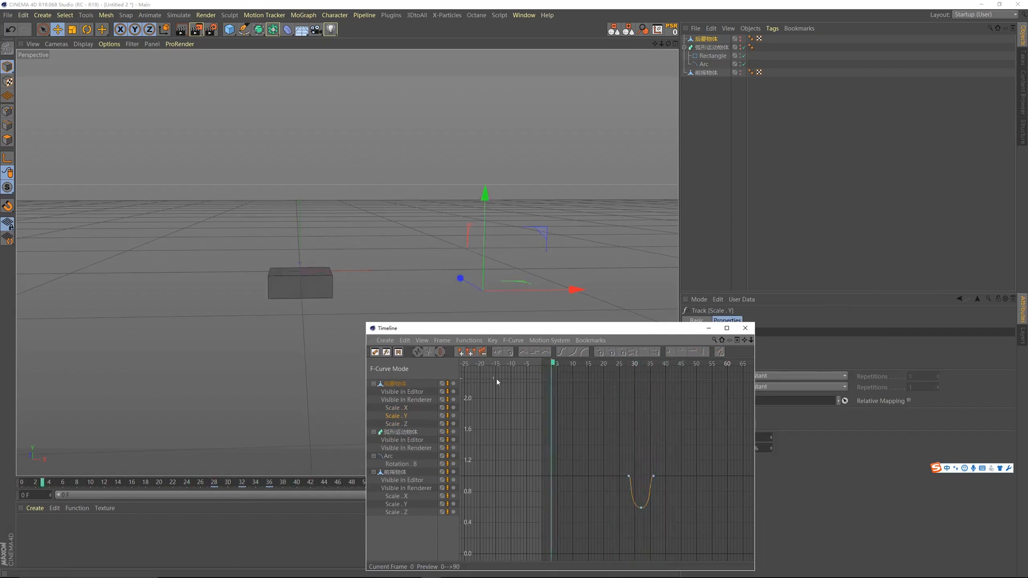
click(588, 365)
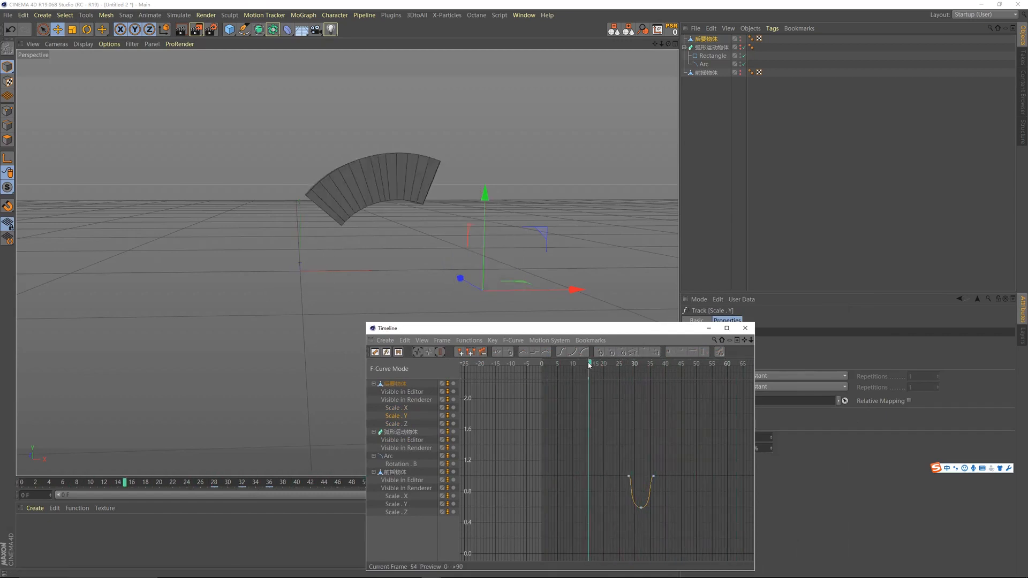
click(589, 364)
key(F8)
drag(620, 445, 733, 575)
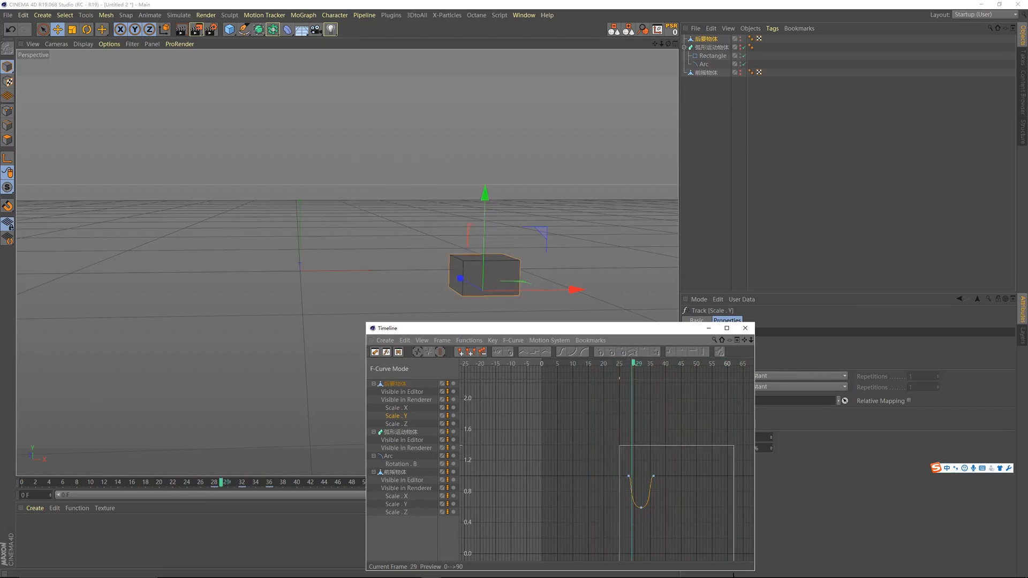
In the dope sheet, move the landing block's middle scale keys to frame 31 and its last ones to frame 34.
click(376, 352)
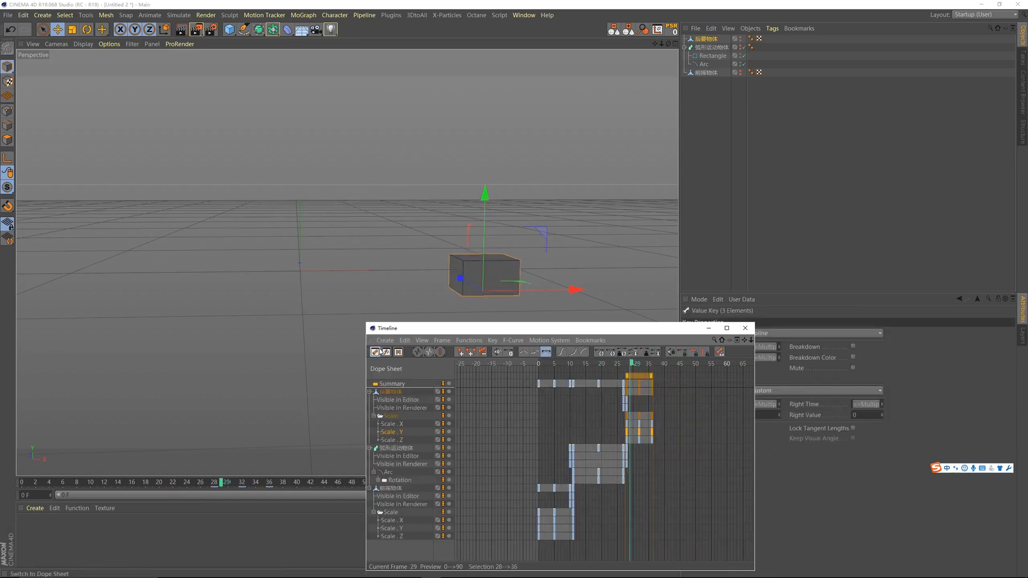
drag(676, 452, 486, 379)
click(602, 364)
key(F8)
key(F8)
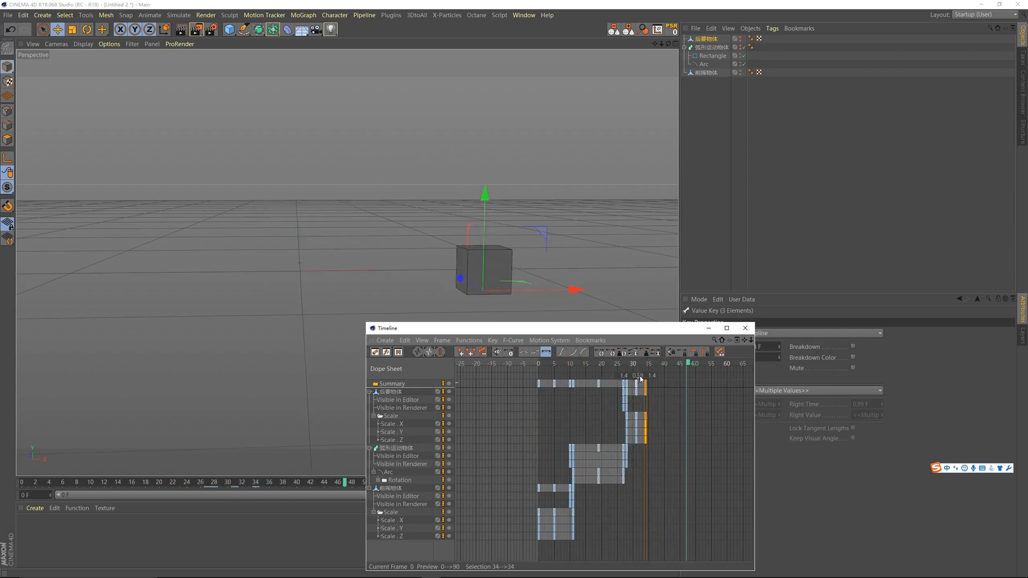
Replay the whole animation from the start to check the shortened landing squash.
drag(602, 364, 536, 369)
key(F8)
drag(600, 365, 504, 370)
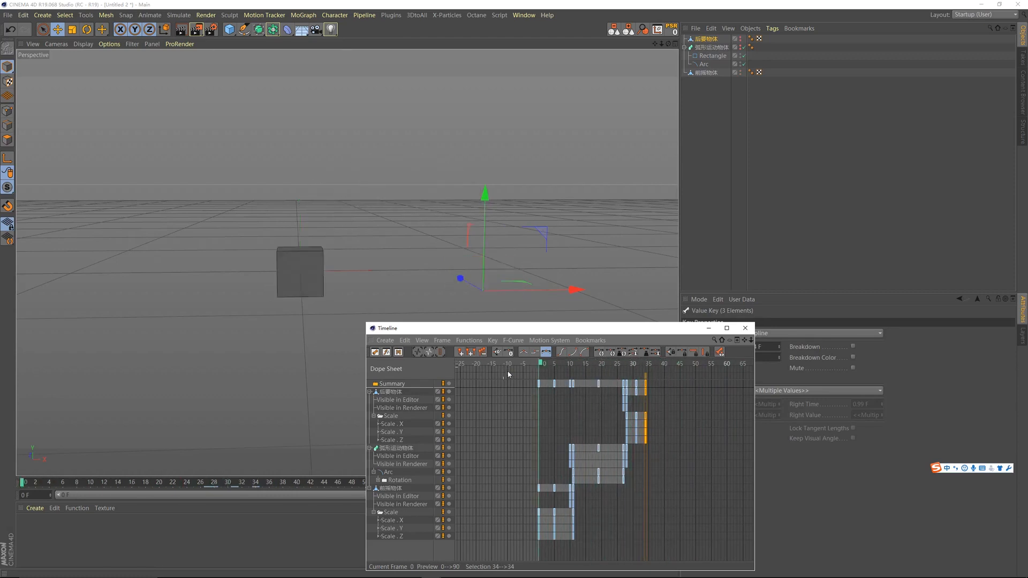
drag(533, 332, 386, 325)
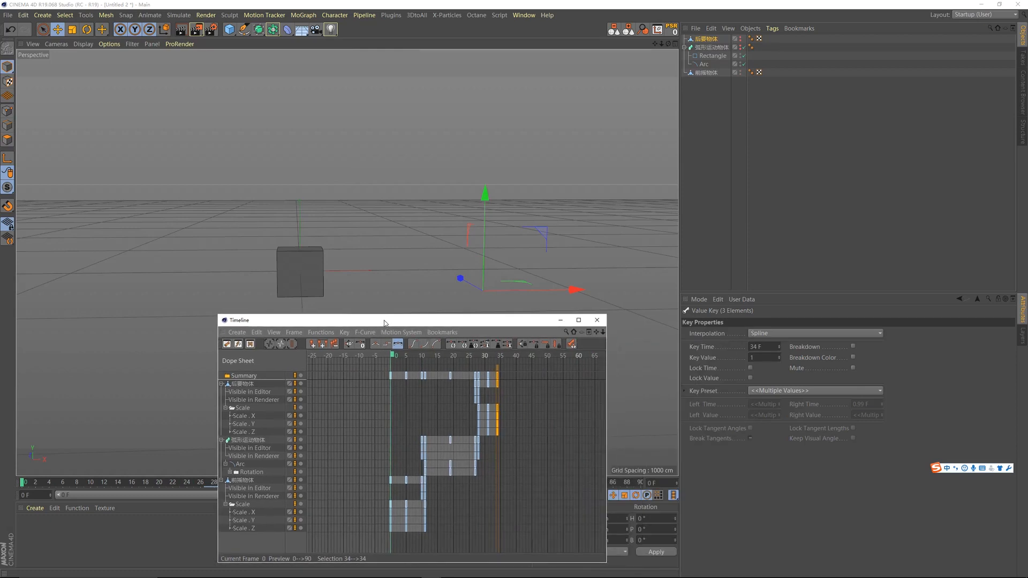
key(F8)
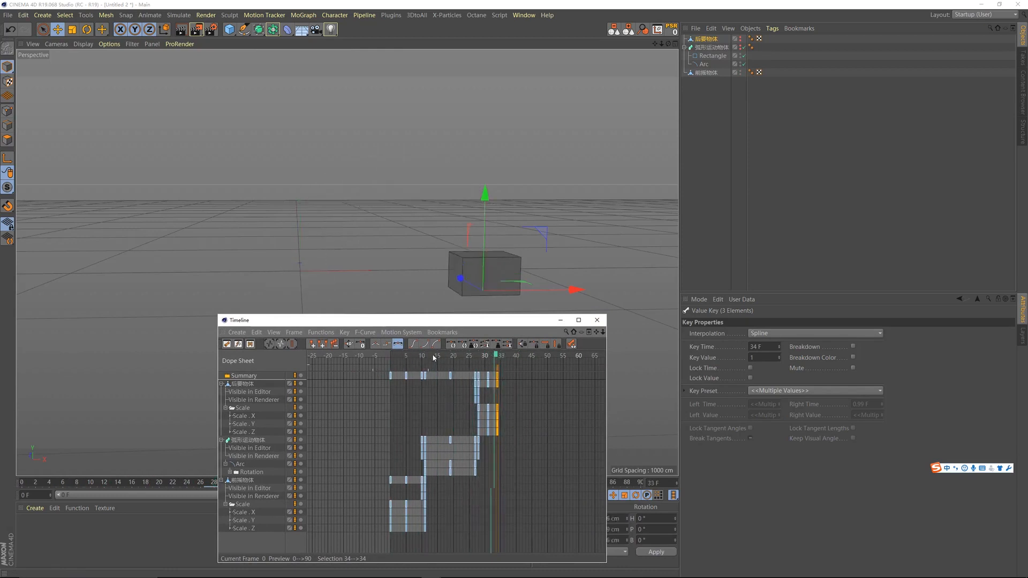
key(shift+f)
key(space)
Select the opening block, the sweep, and the landing block in turn while replaying, and return to frame 0.
click(707, 73)
key(F8)
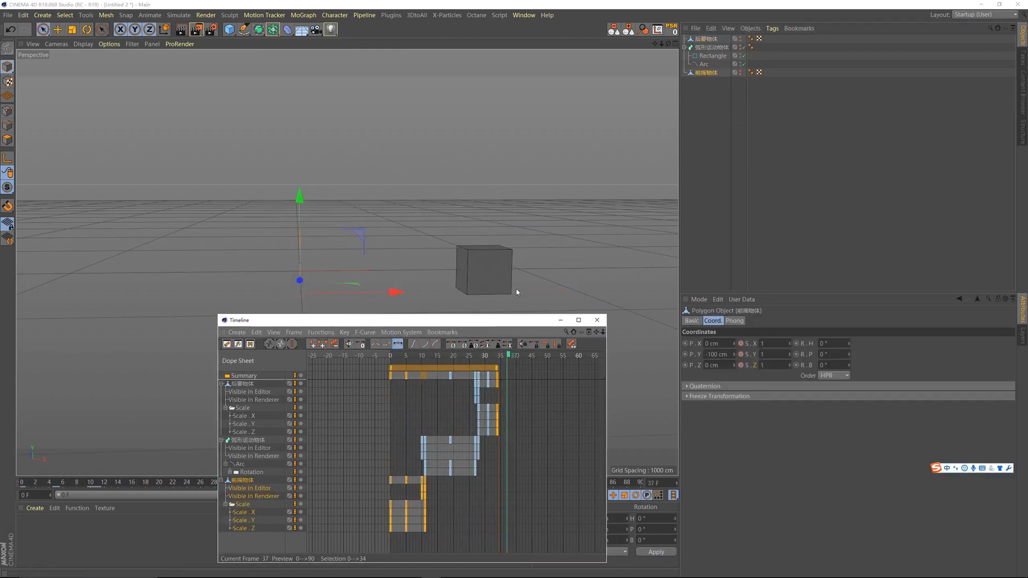
click(697, 47)
click(708, 39)
drag(354, 358, 395, 400)
key(F8)
key(F8)
key(shift+f)
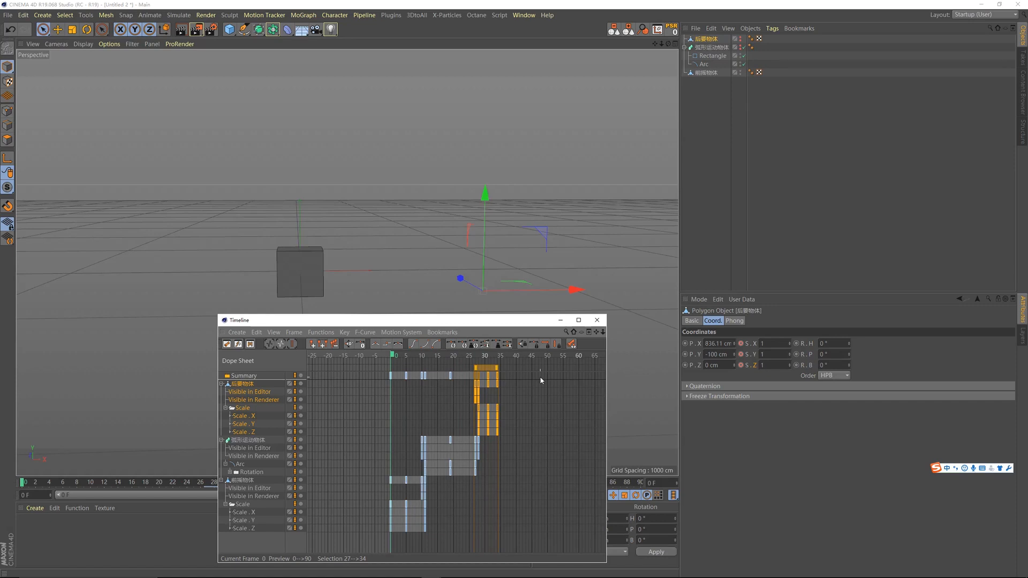
Close the timeline and select all objects in the scene.
drag(478, 319, 641, 294)
alt+drag(304, 270, 287, 266)
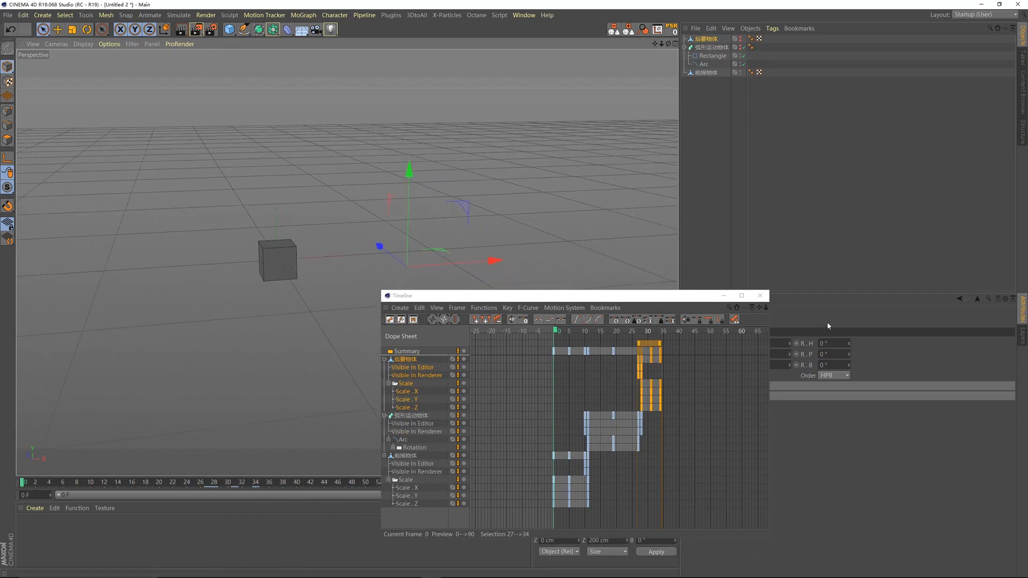
click(761, 295)
key(ctrl+a)
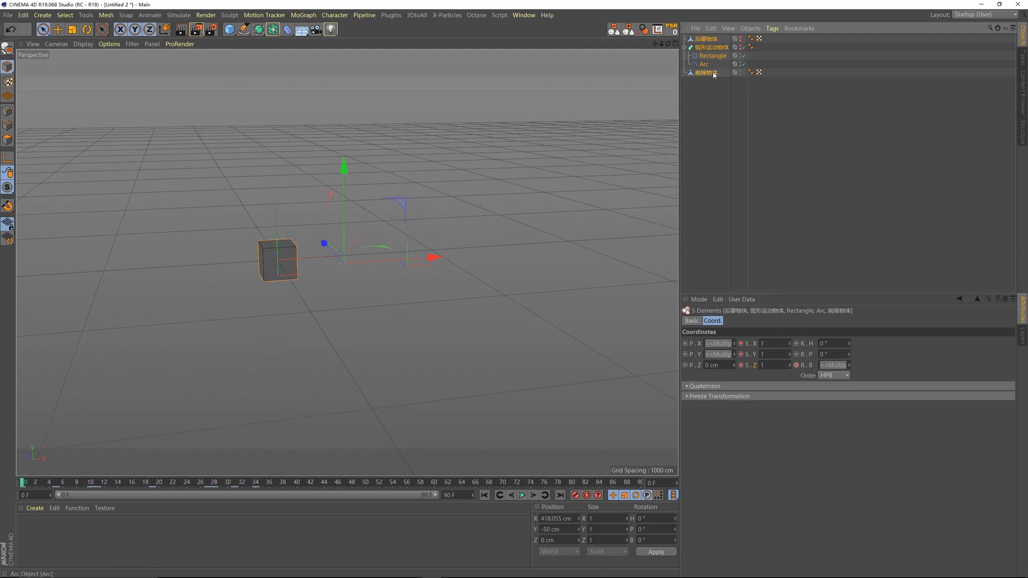
Group all the selected objects under a null and make two copies of it spaced back along Z, the farthest at about 1849 cm.
key(alt+g)
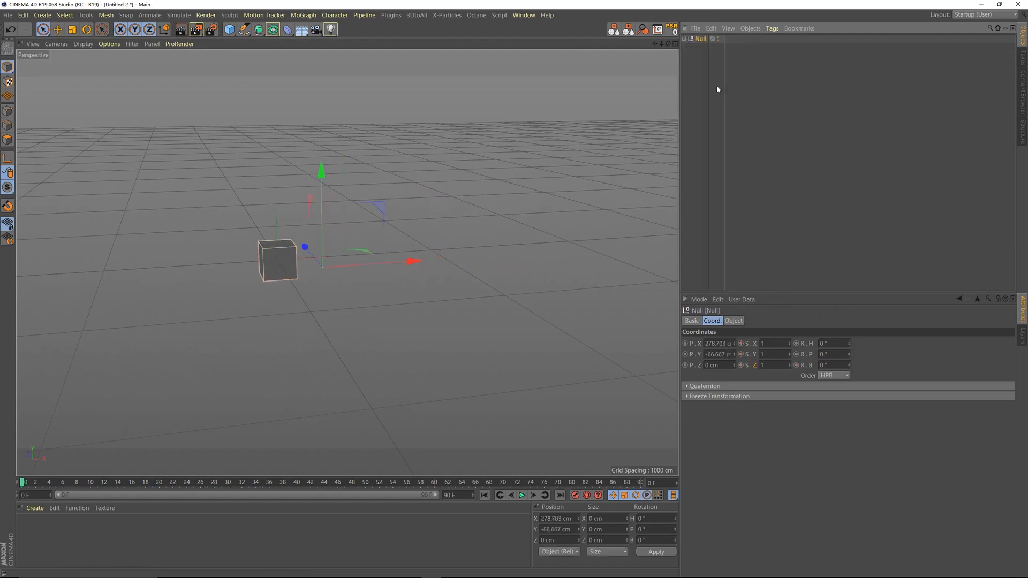
ctrl+drag(293, 235, 243, 160)
Replay the animation from the start to check the three copies moving together.
click(522, 495)
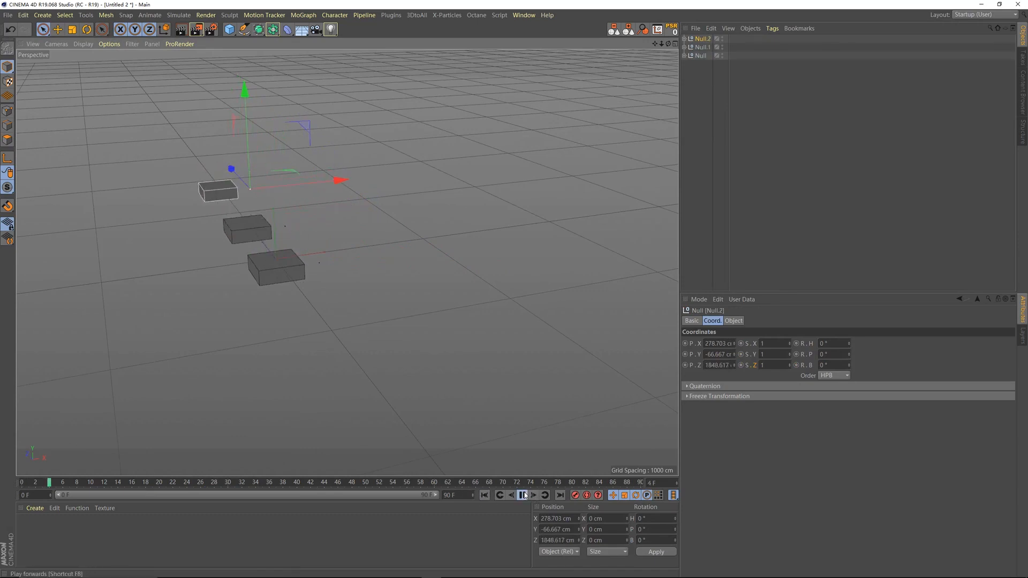
click(484, 496)
click(523, 495)
Open the dope sheet timeline and collapse the tracks of every animated object in the three groups.
key(shift+F3)
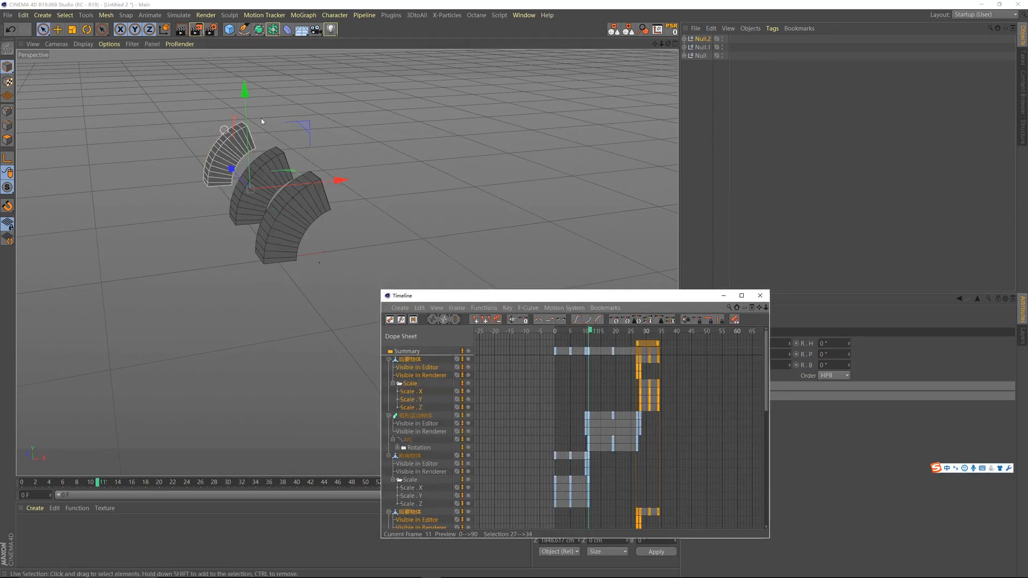
drag(527, 295, 555, 253)
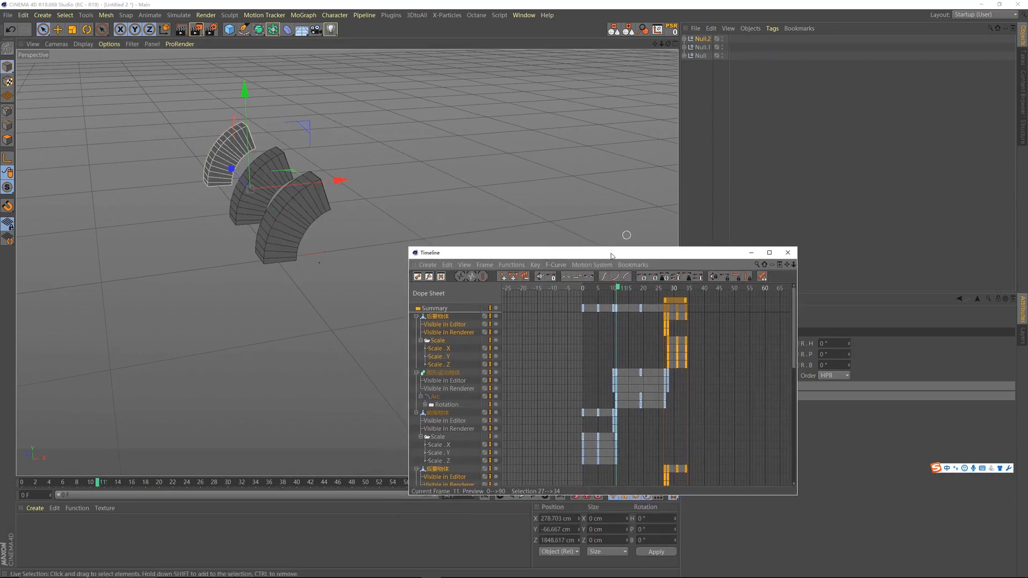
click(416, 316)
click(416, 324)
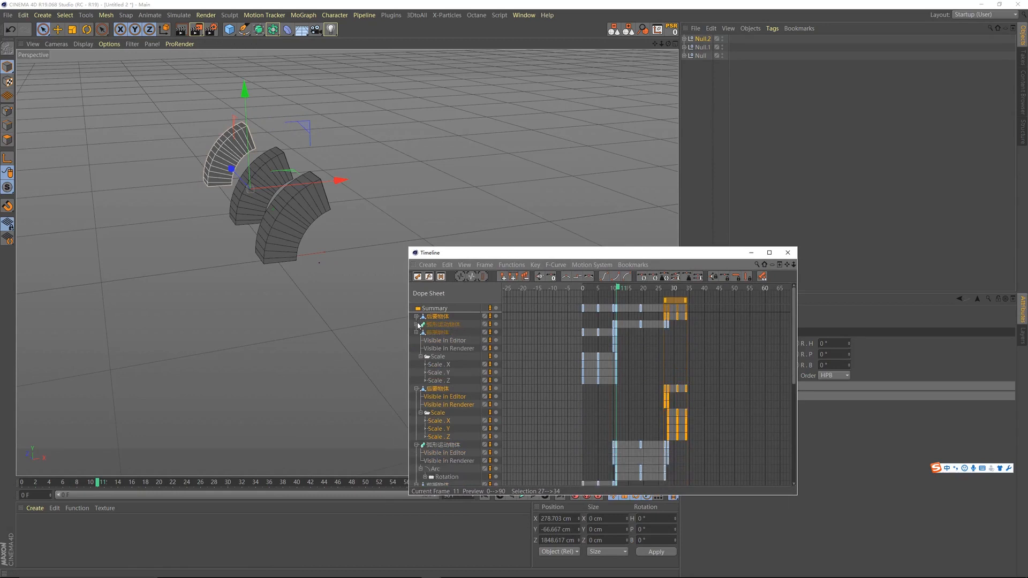
click(416, 333)
click(416, 340)
click(416, 348)
click(416, 356)
click(416, 365)
click(416, 373)
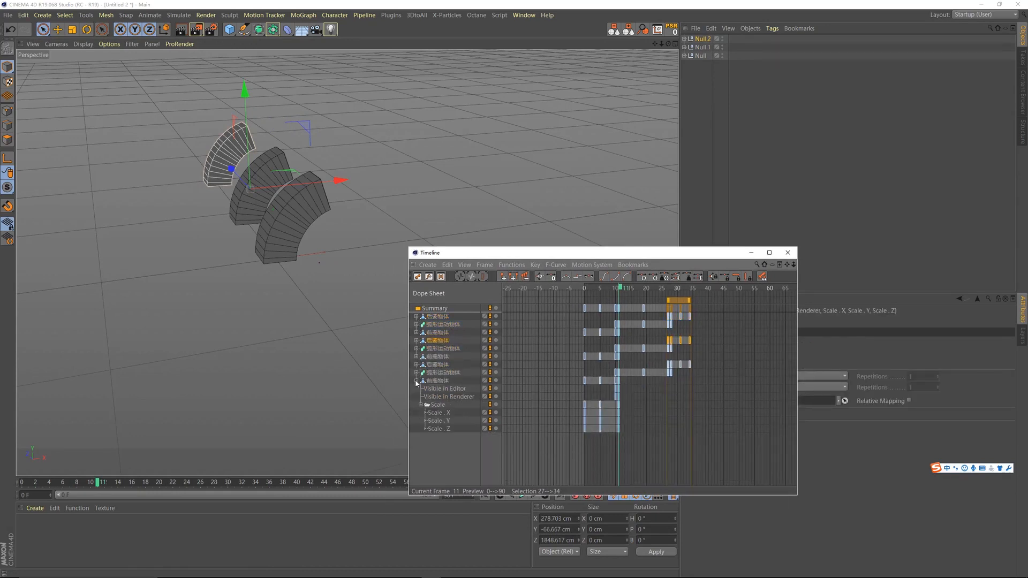
click(416, 381)
Select all three objects of the farthest copy in the dope sheet and shift their keys 3 frames later, spanning frames 3 to 37.
click(654, 422)
click(436, 324)
click(431, 317)
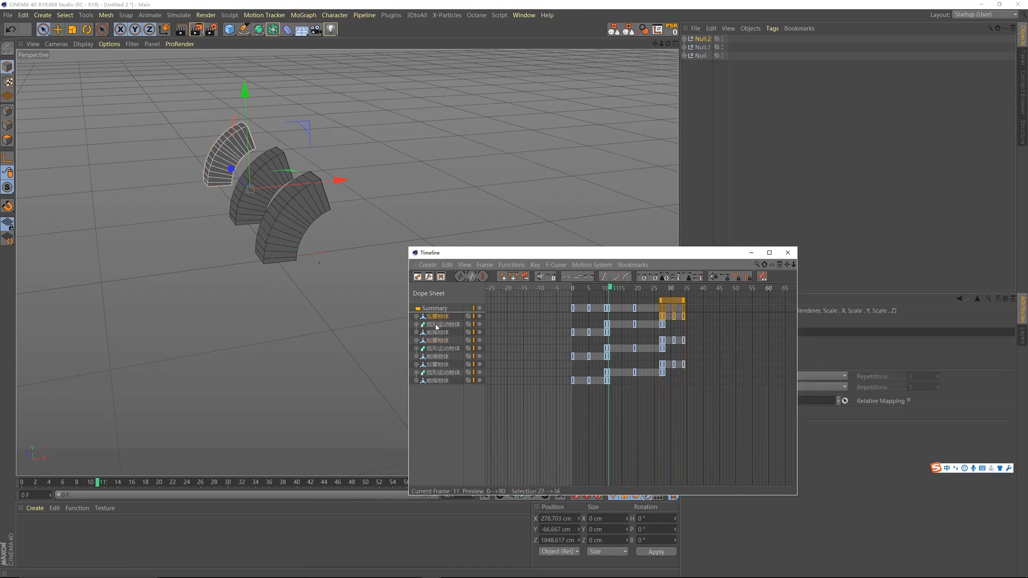
ctrl+click(437, 332)
drag(621, 304, 630, 304)
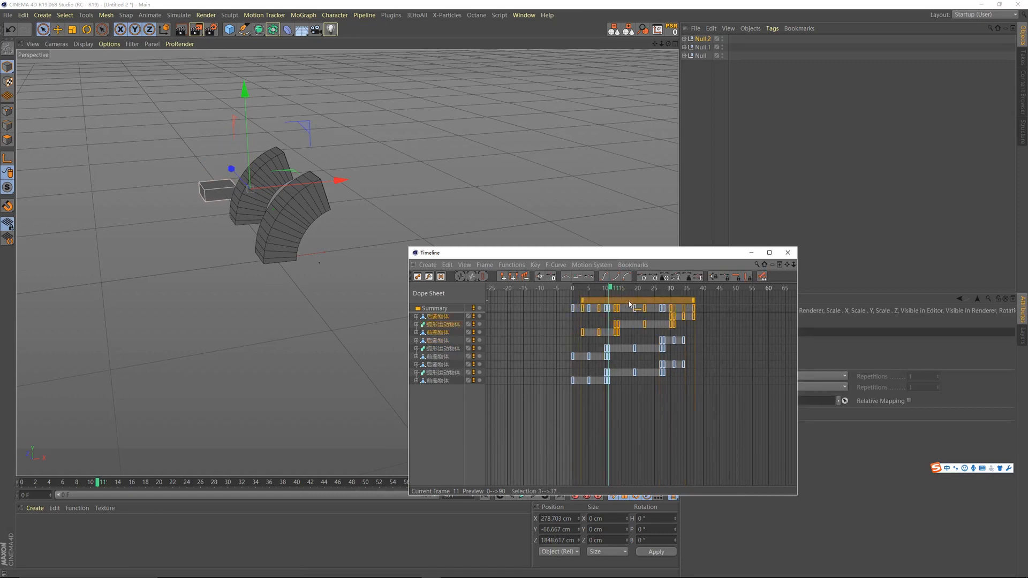
Shift all keys of the middle copy's three objects 6 frames later, spanning frames 6 to 40, and replay the staggered animation.
drag(436, 340, 437, 357)
drag(606, 304, 638, 304)
key(F8)
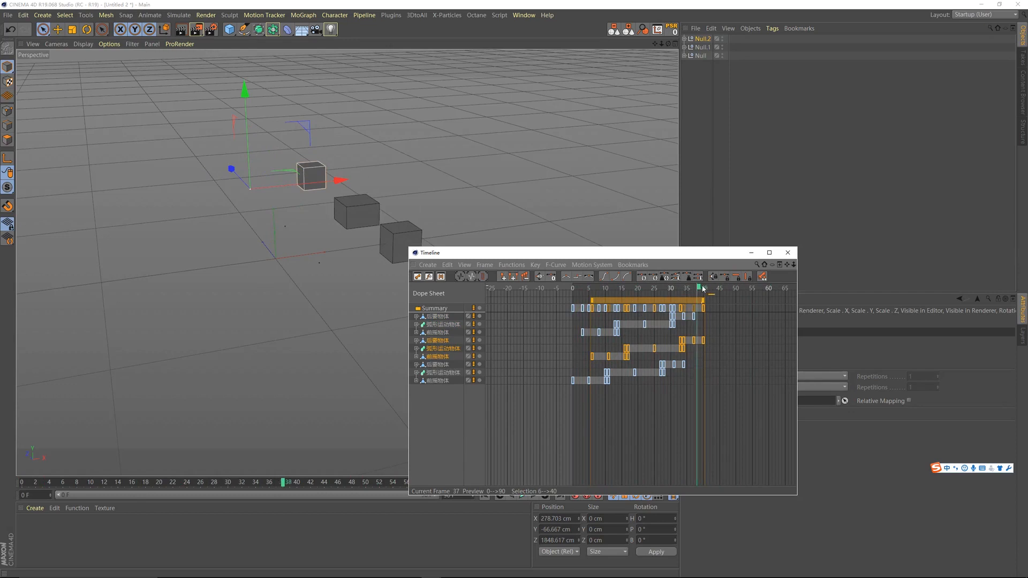
drag(691, 256, 794, 237)
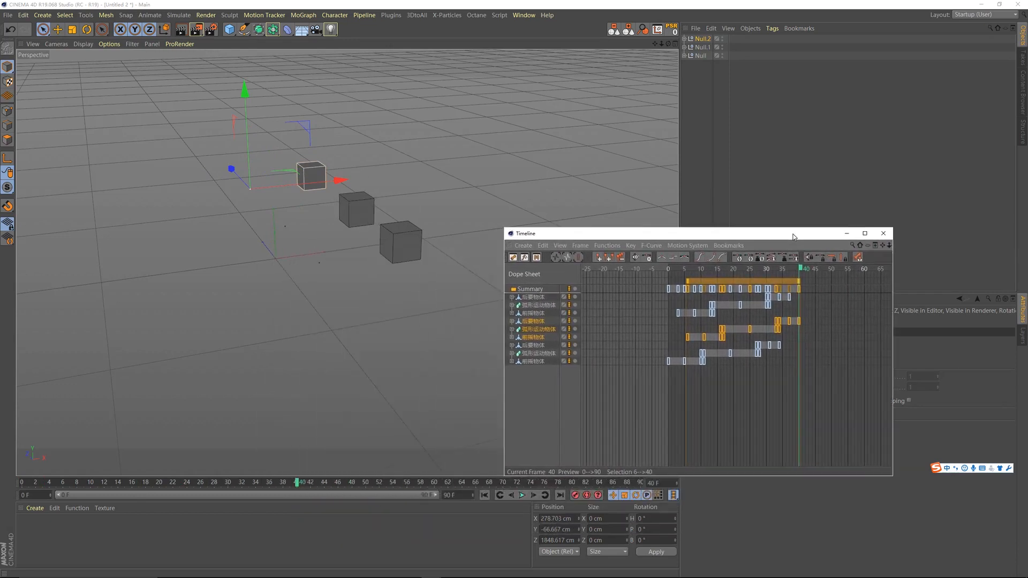